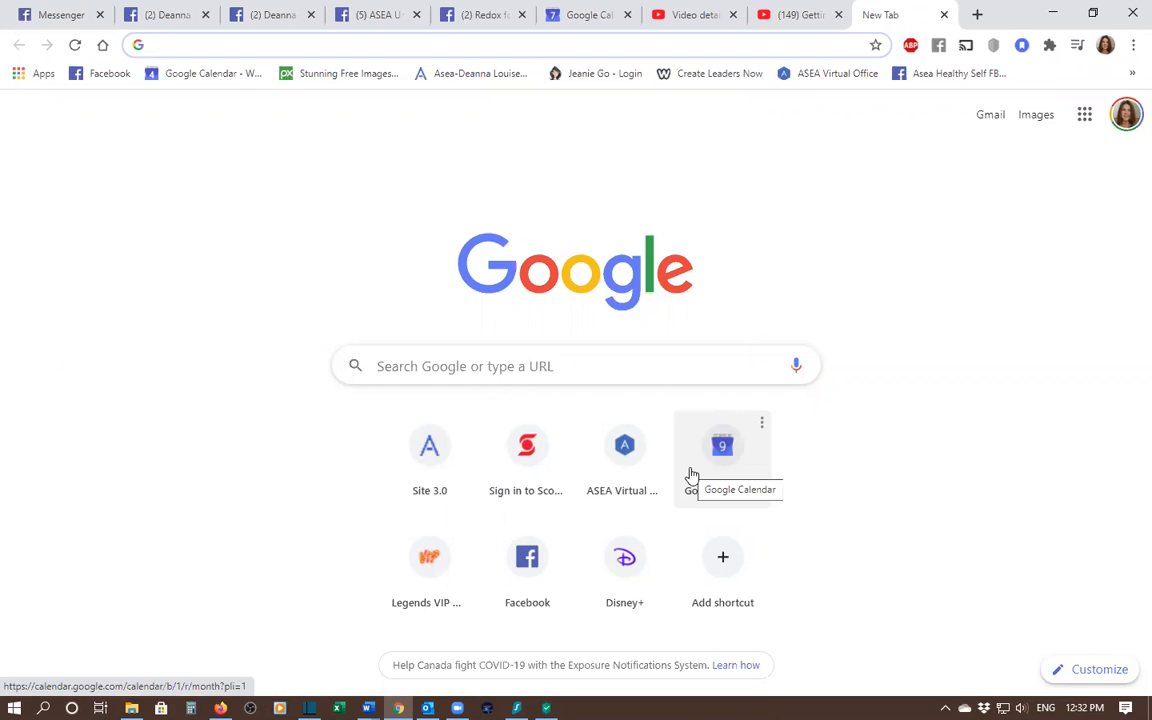
Open Google Calendar from the Google apps list.
click(1127, 116)
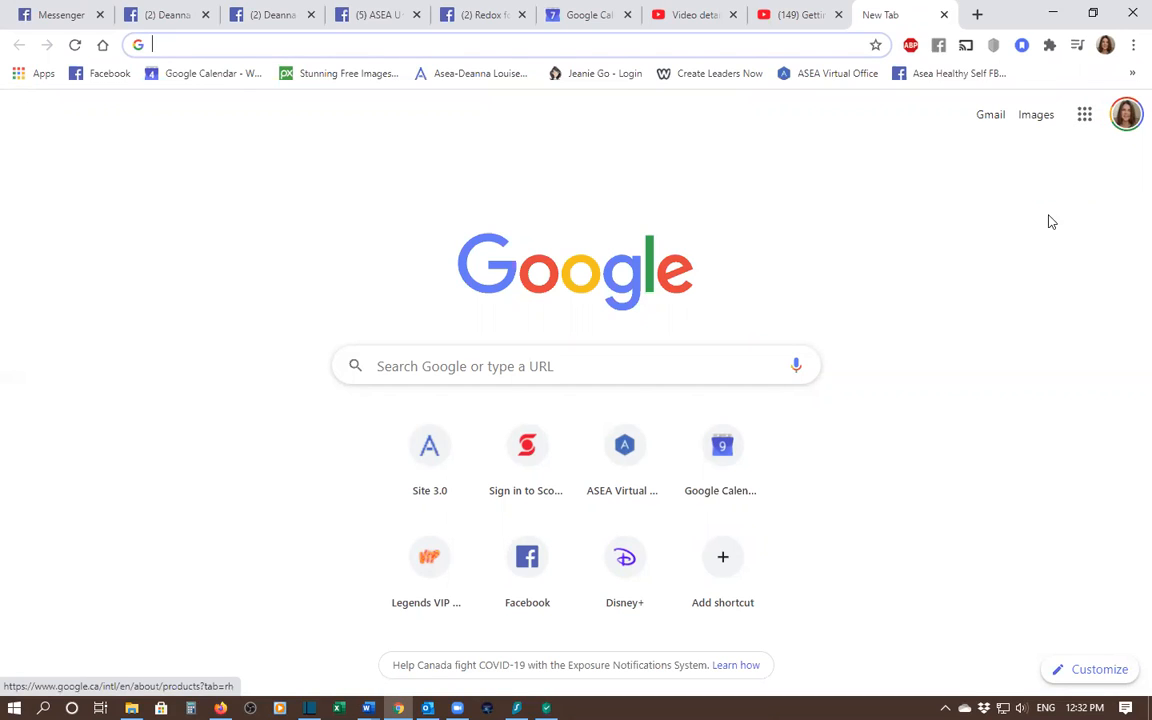
click(1083, 114)
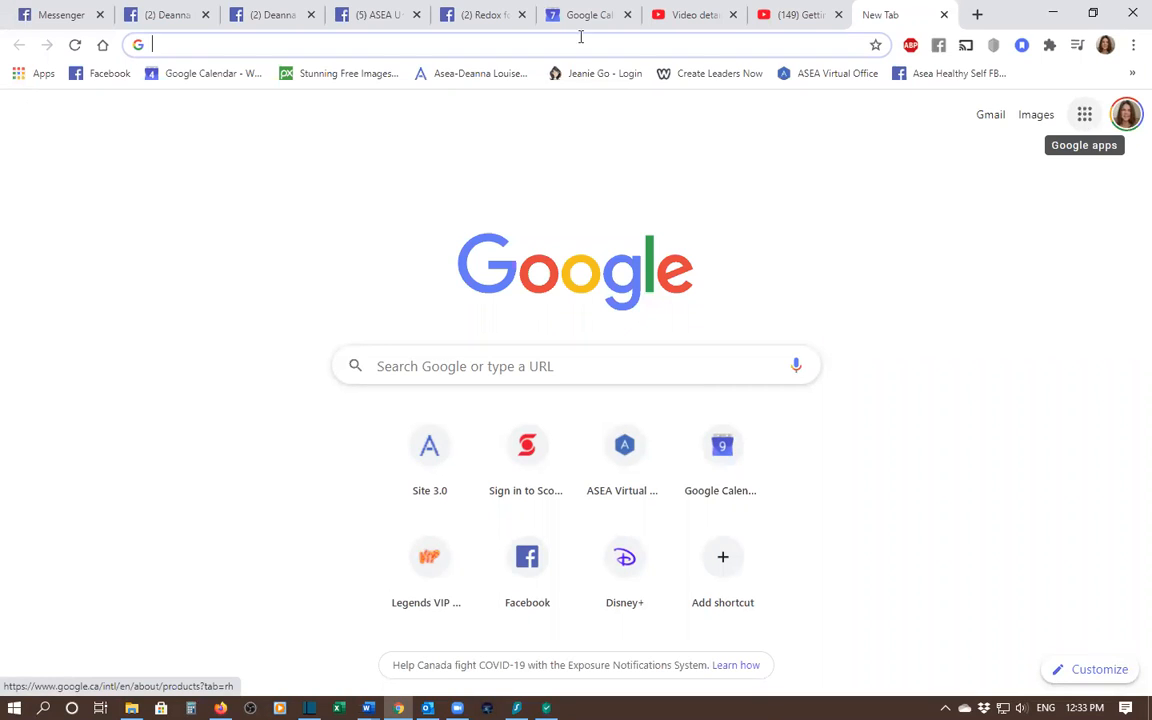
click(1085, 116)
click(1083, 117)
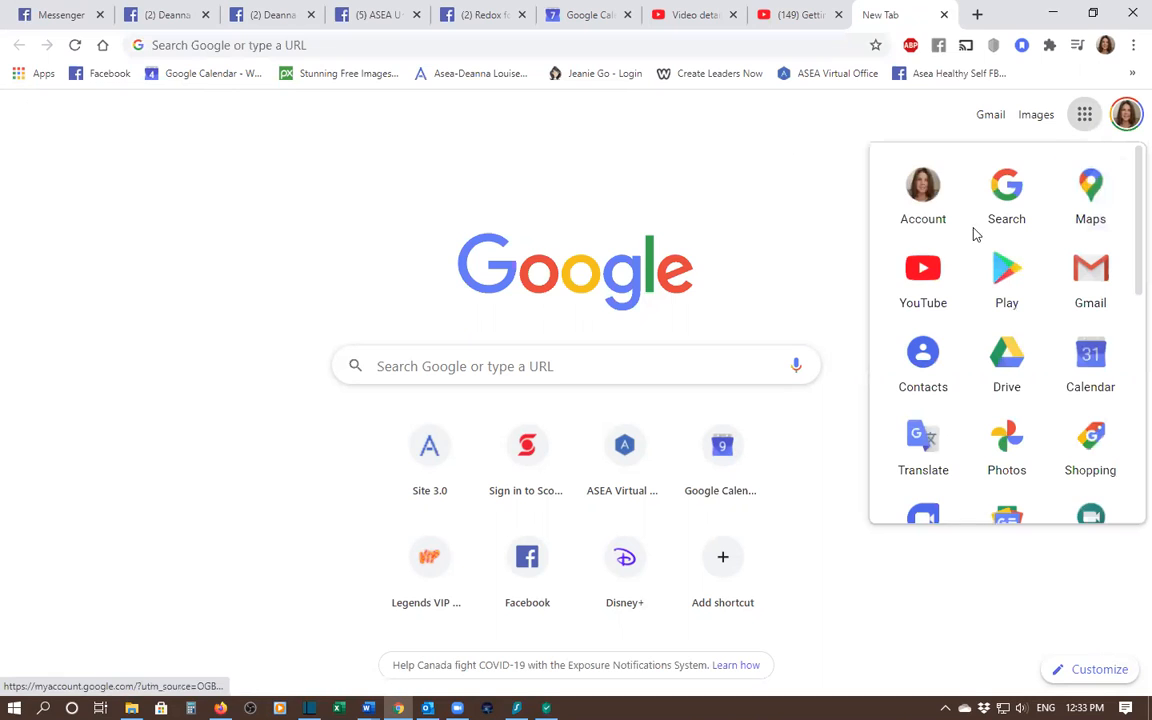
click(1095, 366)
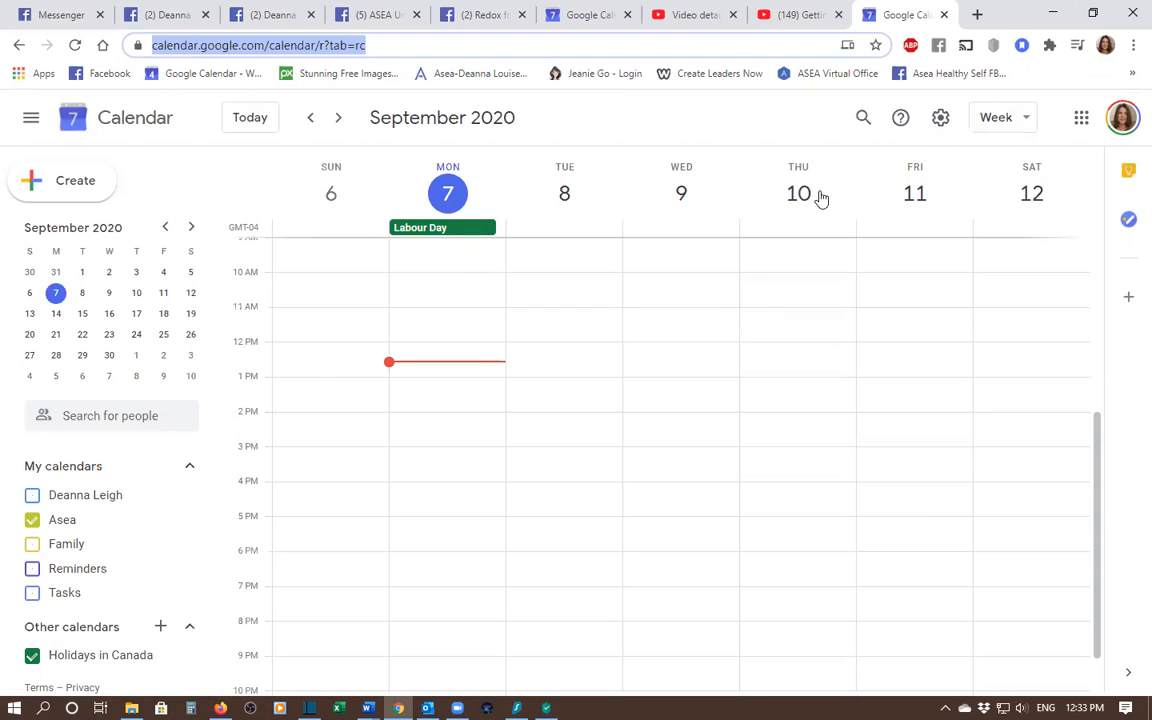
Set the calendar to Week view and look over the other view options.
click(1025, 121)
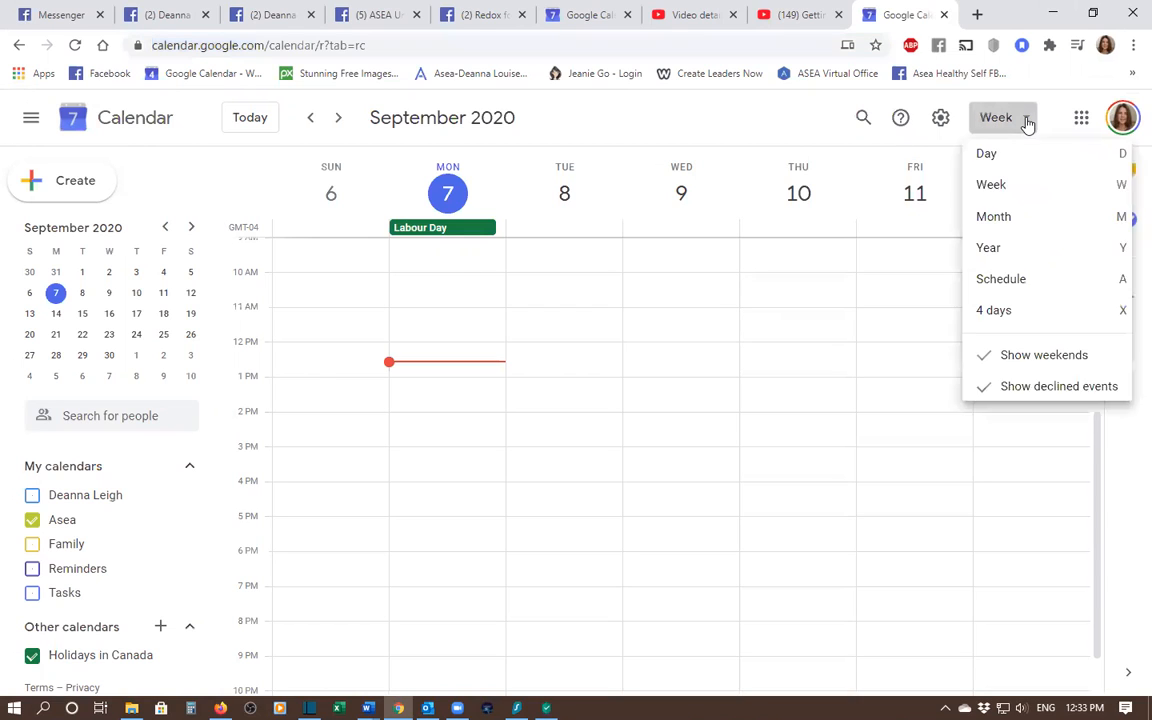
click(1015, 185)
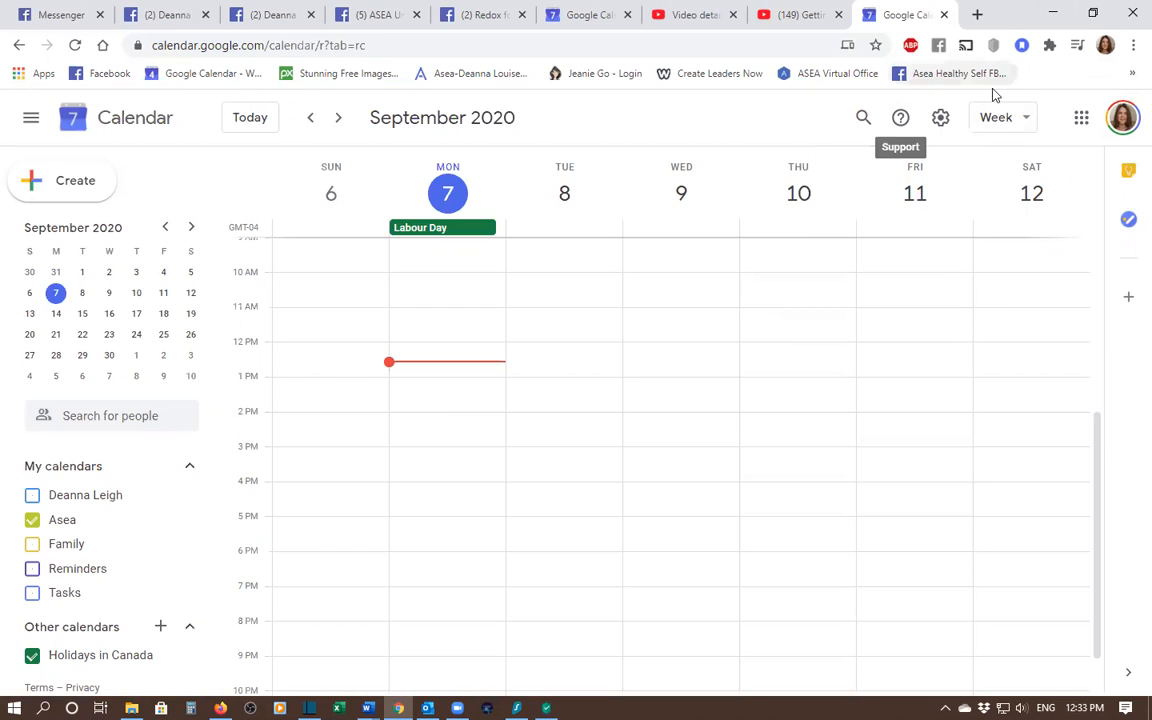
click(1025, 119)
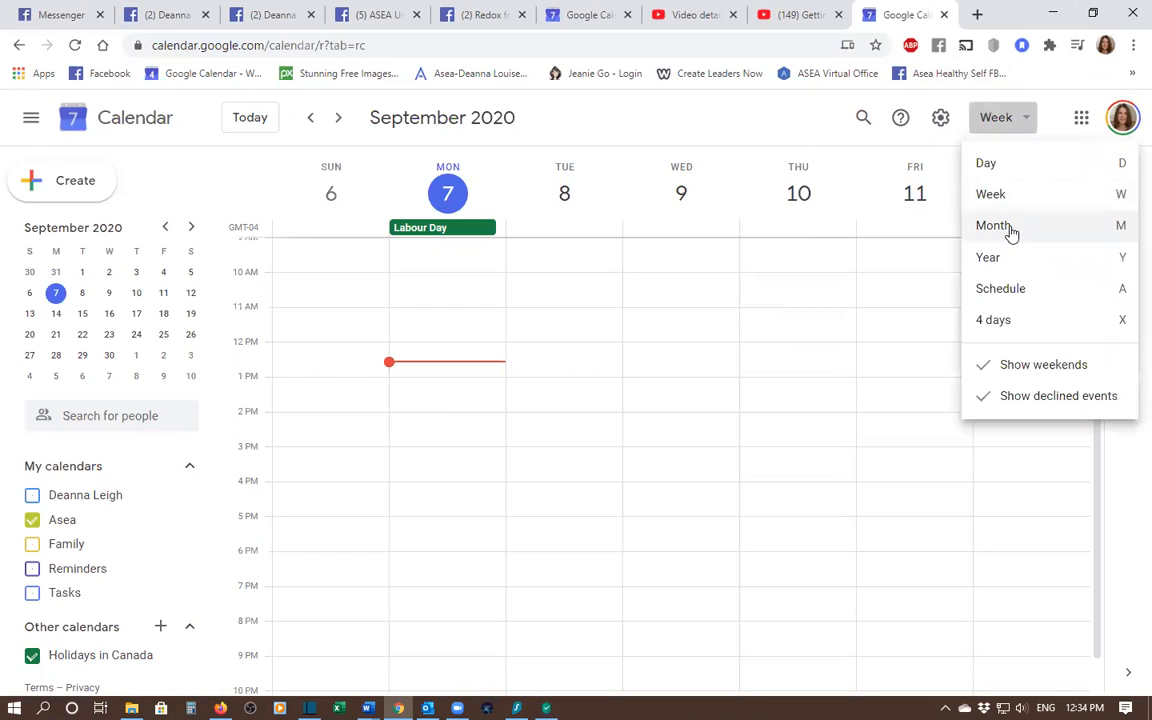
click(1027, 119)
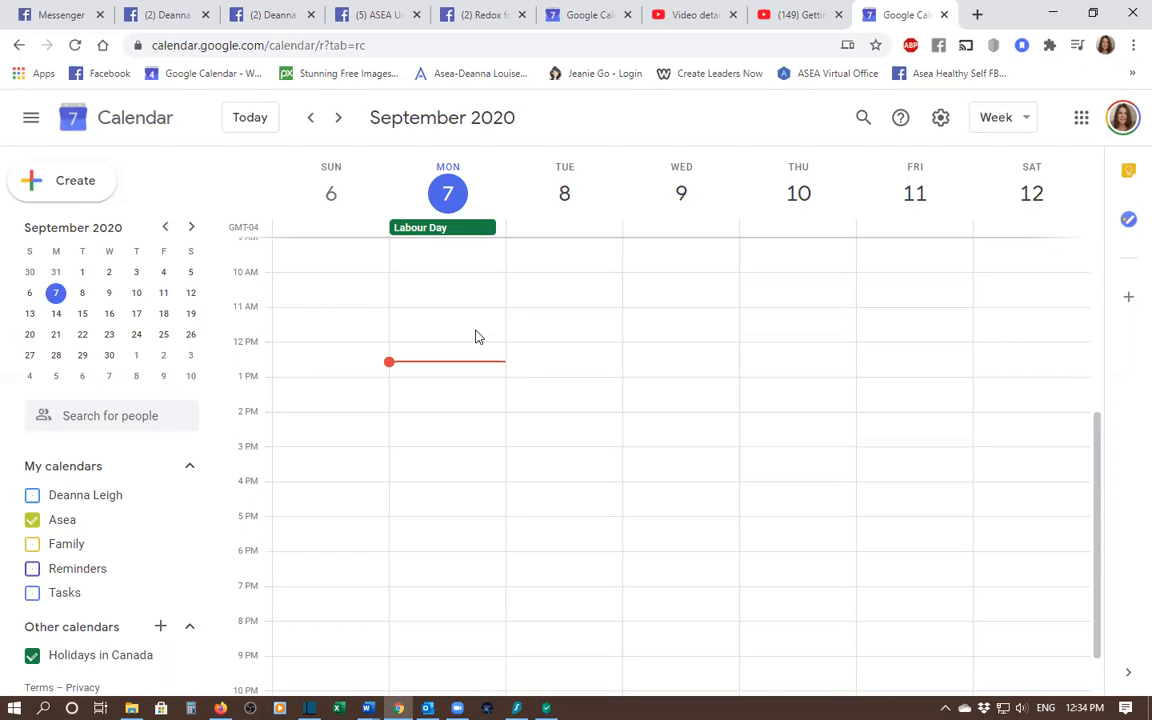
scroll(427, 391, up, 3)
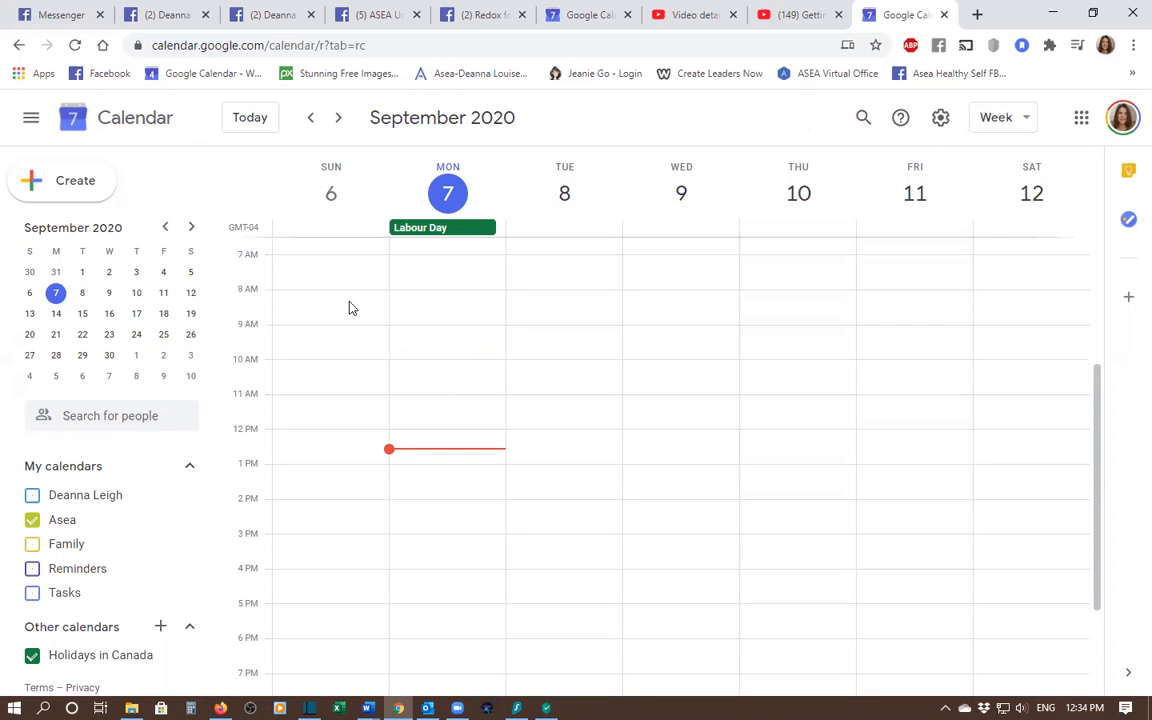
click(445, 266)
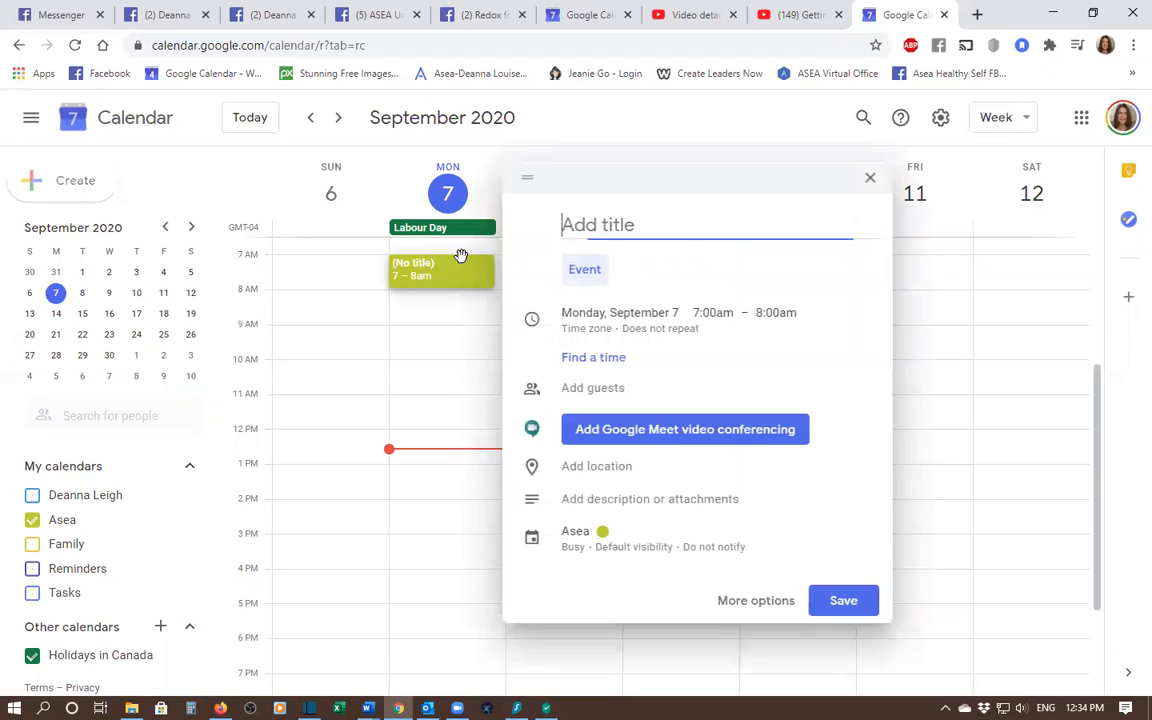
click(869, 178)
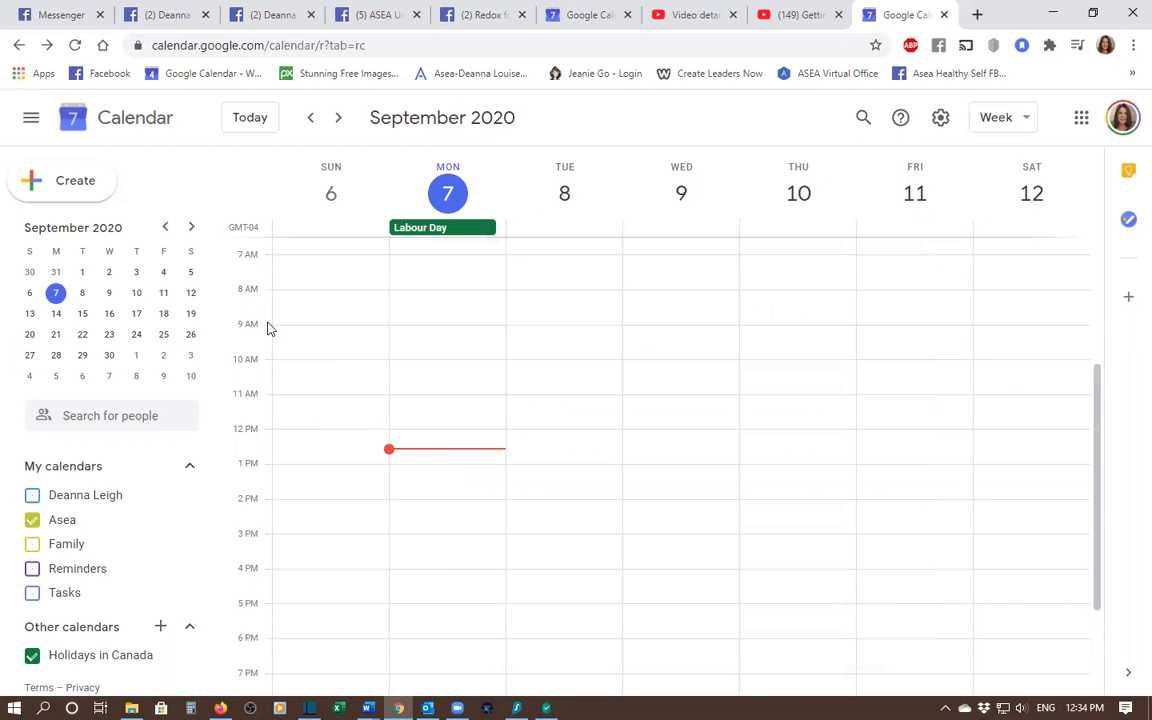
Start a new event titled "Day Job" at 9:00am on Monday, September 7.
click(432, 331)
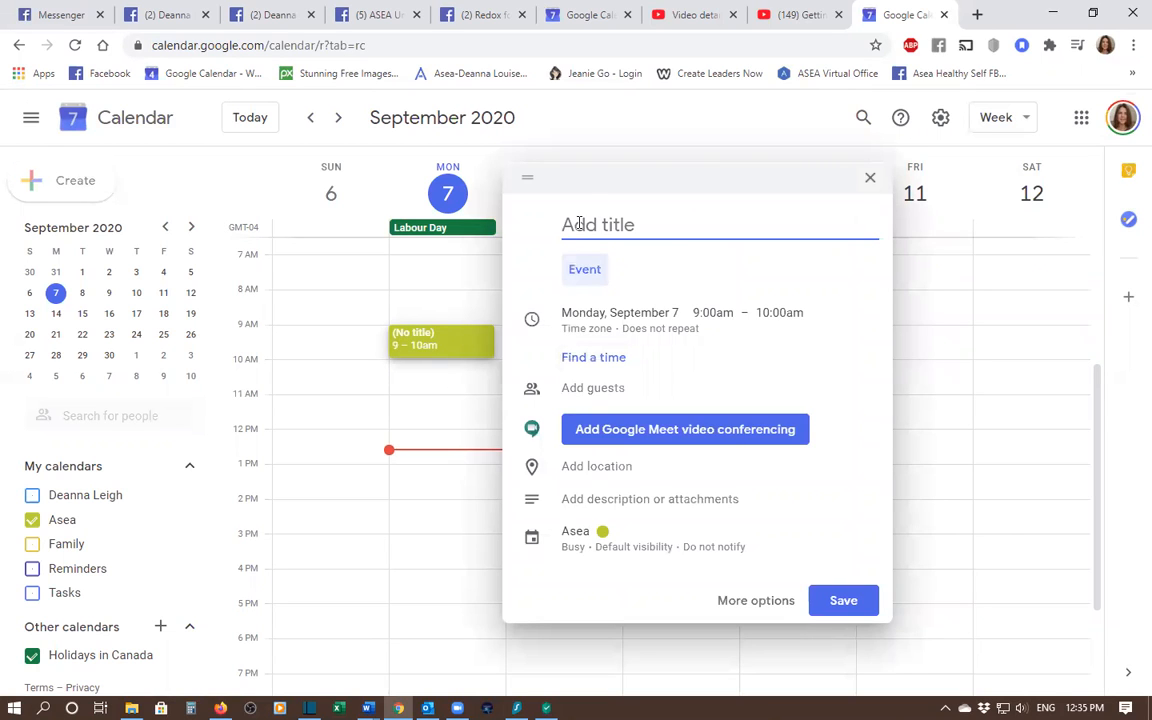
text(Fs)
key(BackSpace)
key(BackSpace)
text(DAy)
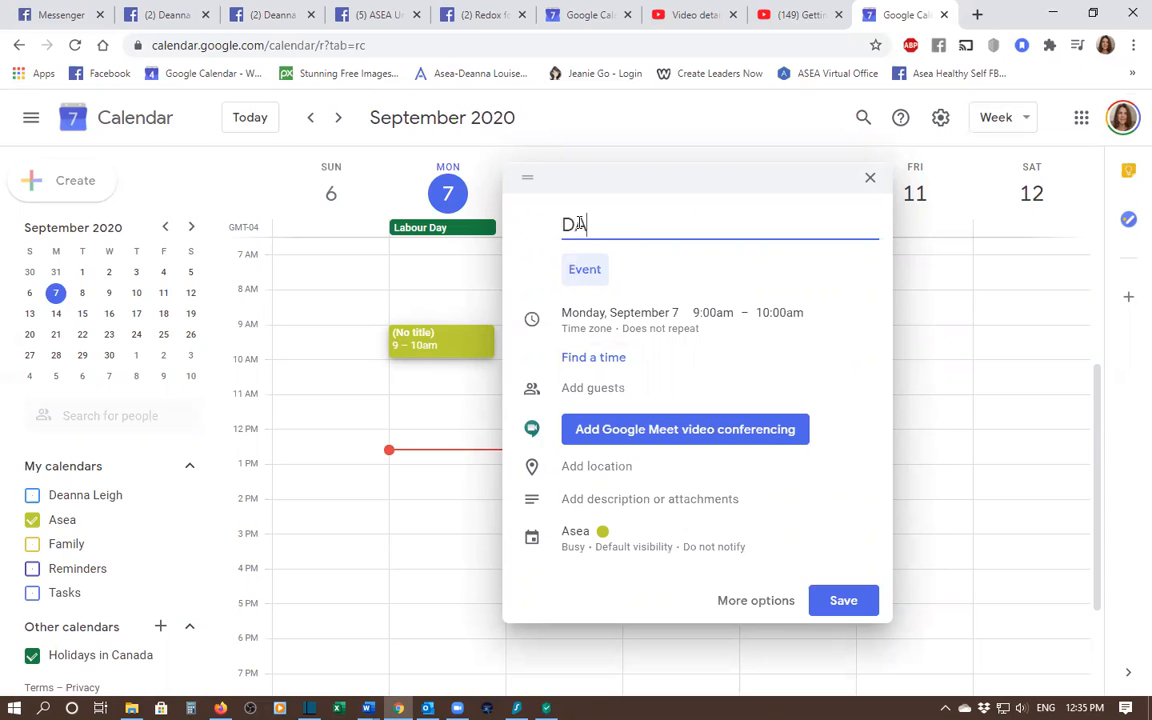
key(BackSpace)
key(BackSpace)
text(ay Job)
click(710, 313)
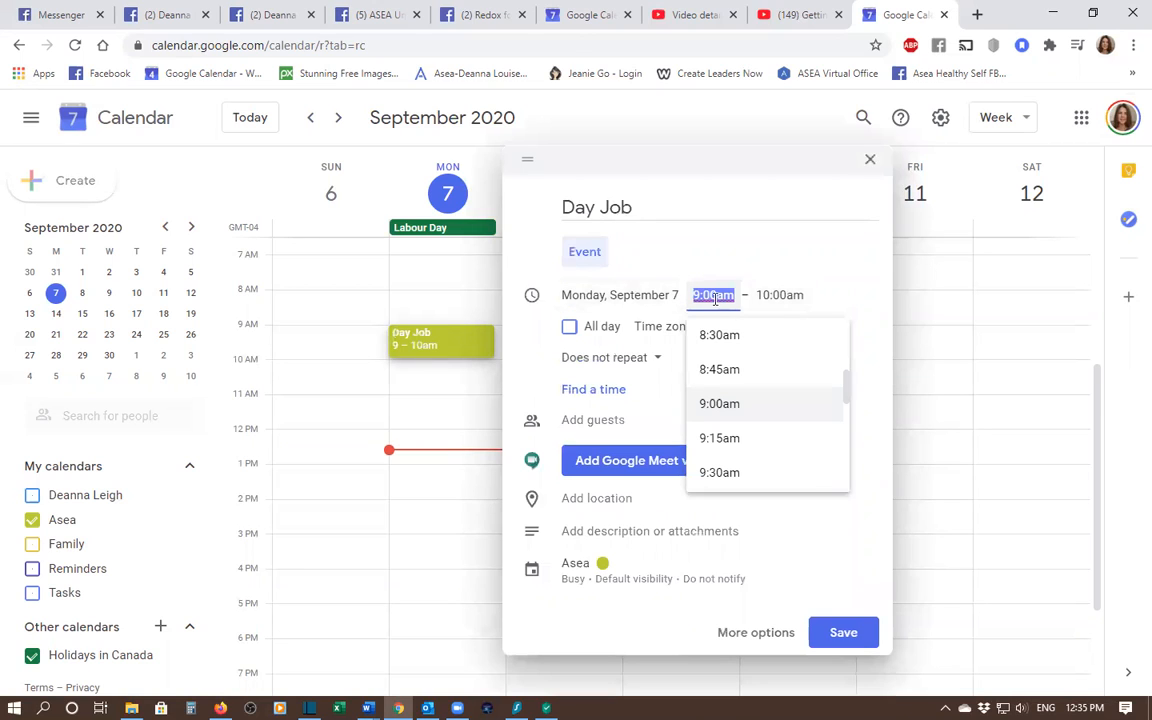
click(650, 247)
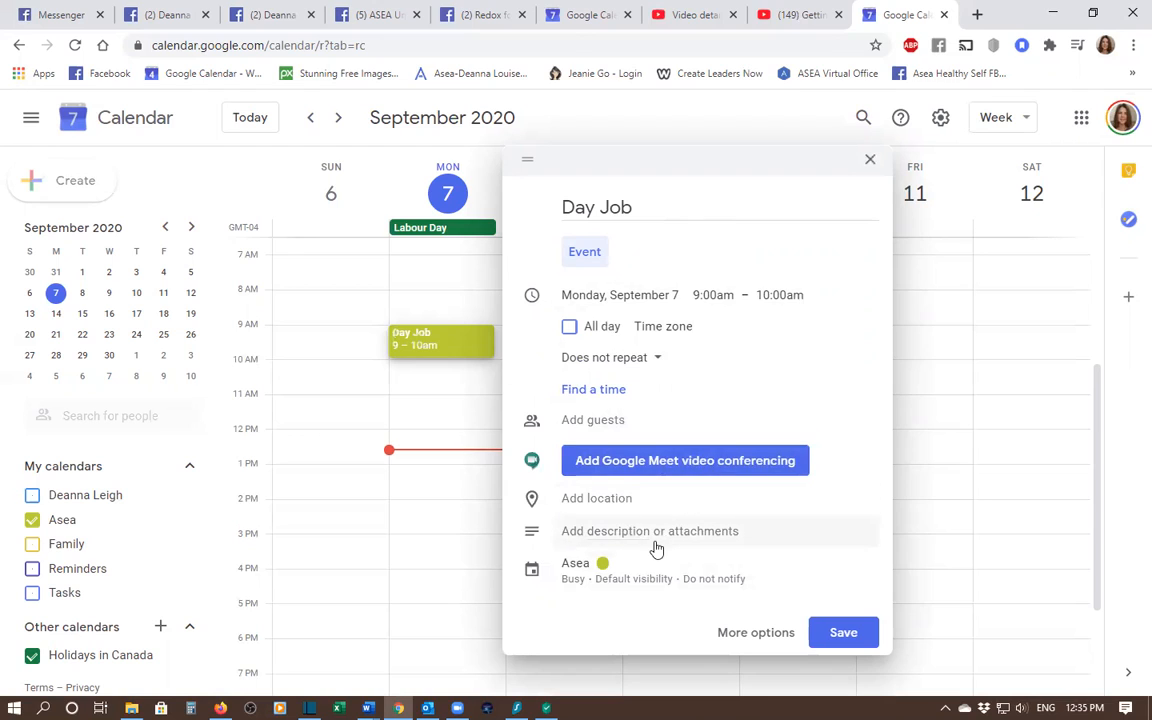
In the full event details, repeat the Day Job event every weekday (Monday to Friday) and set its end time to 12:00pm.
click(757, 633)
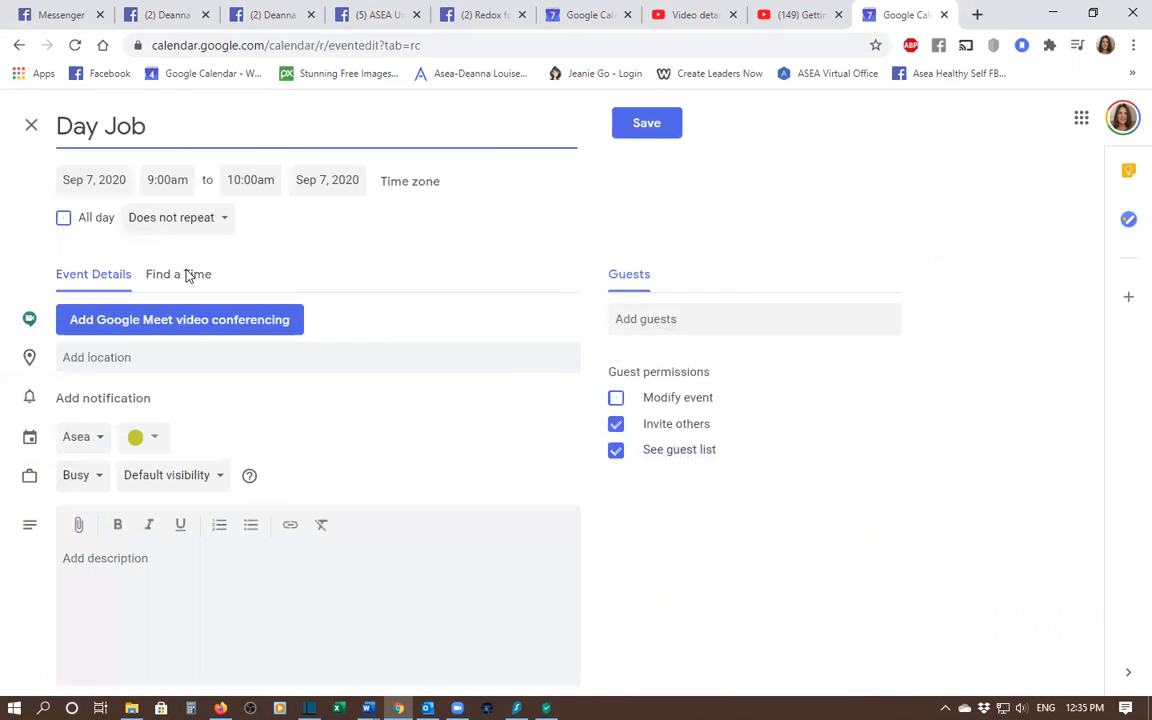
click(185, 218)
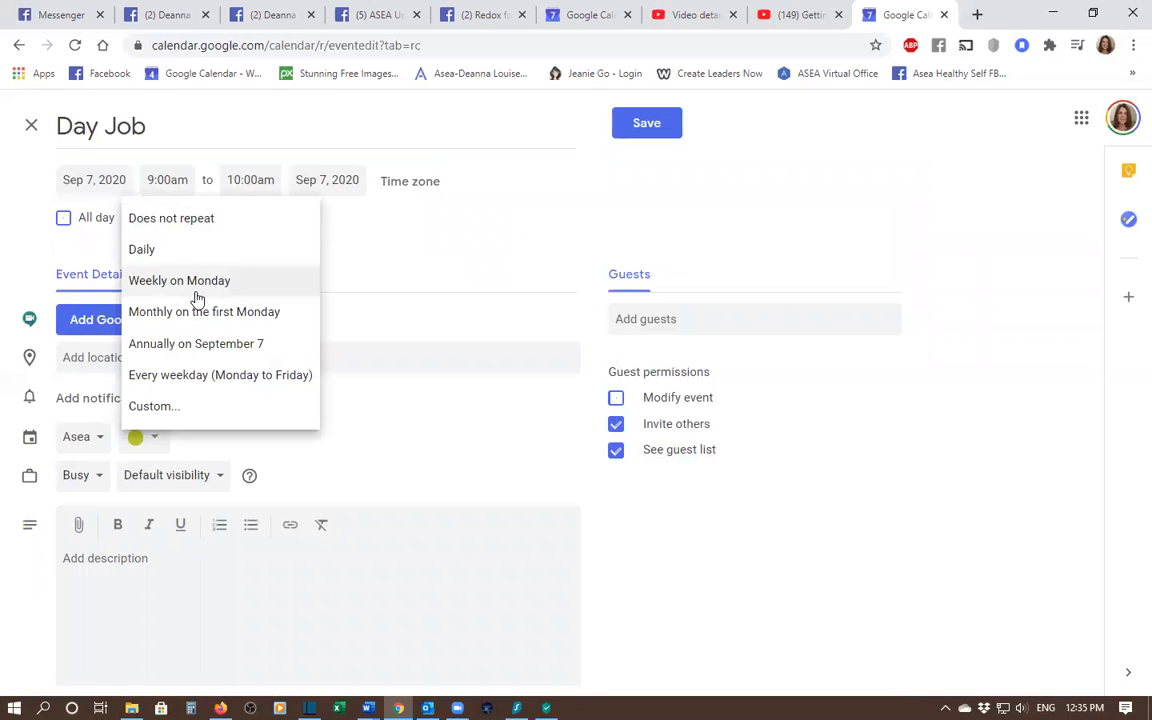
click(222, 376)
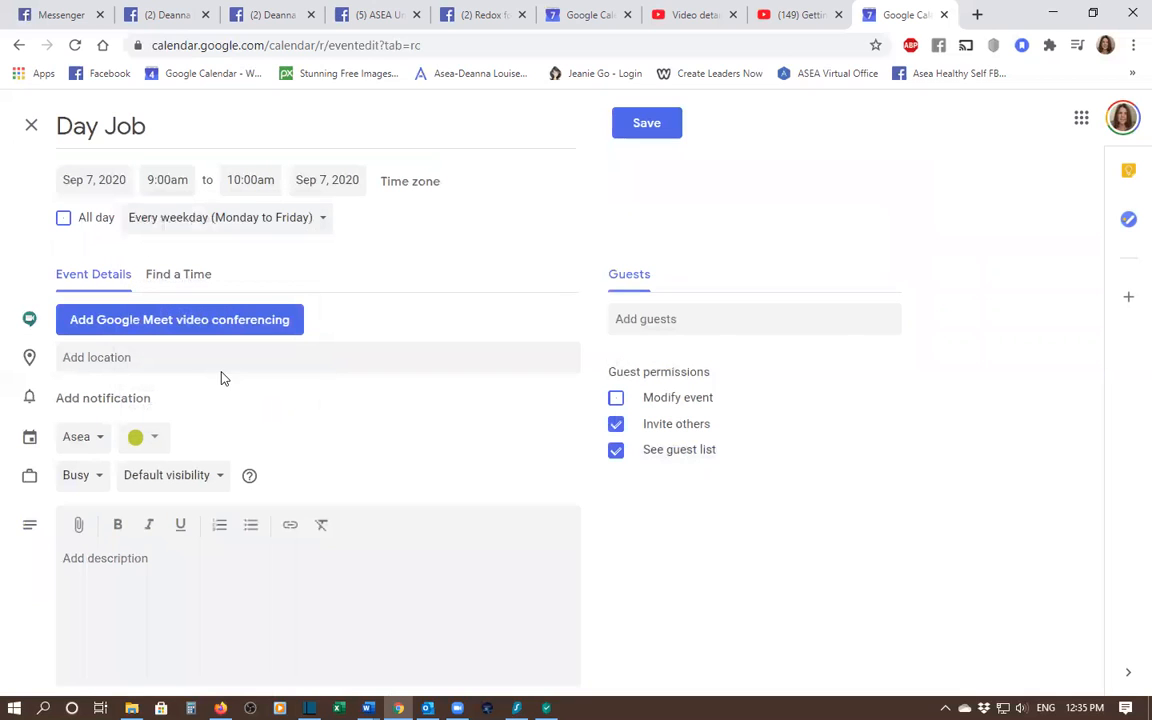
click(249, 179)
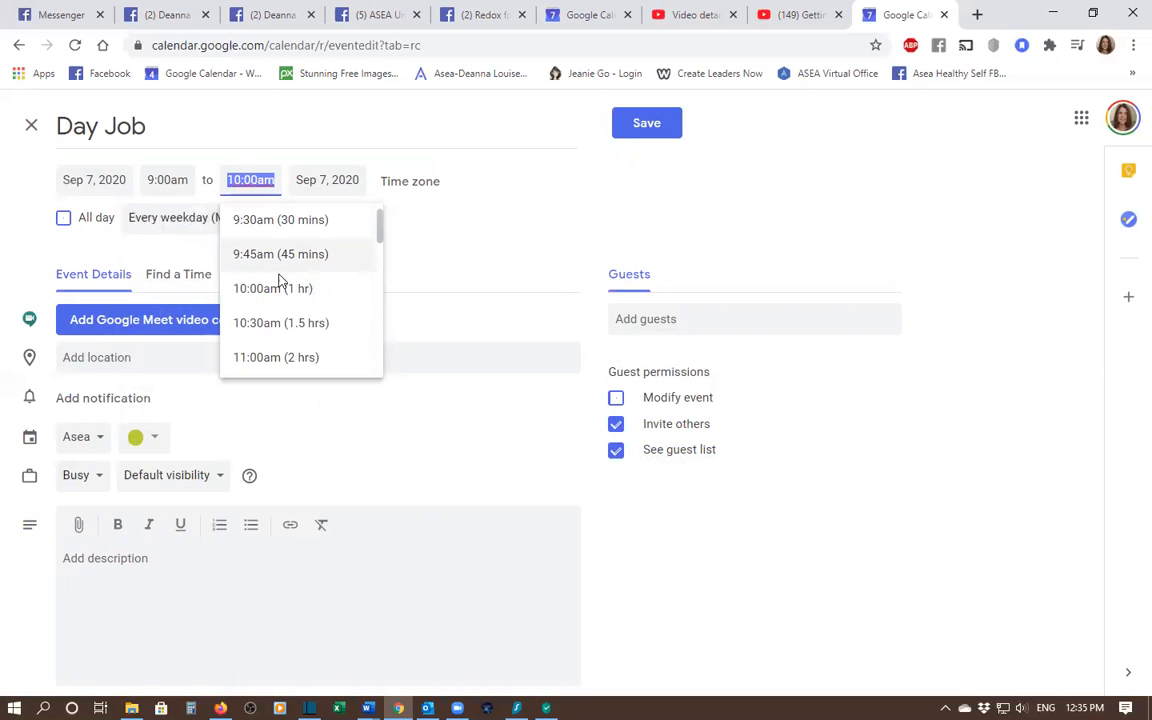
scroll(275, 321, down, 1)
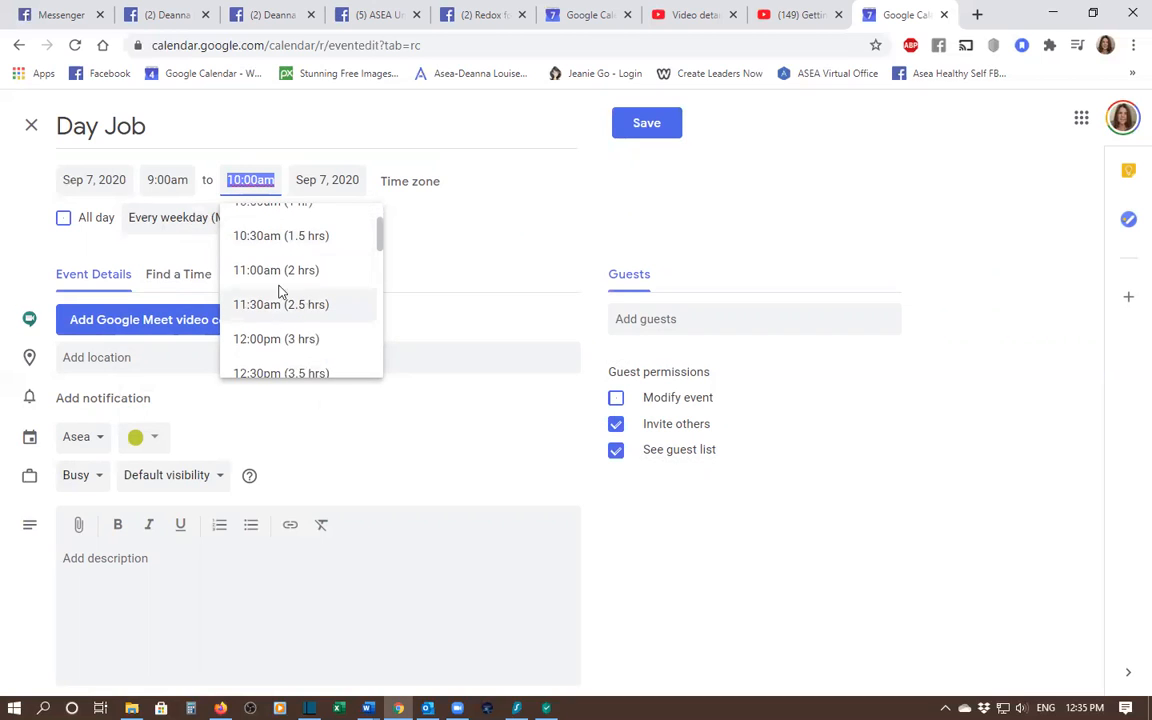
click(258, 339)
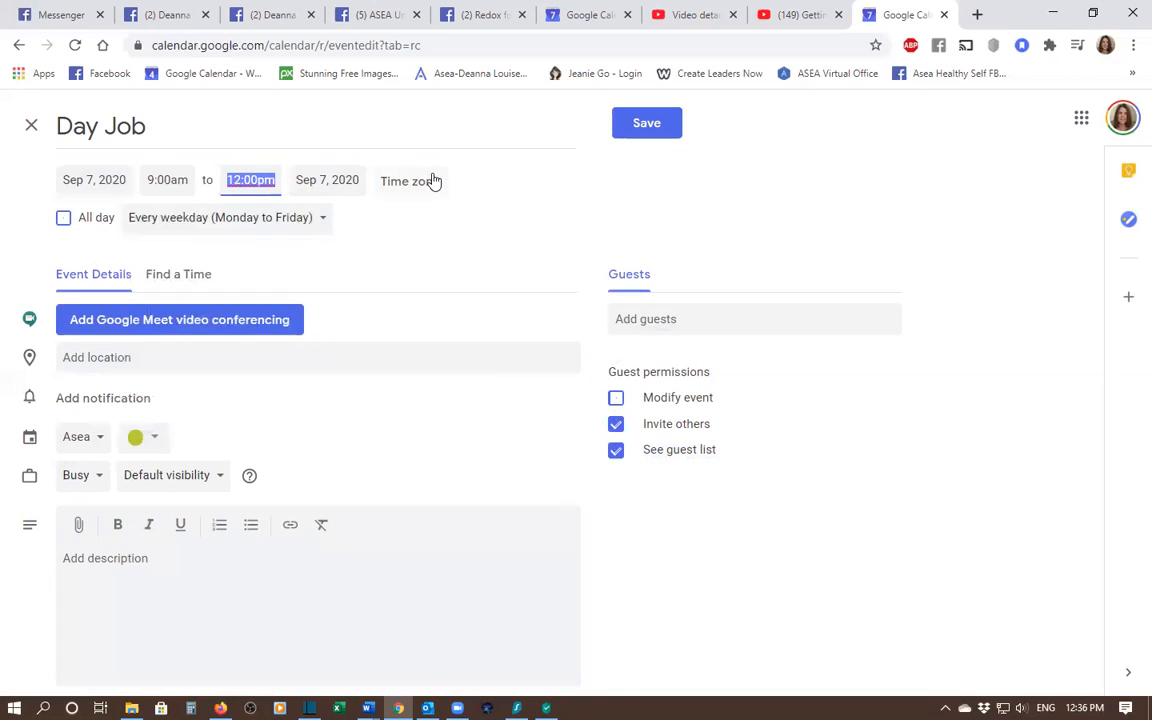
Colour the morning Day Job event Tangerine, add the description "Morning for work" and save it.
click(159, 440)
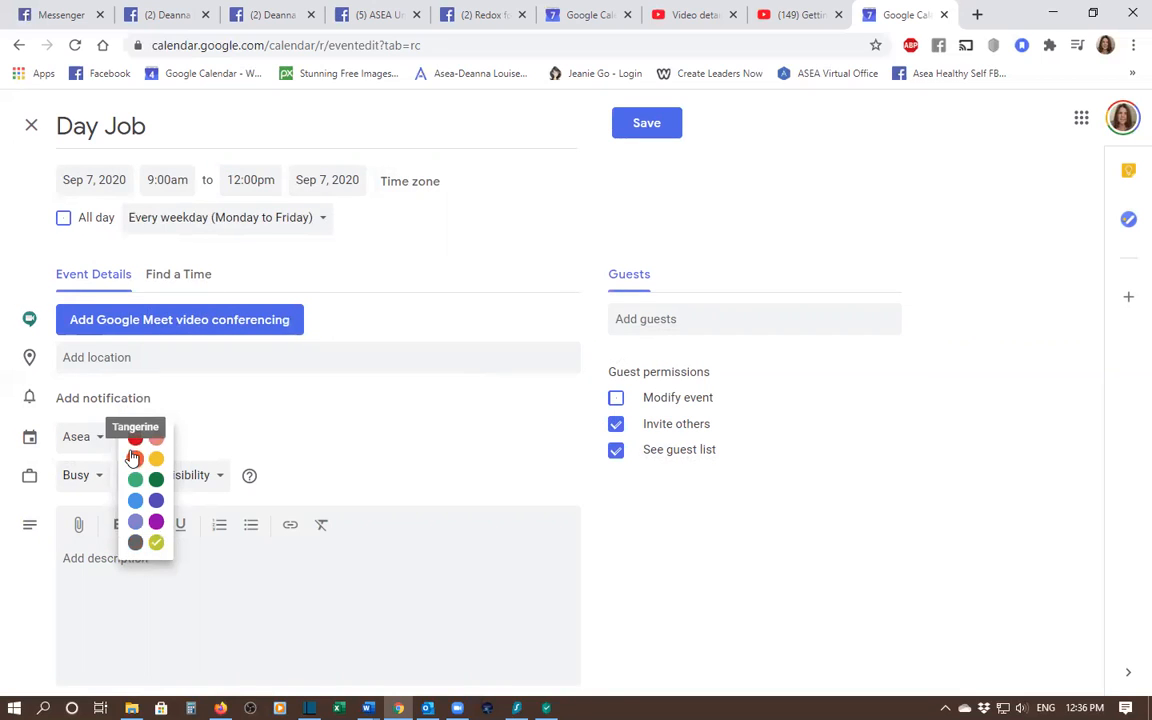
click(135, 460)
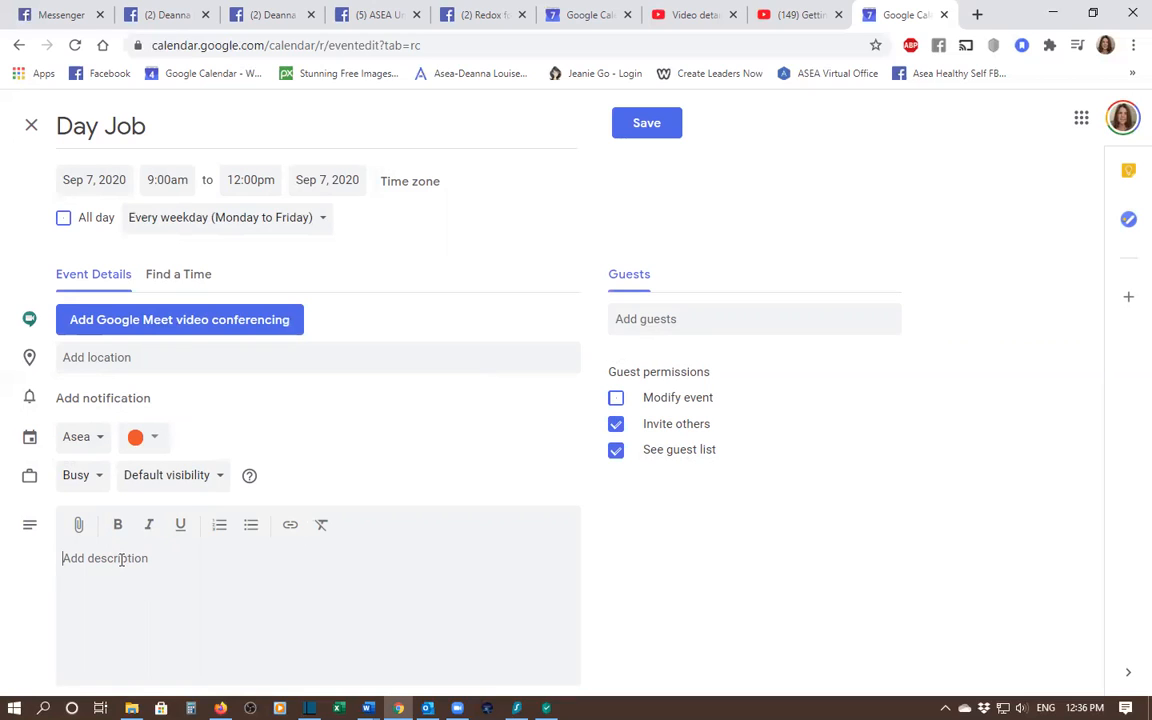
text(Mon)
text(ning)
text( for work)
click(645, 131)
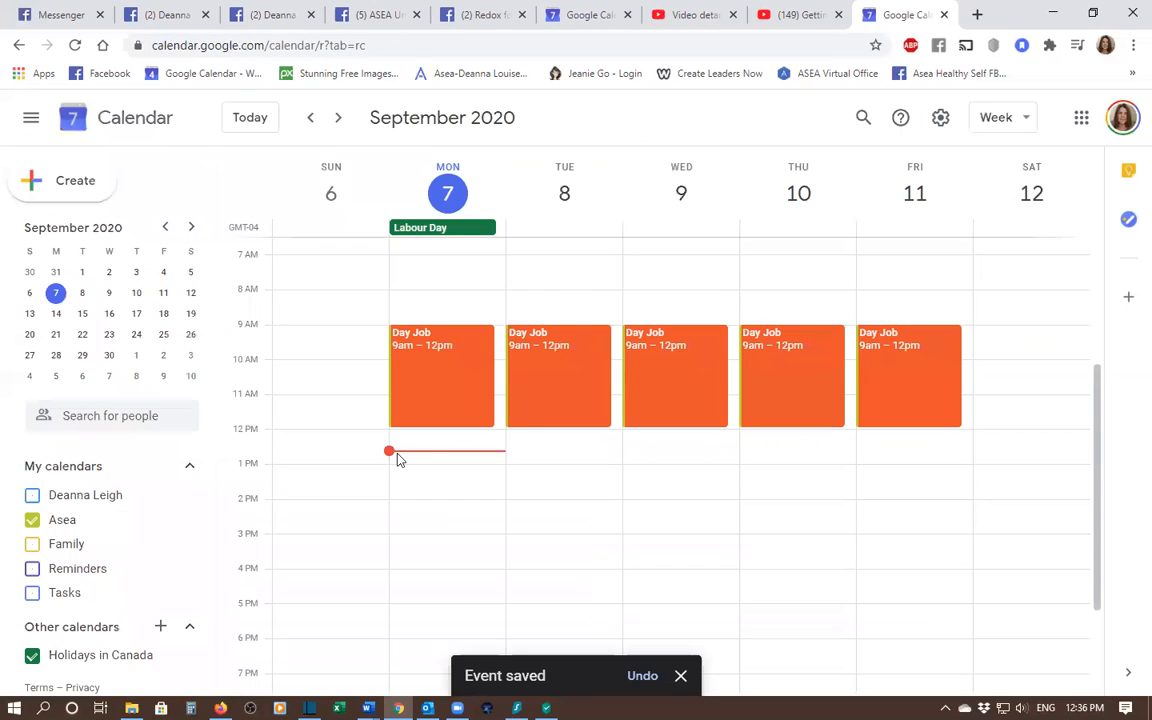
Start a second "Day Job" event on Monday, September 7, from 1:00pm to 5:00pm, using the full event details.
click(410, 476)
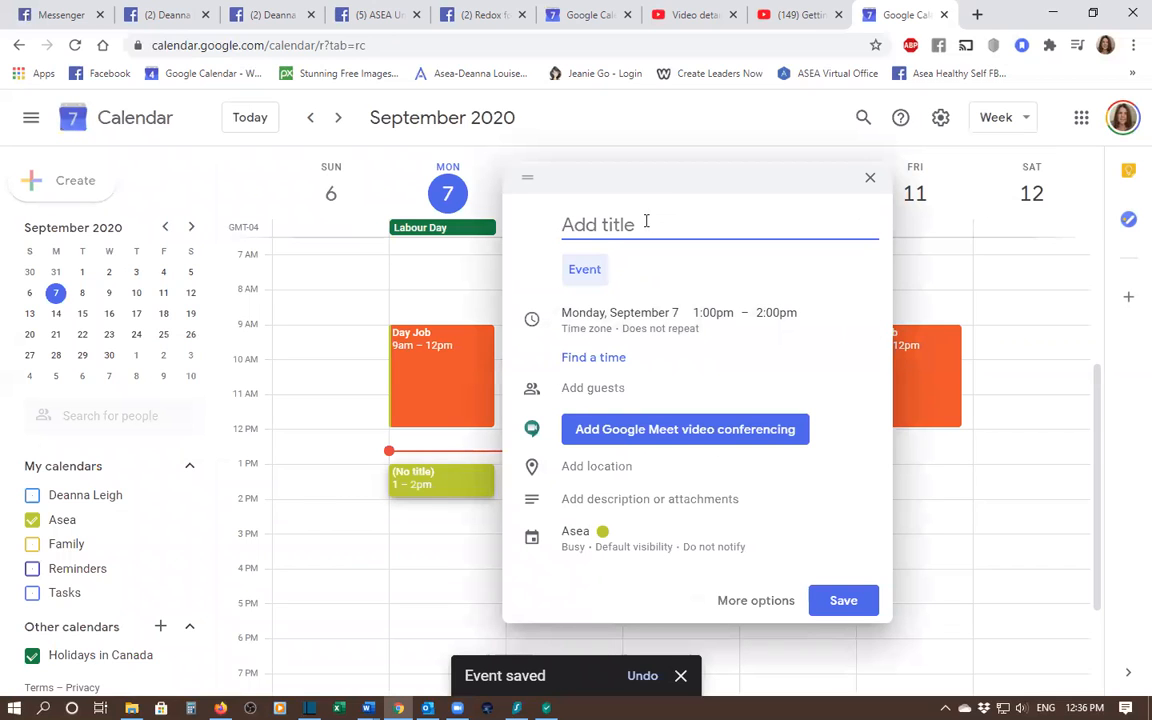
text(Day Job)
click(746, 600)
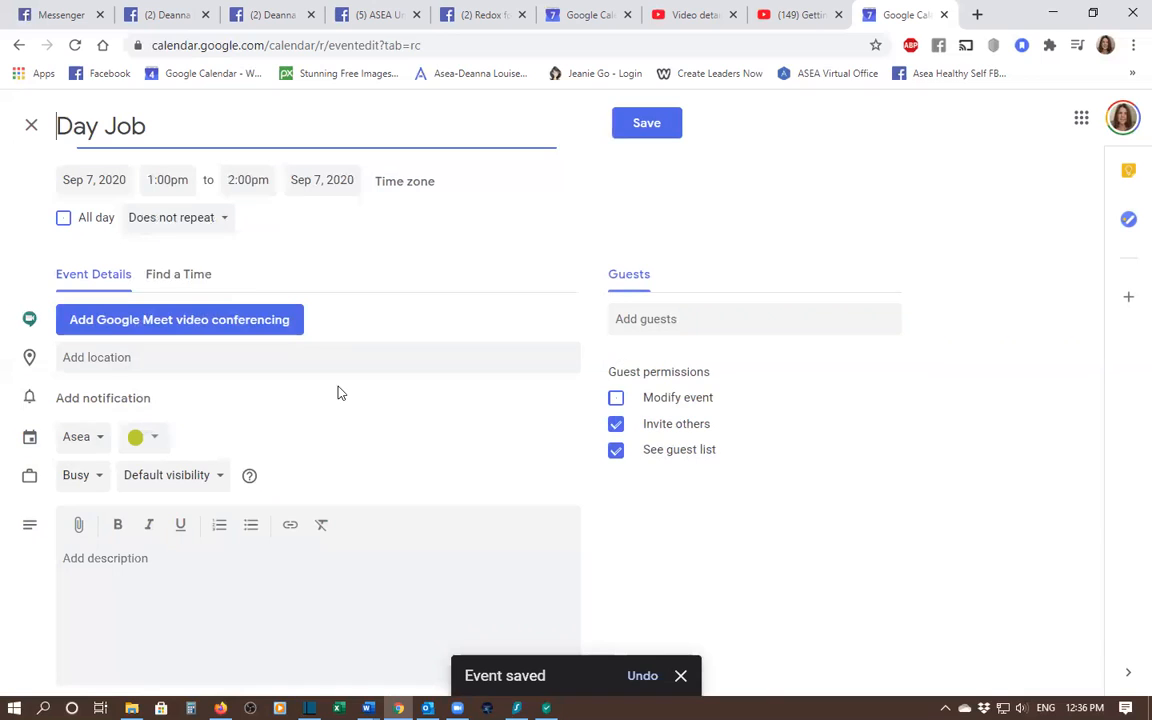
click(250, 181)
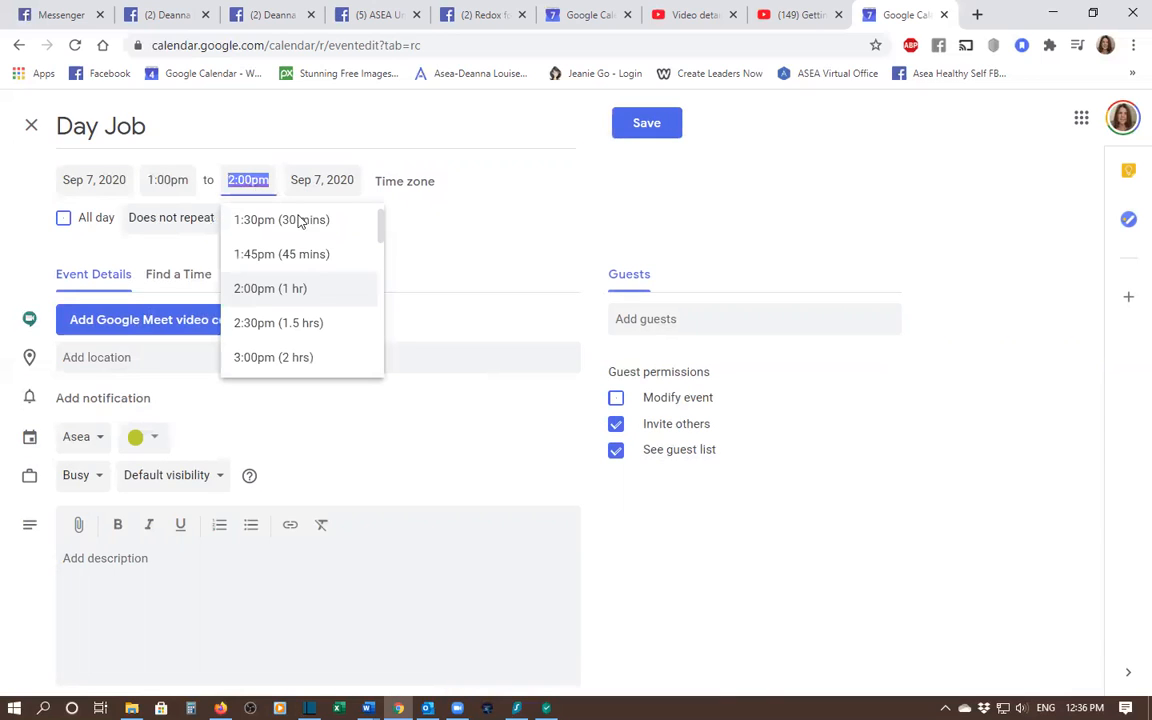
scroll(267, 318, down, 2)
click(267, 319)
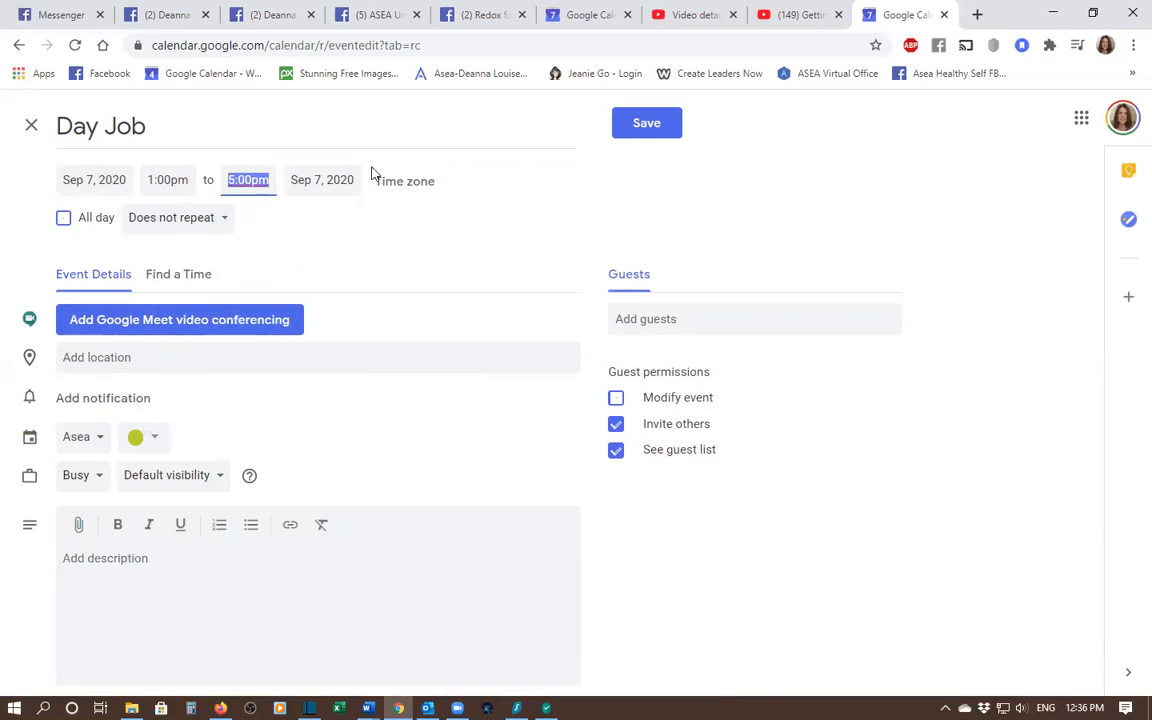
Colour the afternoon Day Job event Tangerine, add the description "Afternoon Work!" and save it.
click(141, 437)
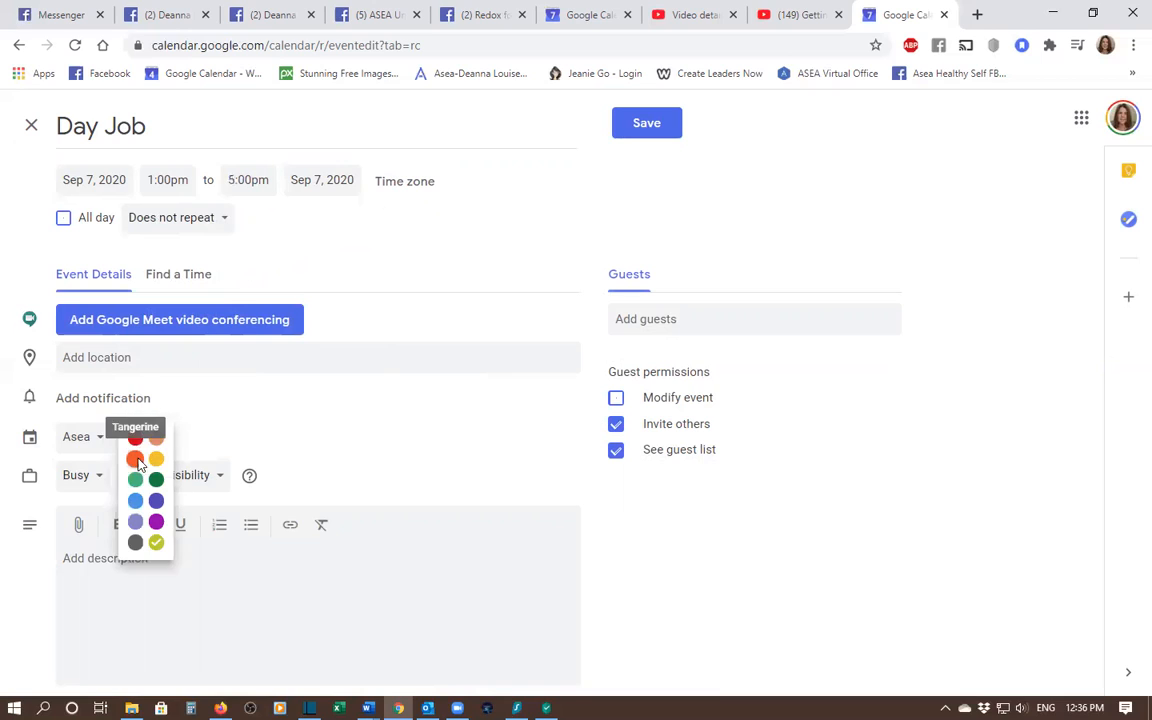
click(137, 461)
click(131, 553)
text(Afternoon Work!)
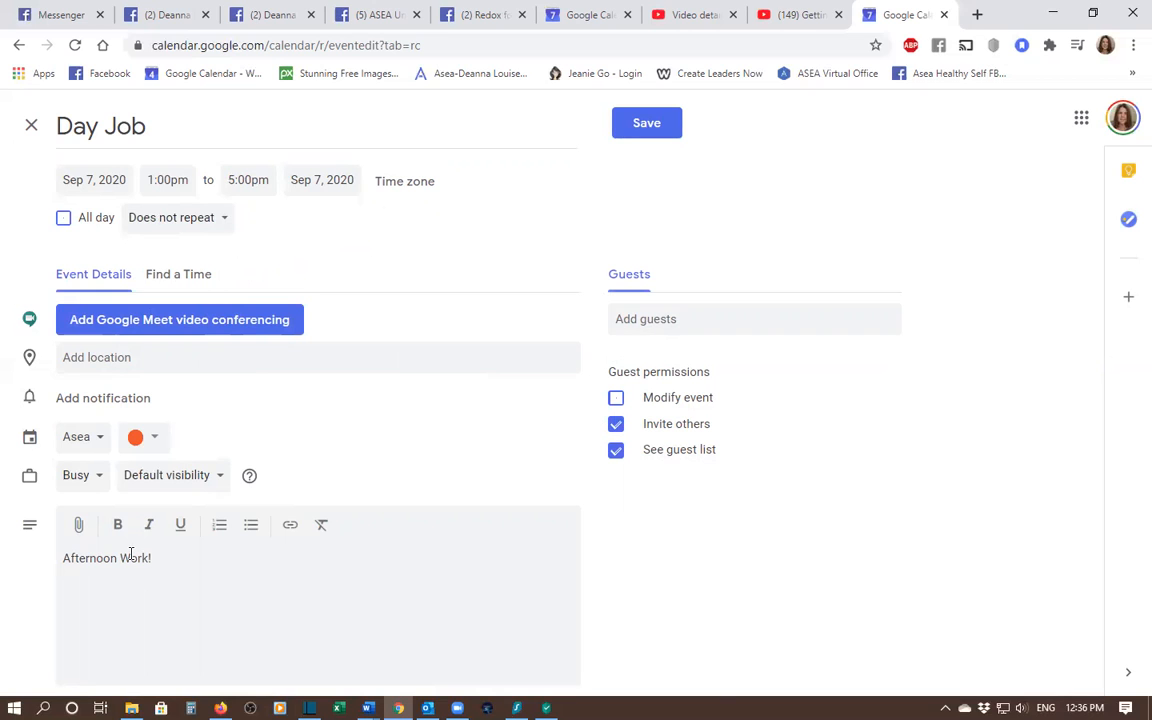
click(660, 123)
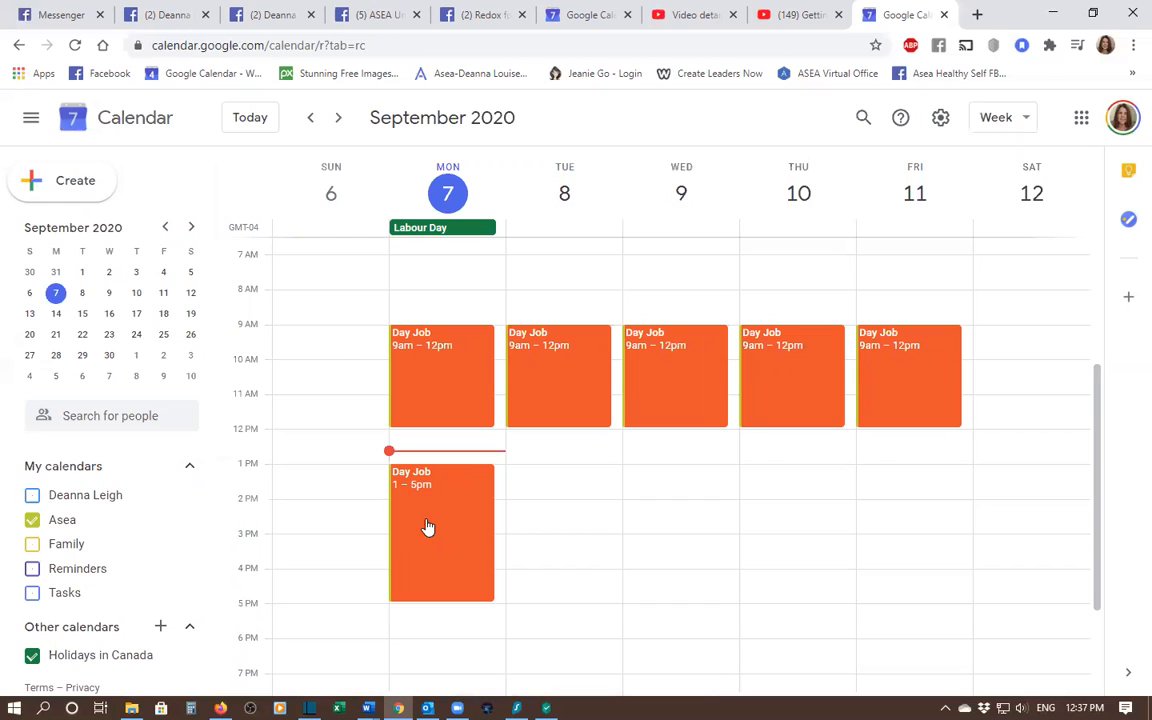
Edit the Monday afternoon Day Job event to repeat every weekday (Monday to Friday) and save the change.
click(455, 515)
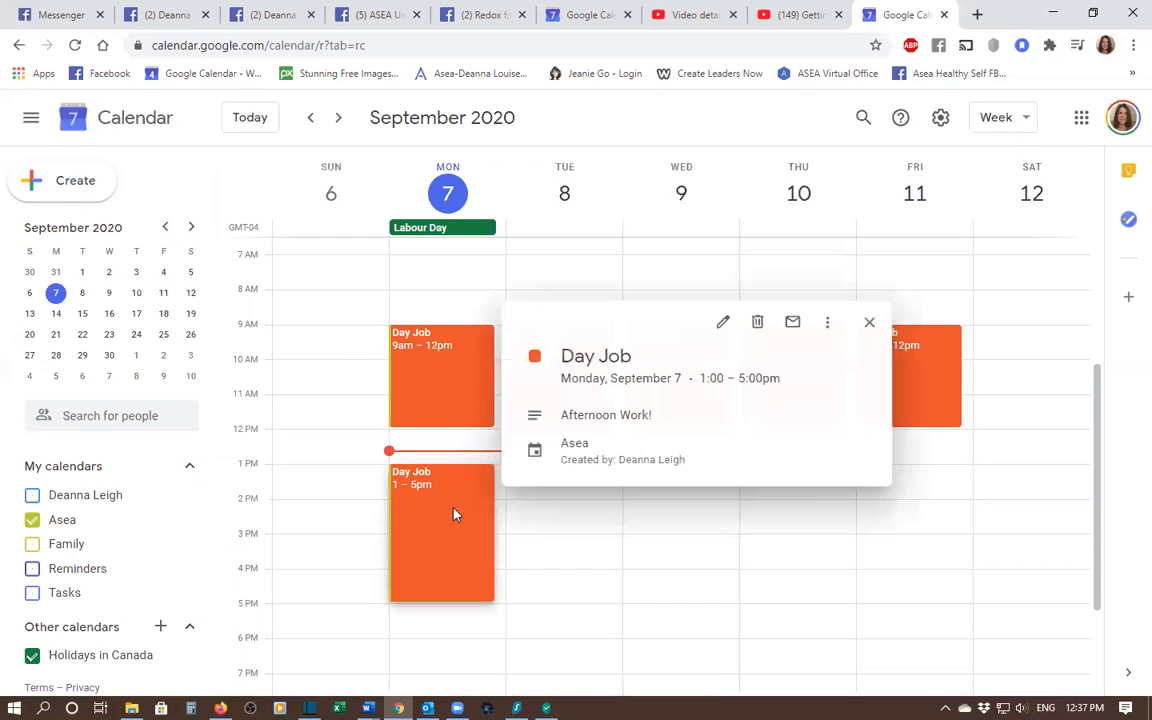
click(724, 326)
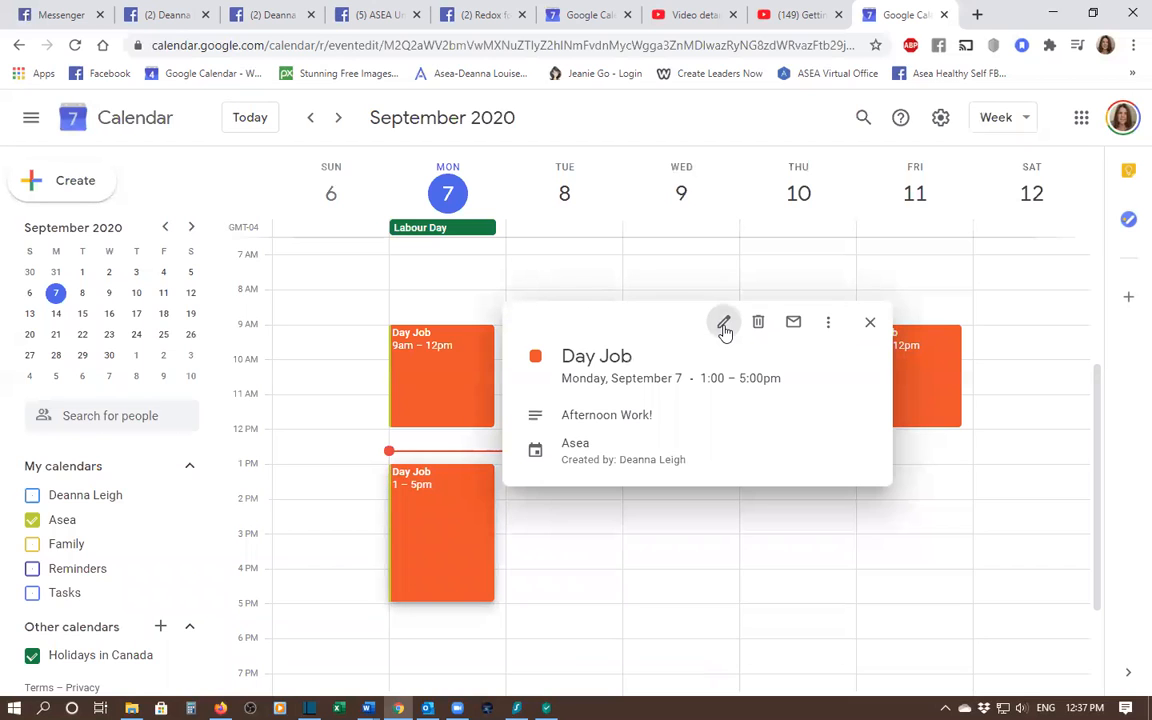
click(170, 219)
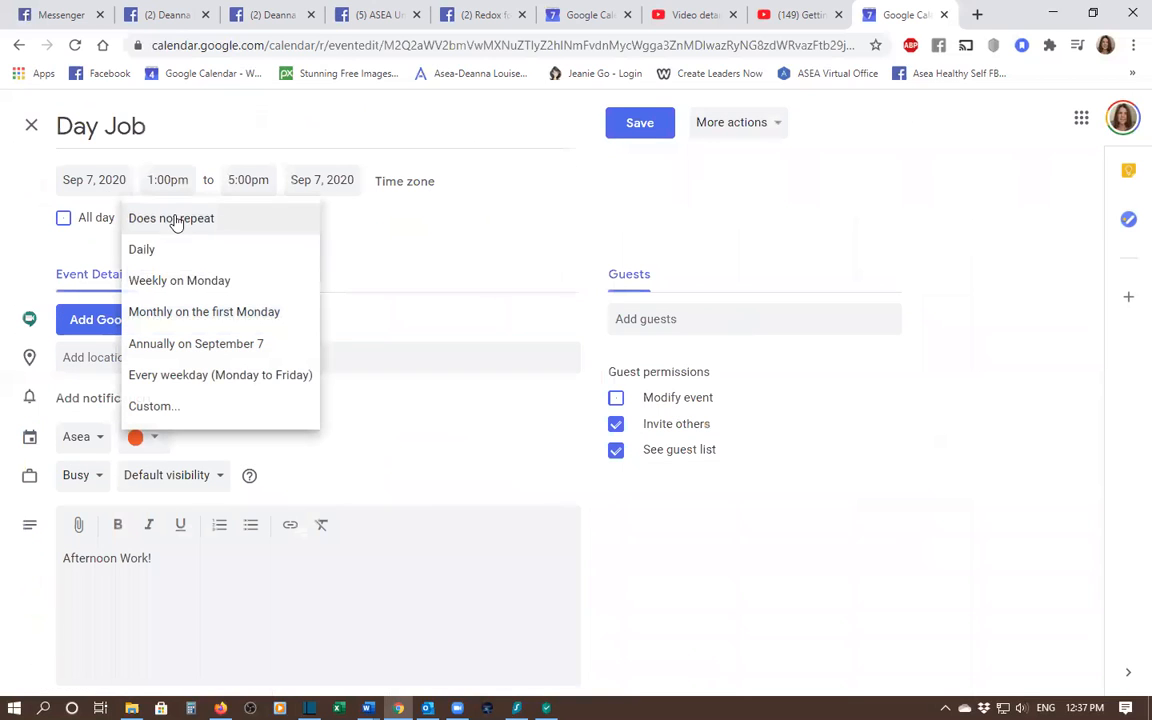
click(206, 383)
click(630, 122)
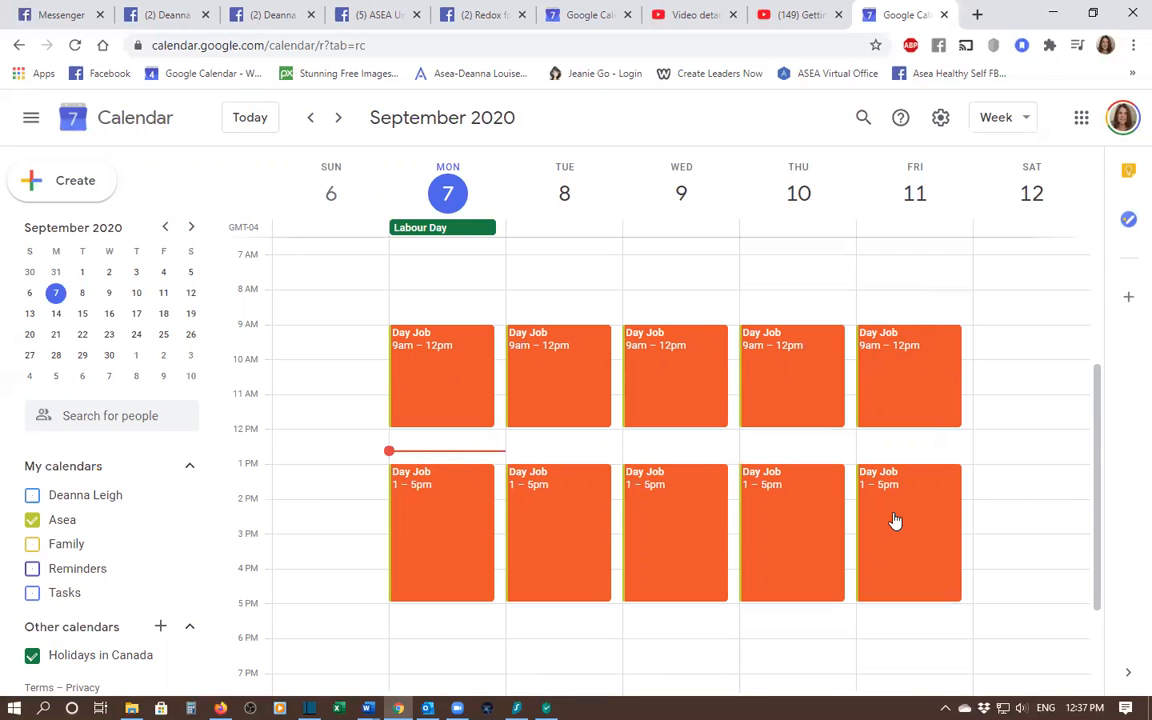
Start a "Wake Up - Morning Routine" event on Monday, September 7, from 6:00am to 8:00am, using the full event details.
scroll(450, 300, up, 2)
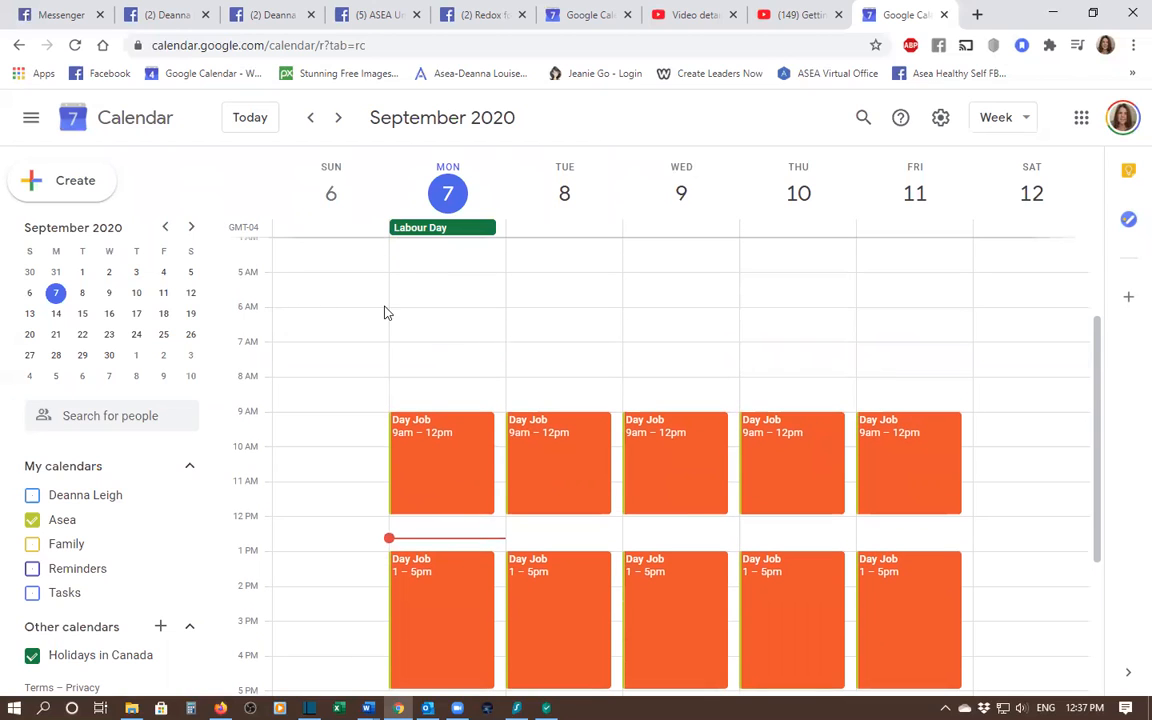
click(465, 313)
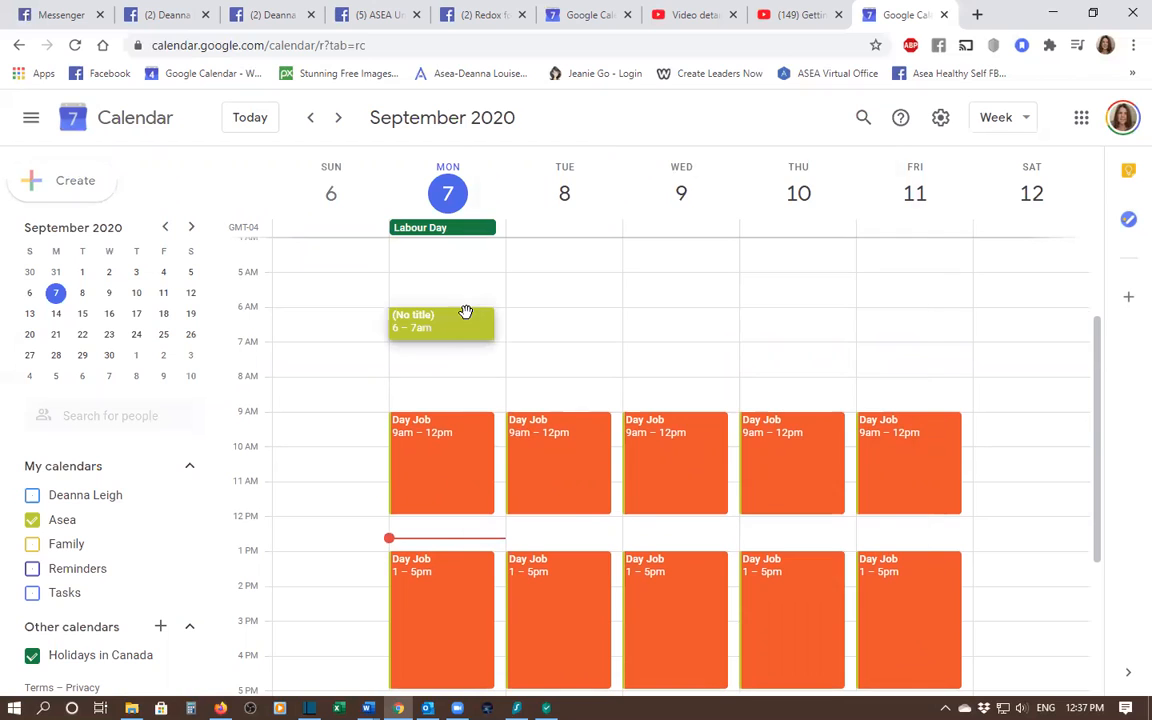
text(Wake Up - Morning Routine)
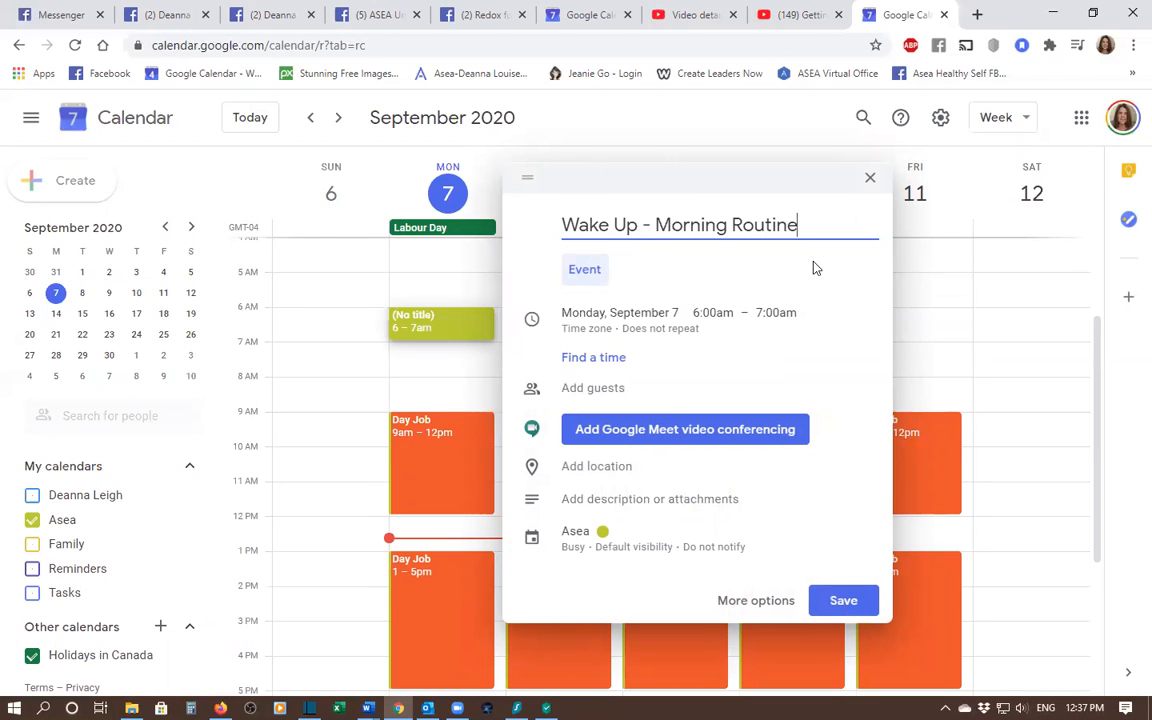
click(738, 605)
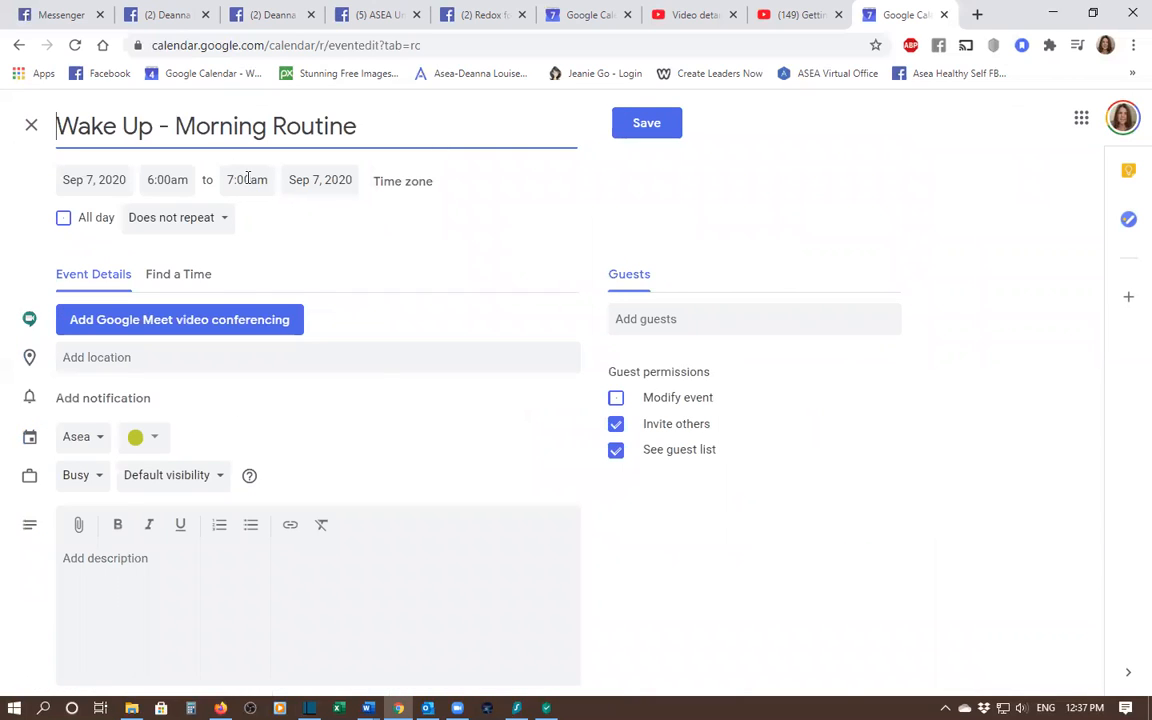
click(236, 180)
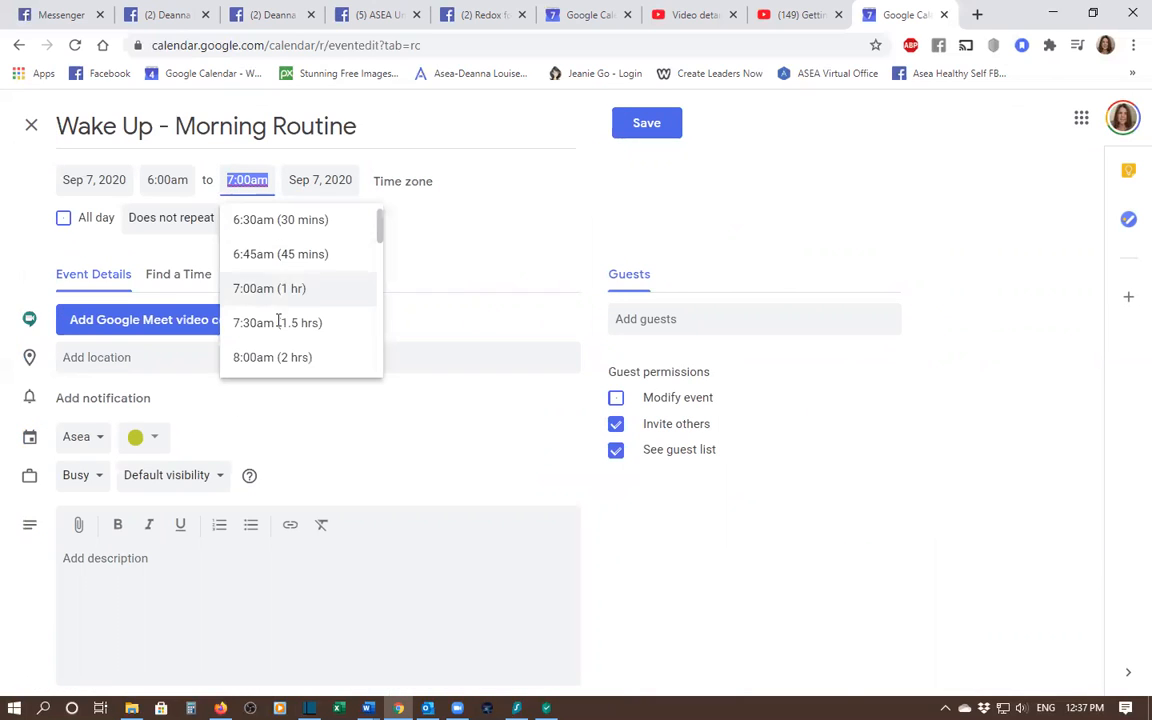
click(274, 357)
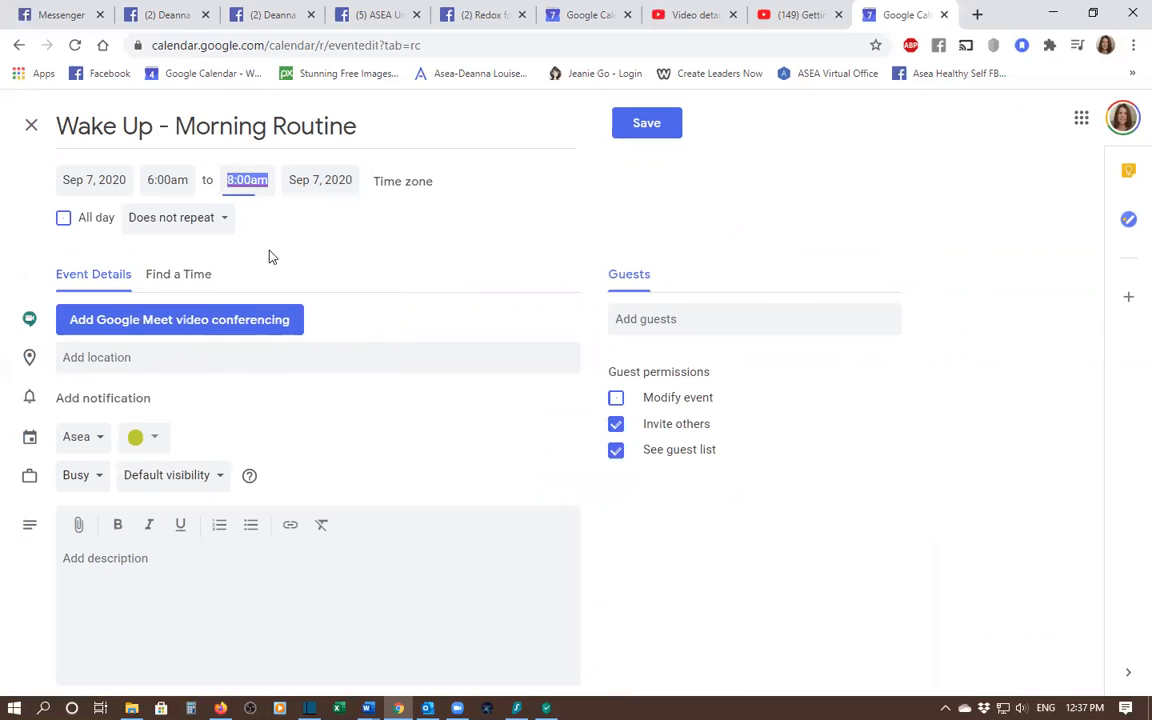
Colour the morning routine event dark green and begin its description with the line "Wake Up" followed by a bulleted list.
click(146, 437)
click(157, 478)
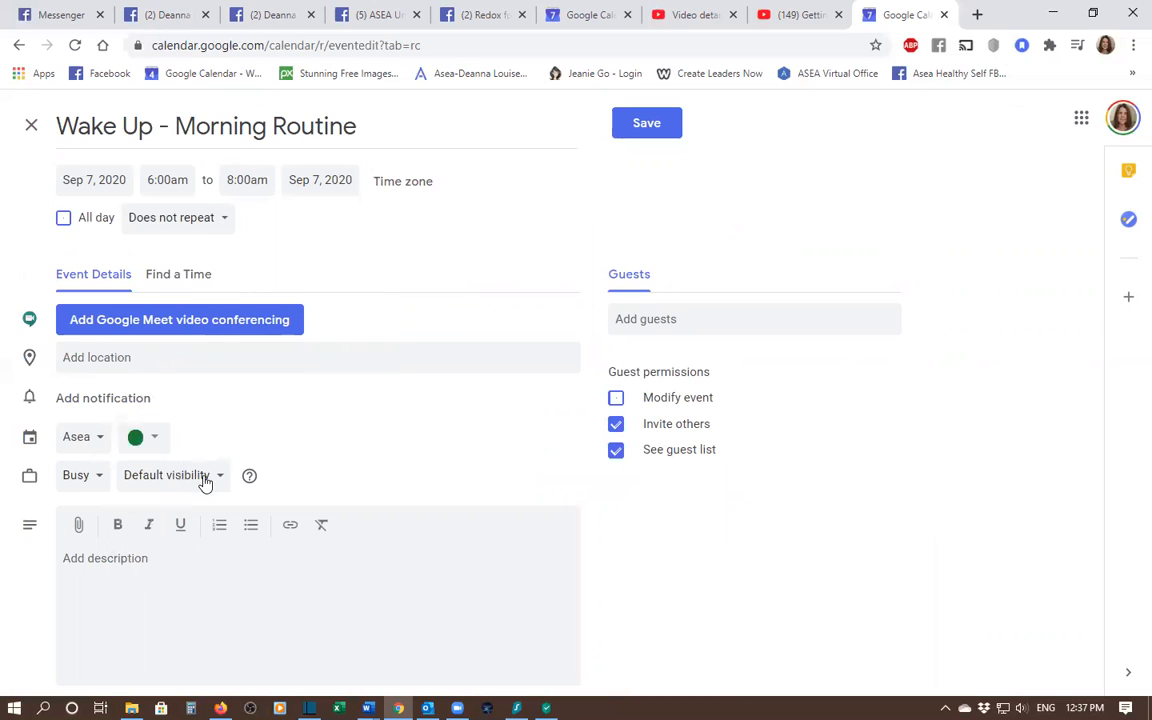
click(115, 560)
text(Wake up)
key(BackSpace)
key(Return)
click(251, 524)
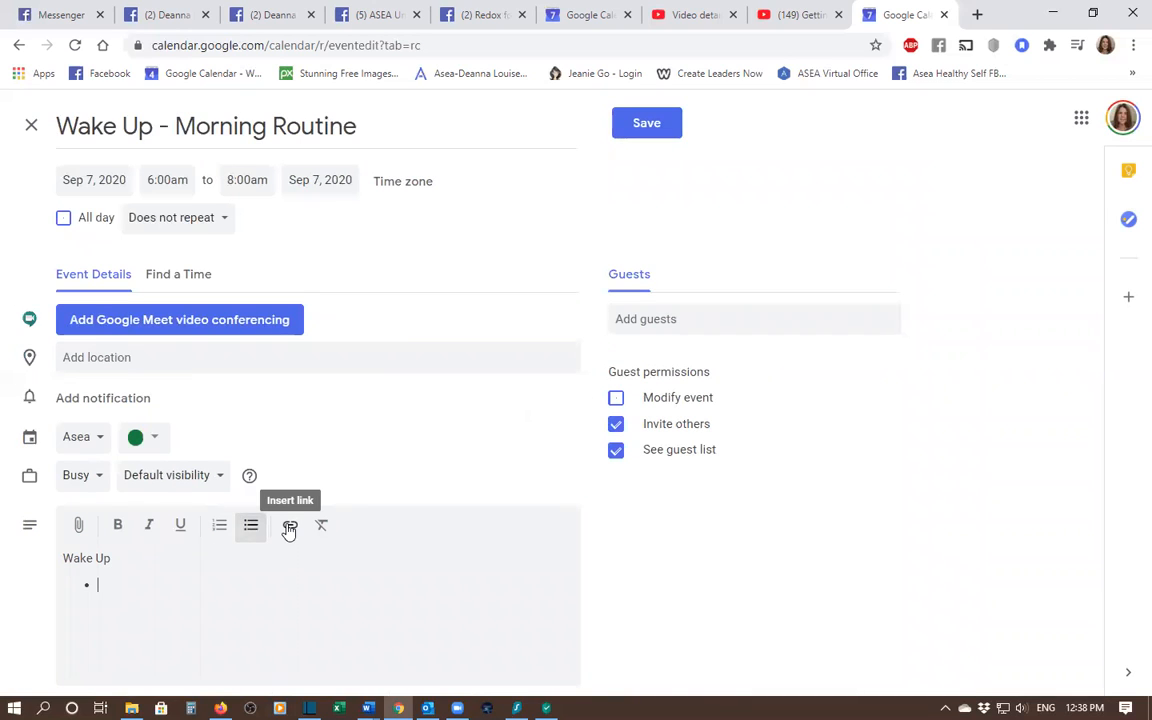
Add bullets "Exercise", "Make breakfast for family" and "Have shower, get ready for work, get kids ready for school" to the description and save the event.
text(ExceciseEat)
key(BackSpace)
text(Make breakfast for)
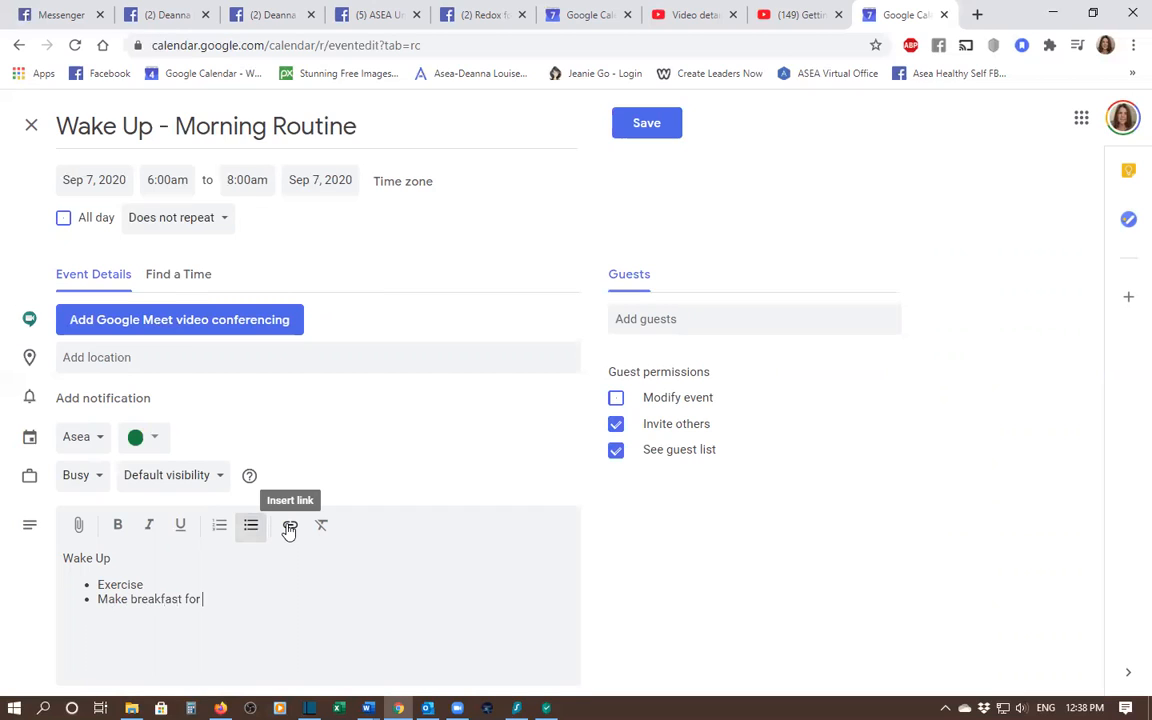
text( family )
text(Have shower g)
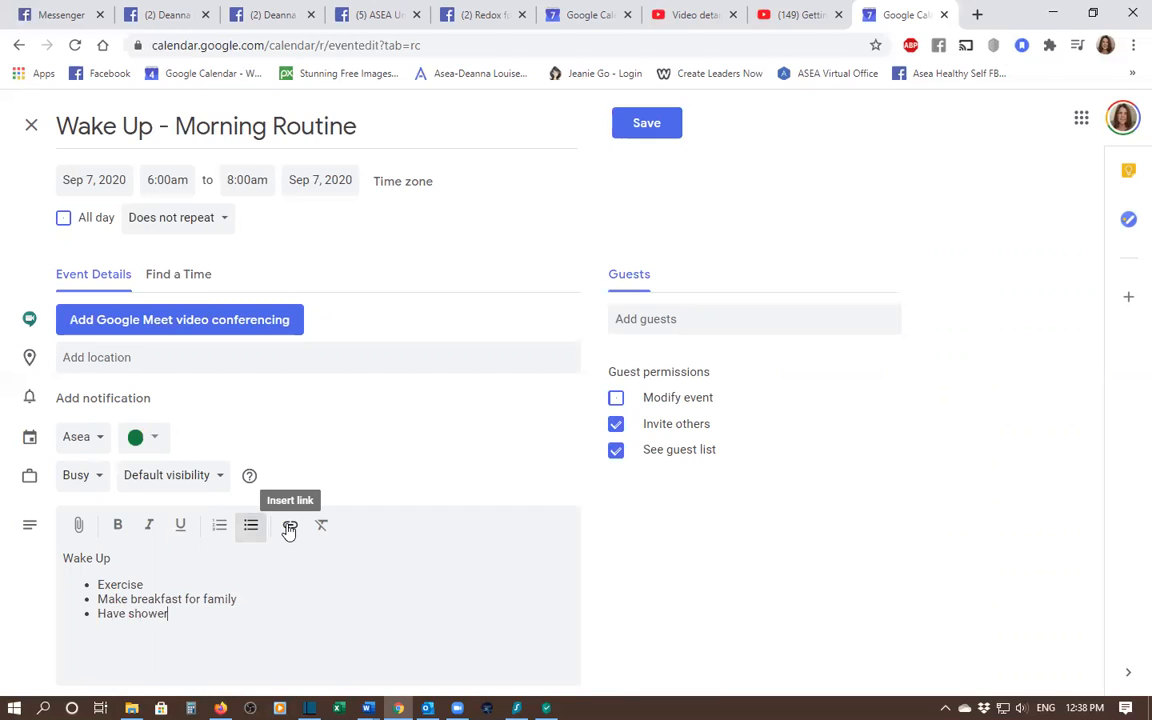
key(BackSpace)
key(BackSpace)
text(, get ra)
text(dy)
key(BackSpace)
text(eady for work, )
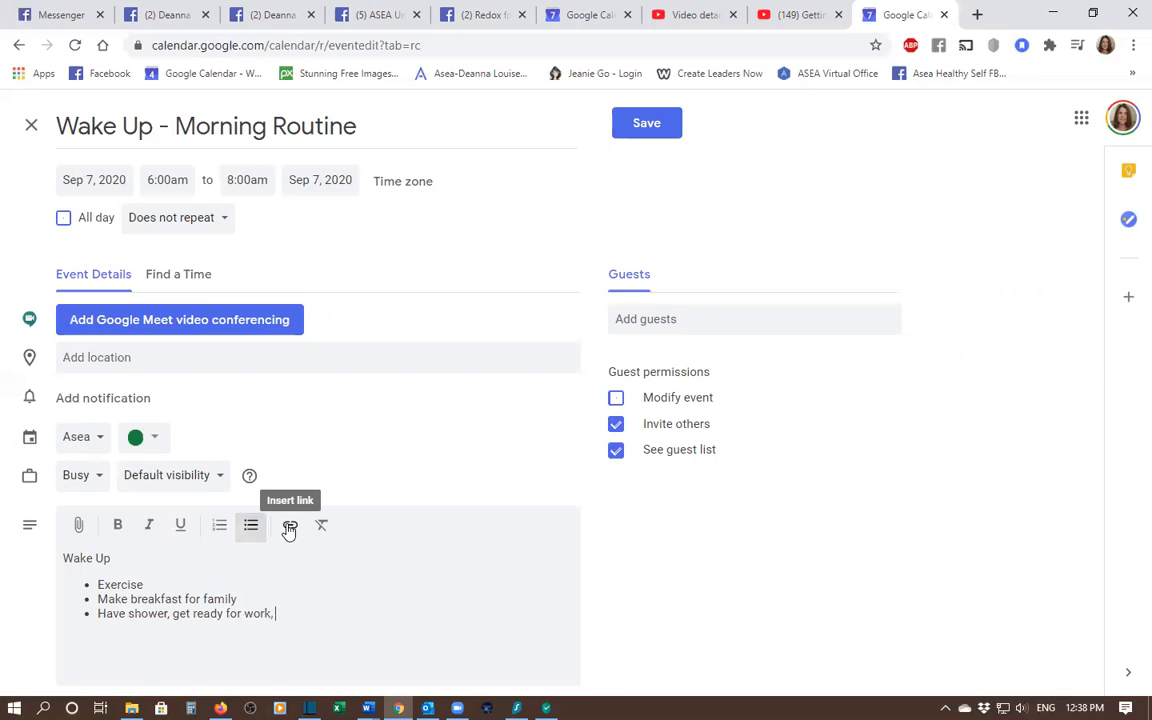
text(get kids ready for school)
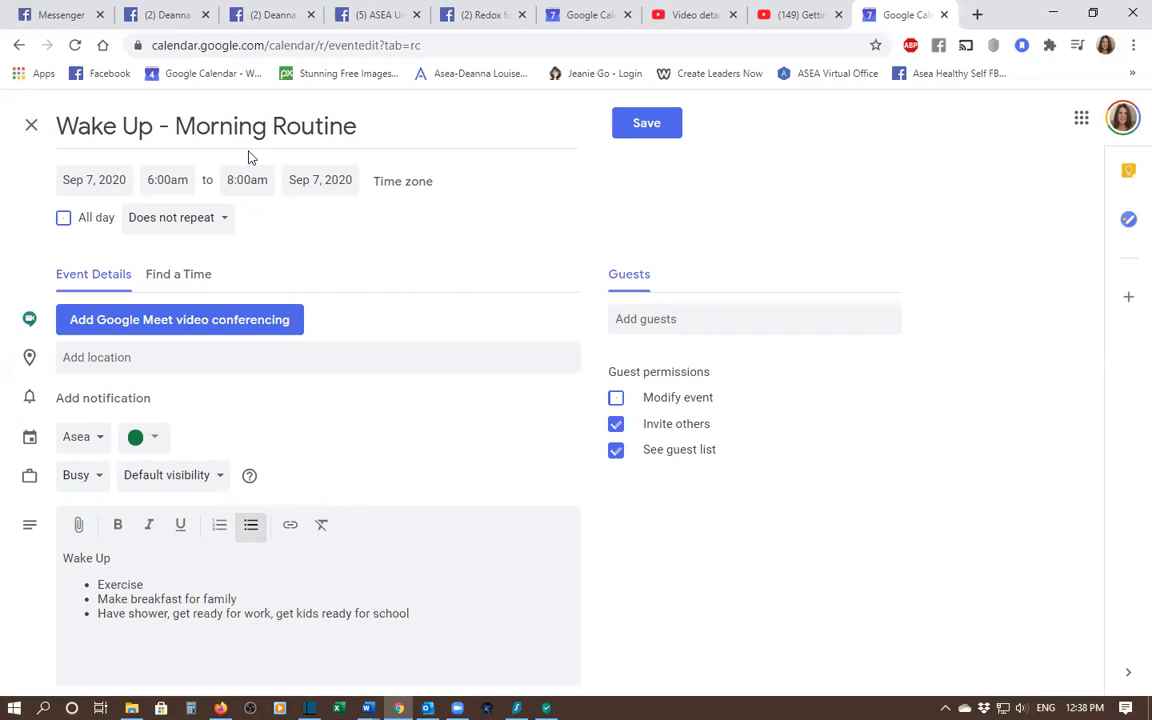
click(647, 122)
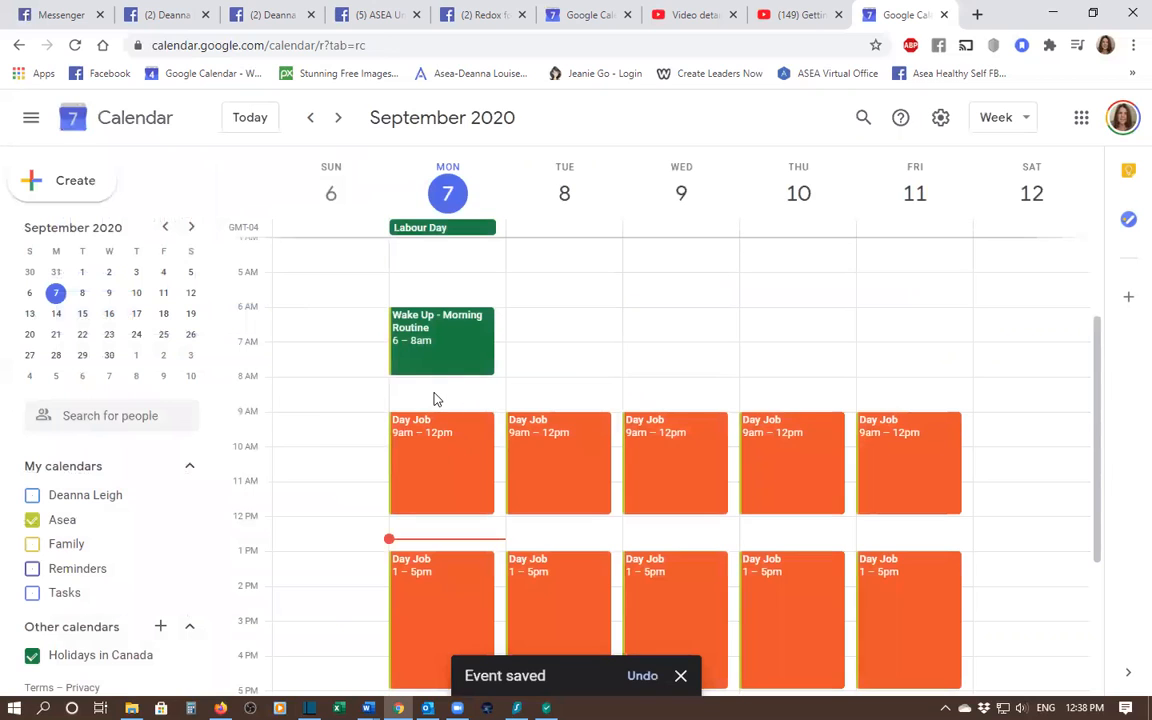
Start a "Drive to Work" event on Monday, September 7, from 8:00am to 9:00am, and open its full event details.
click(466, 390)
click(595, 218)
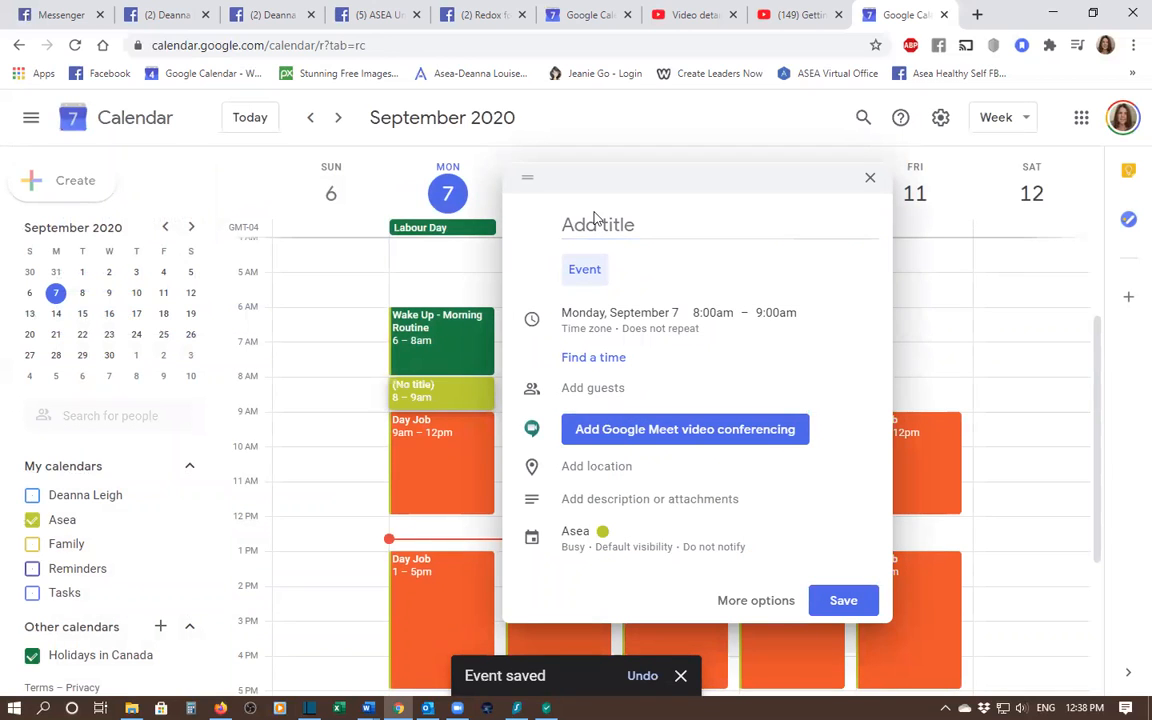
click(662, 218)
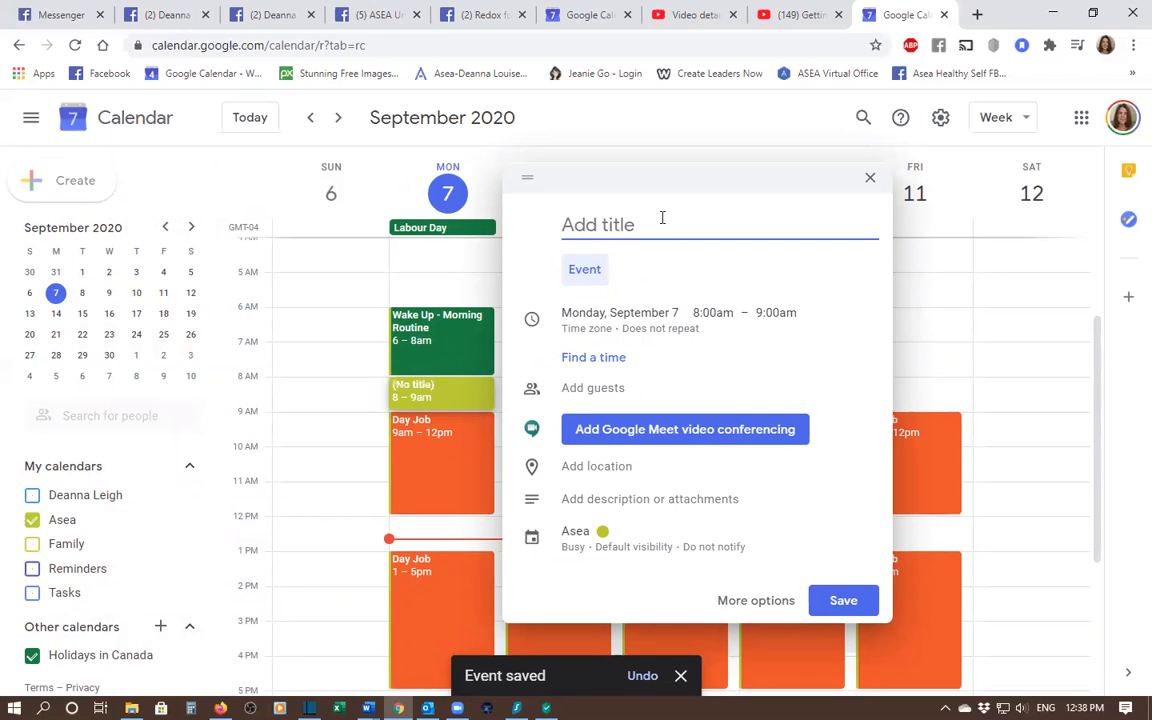
text(Drive)
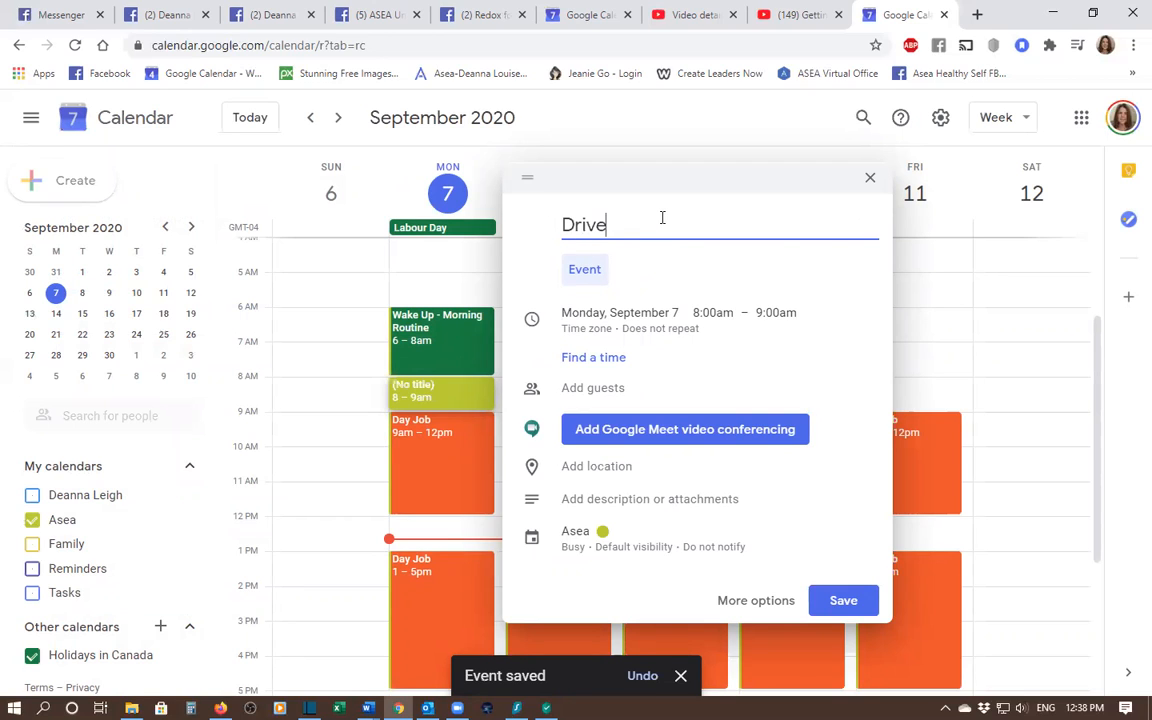
text( to Work)
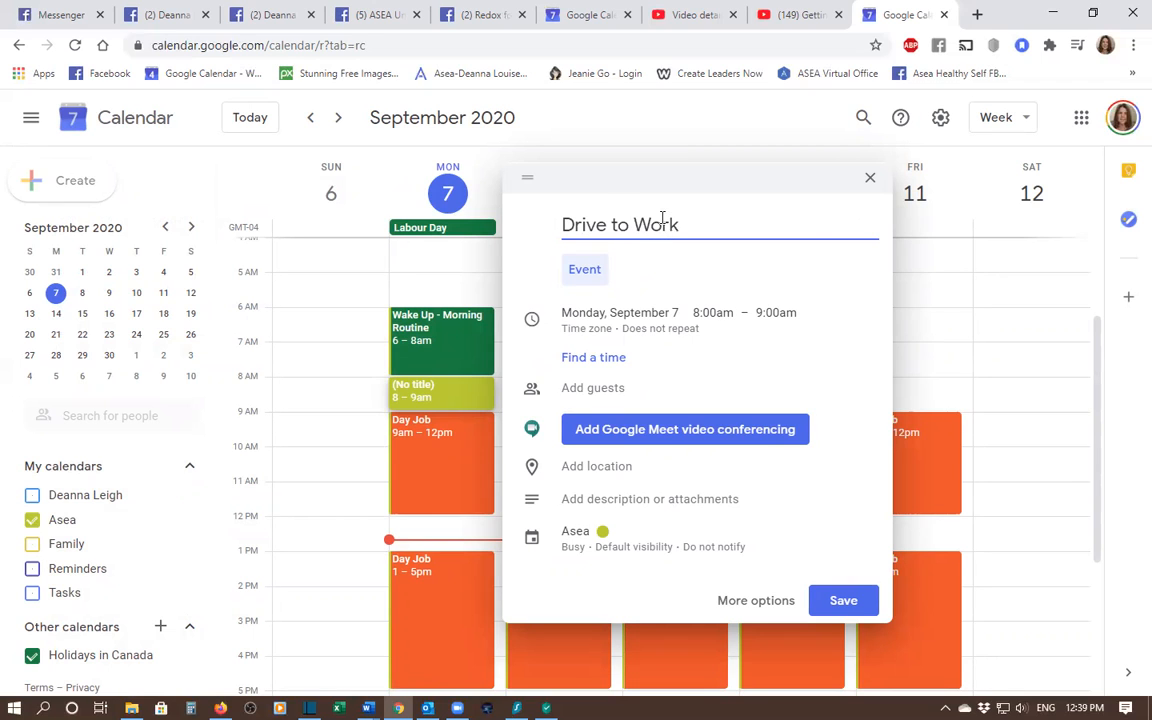
click(747, 603)
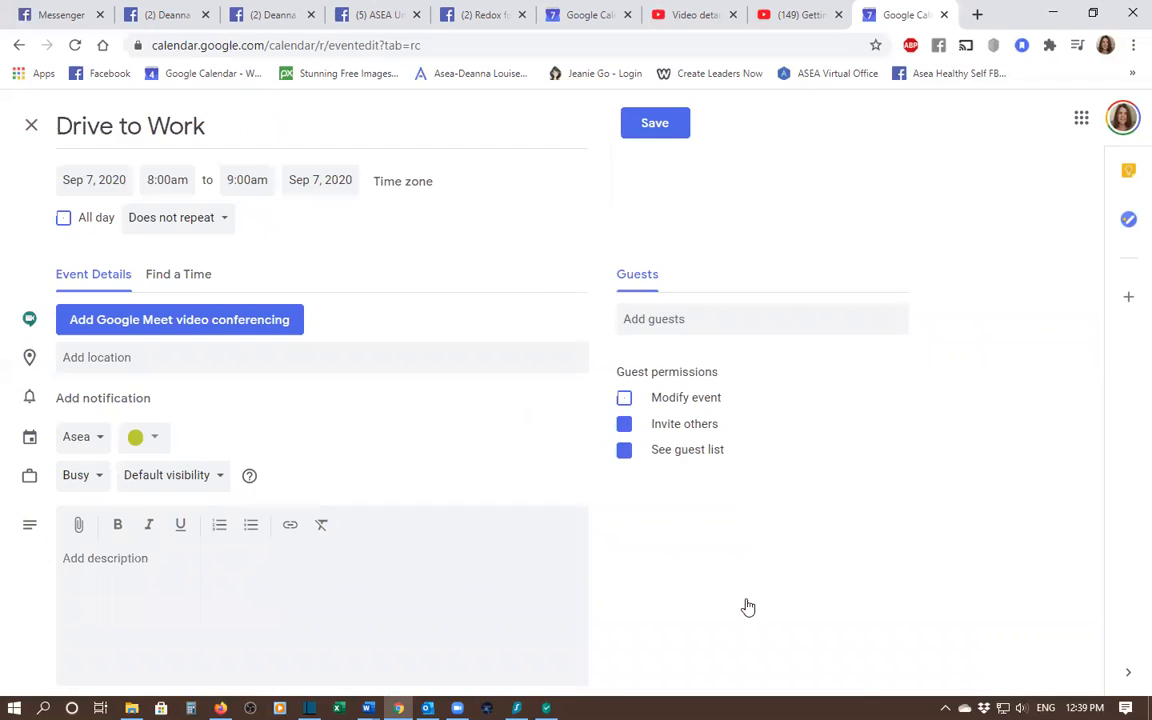
Keep the calendar's yellow-green colour for Drive to Work, repeat it every weekday (Monday to Friday) and save it.
click(149, 437)
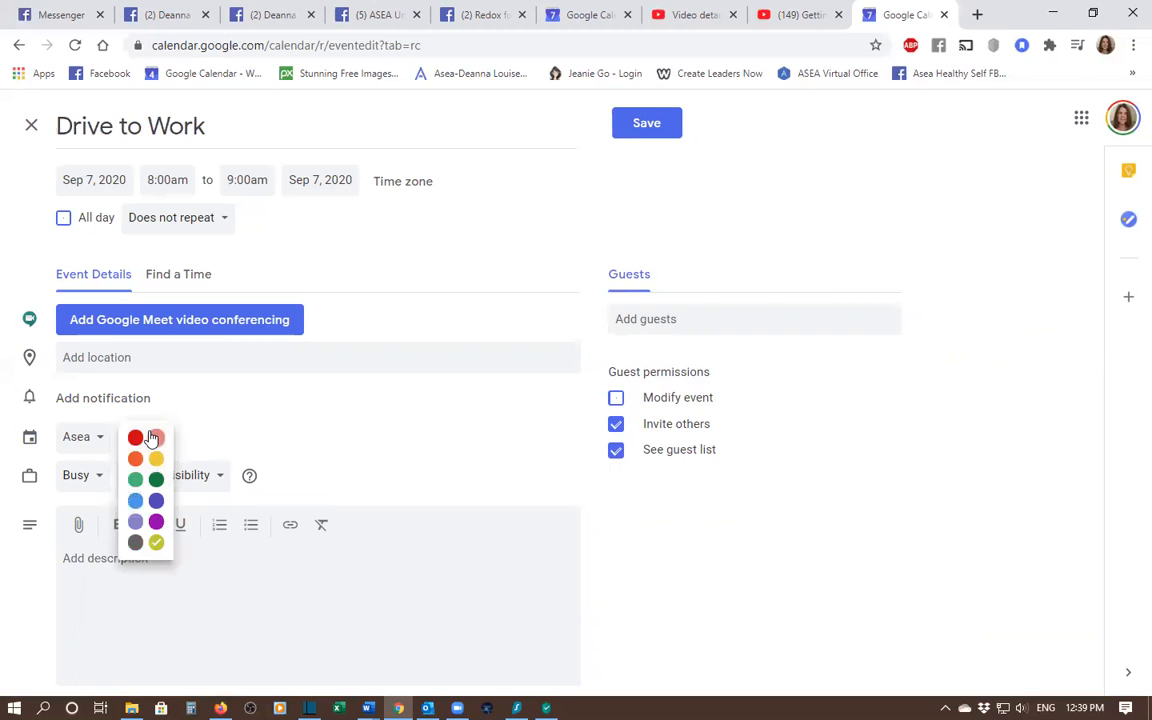
click(155, 543)
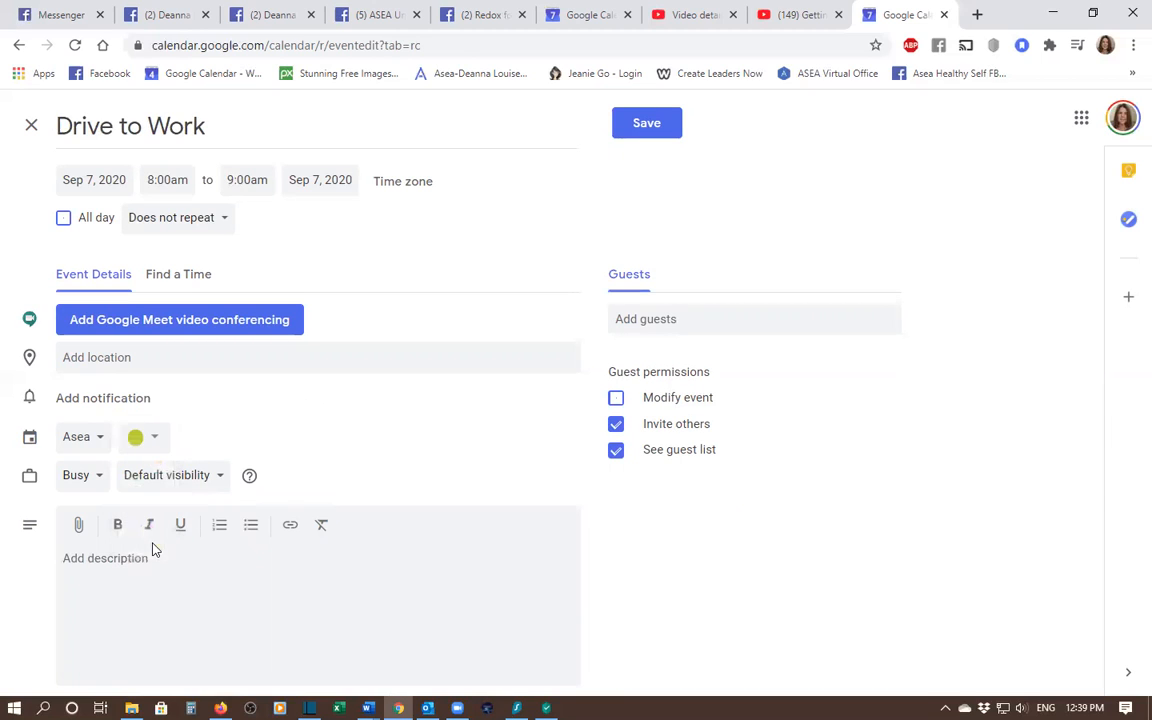
click(96, 558)
click(178, 220)
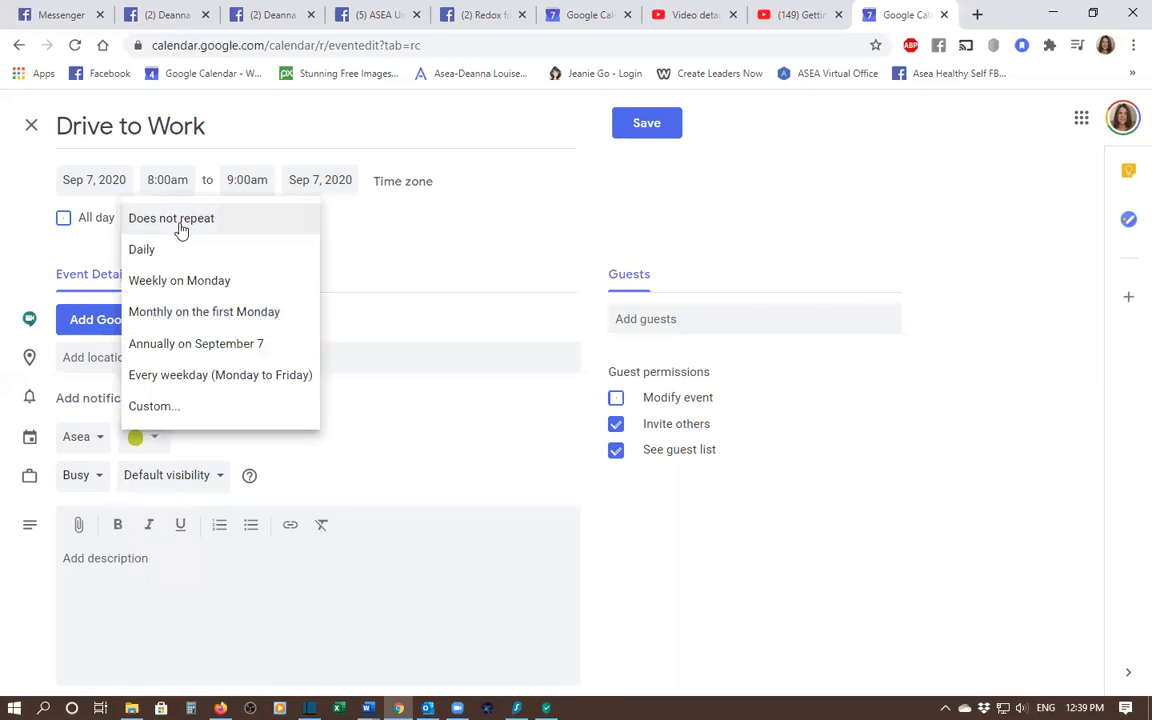
click(211, 377)
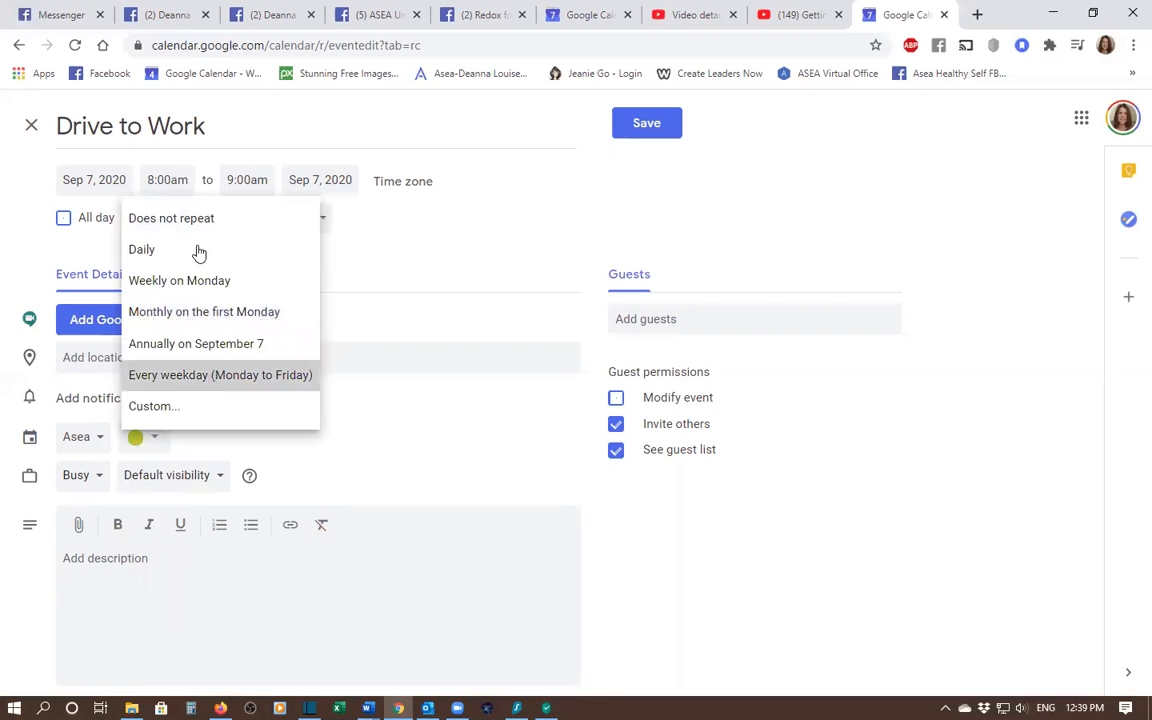
click(645, 122)
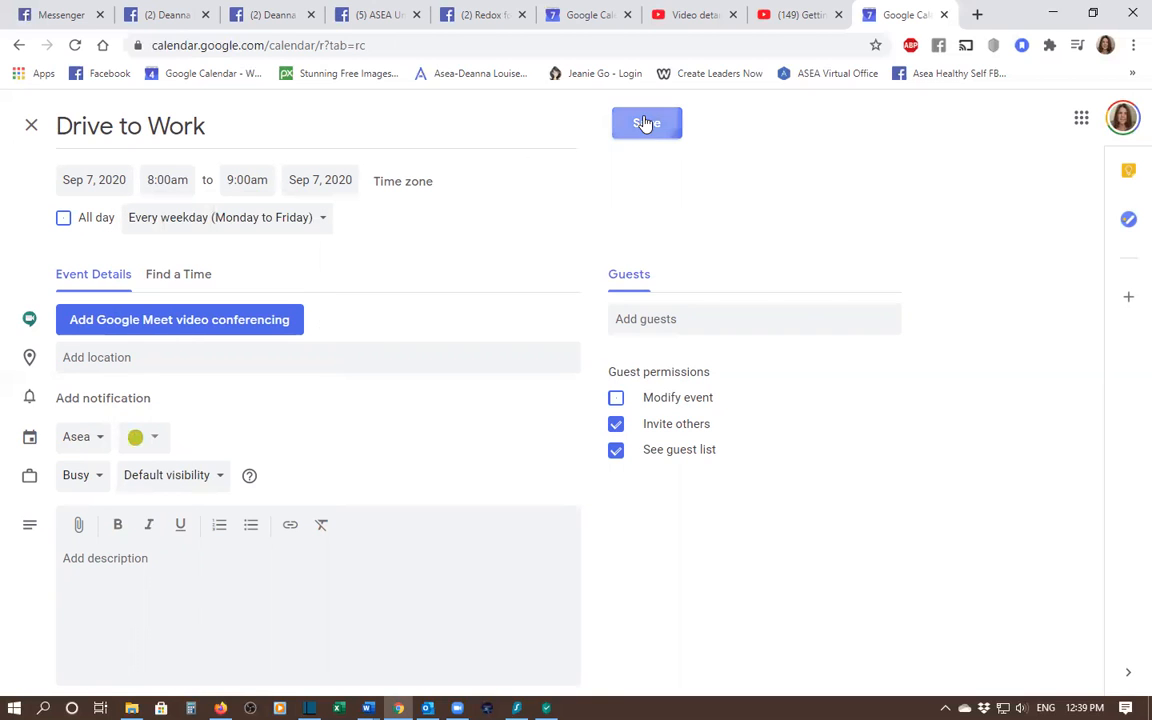
Edit the Monday Wake Up - Morning Routine event to repeat every weekday (Monday to Friday) and save the change.
click(450, 337)
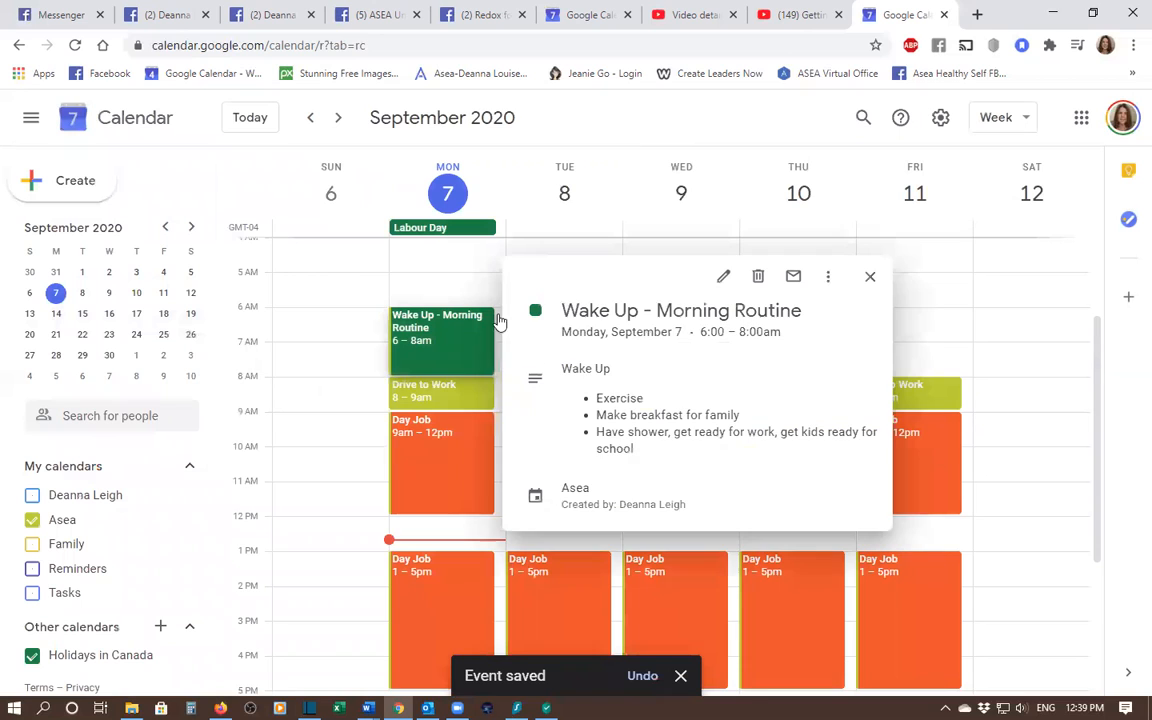
click(722, 280)
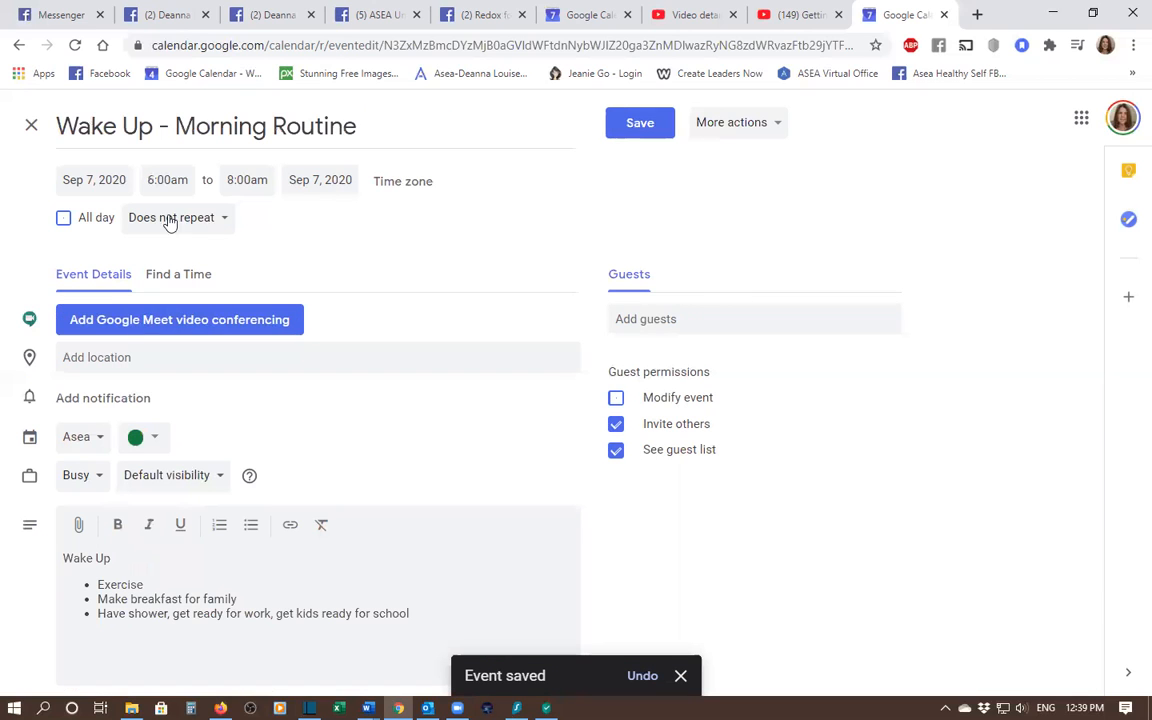
click(175, 220)
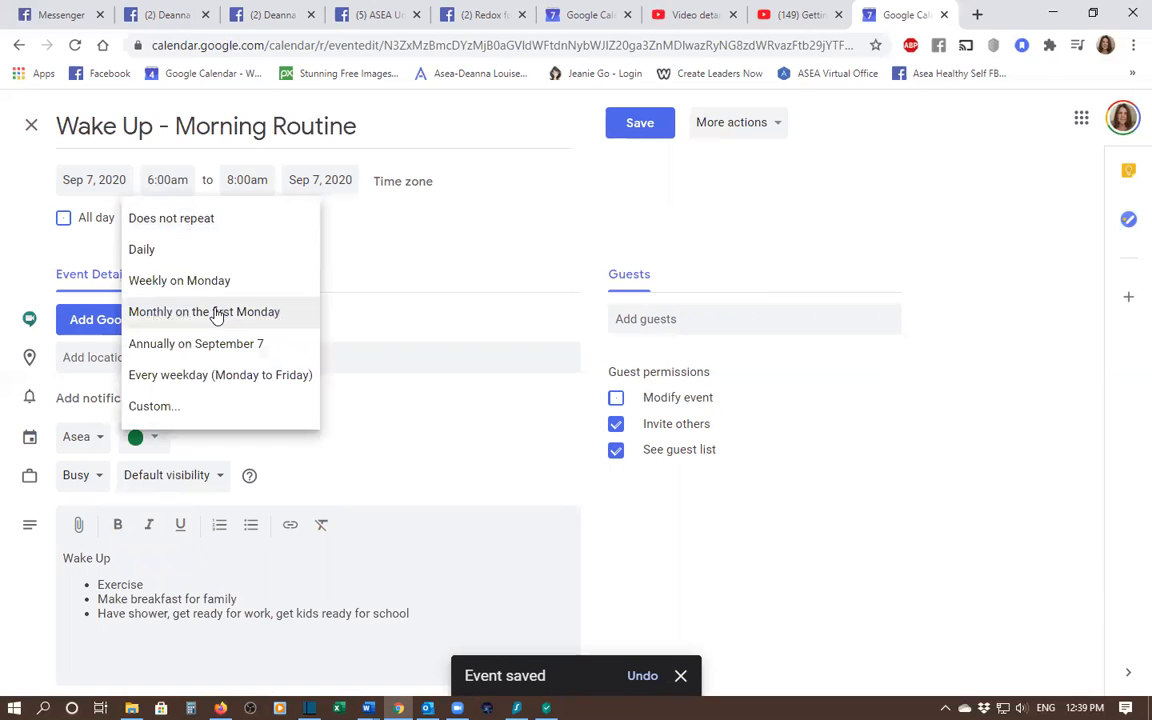
click(226, 377)
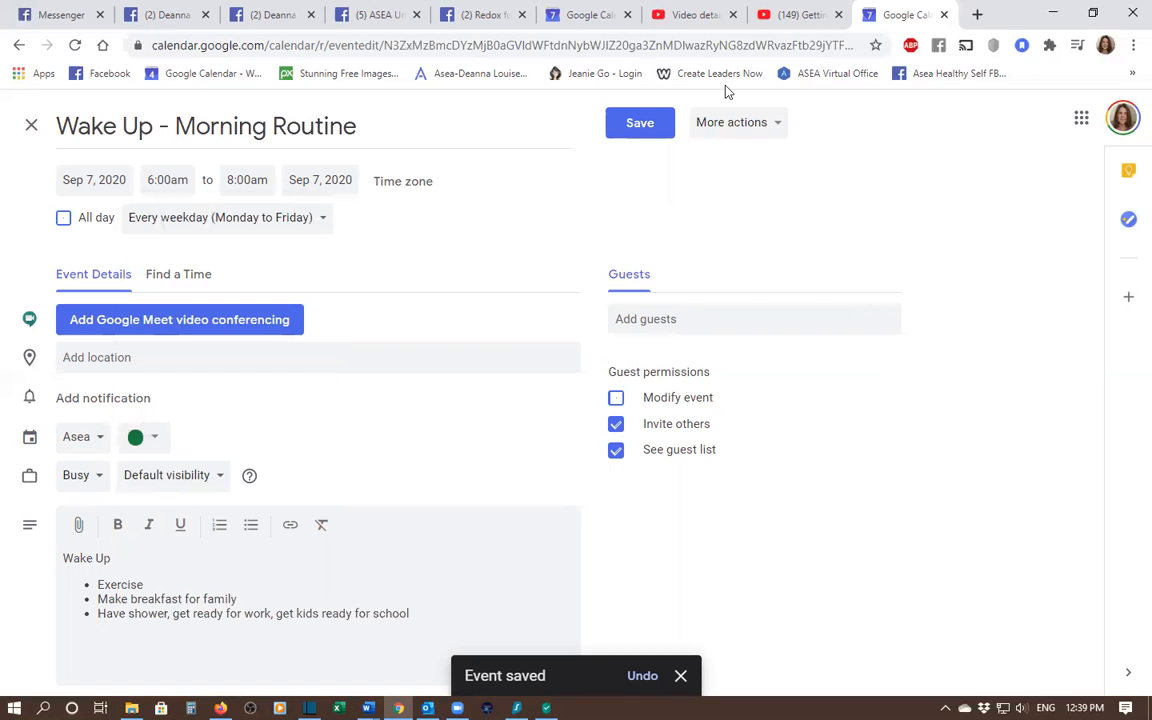
click(633, 128)
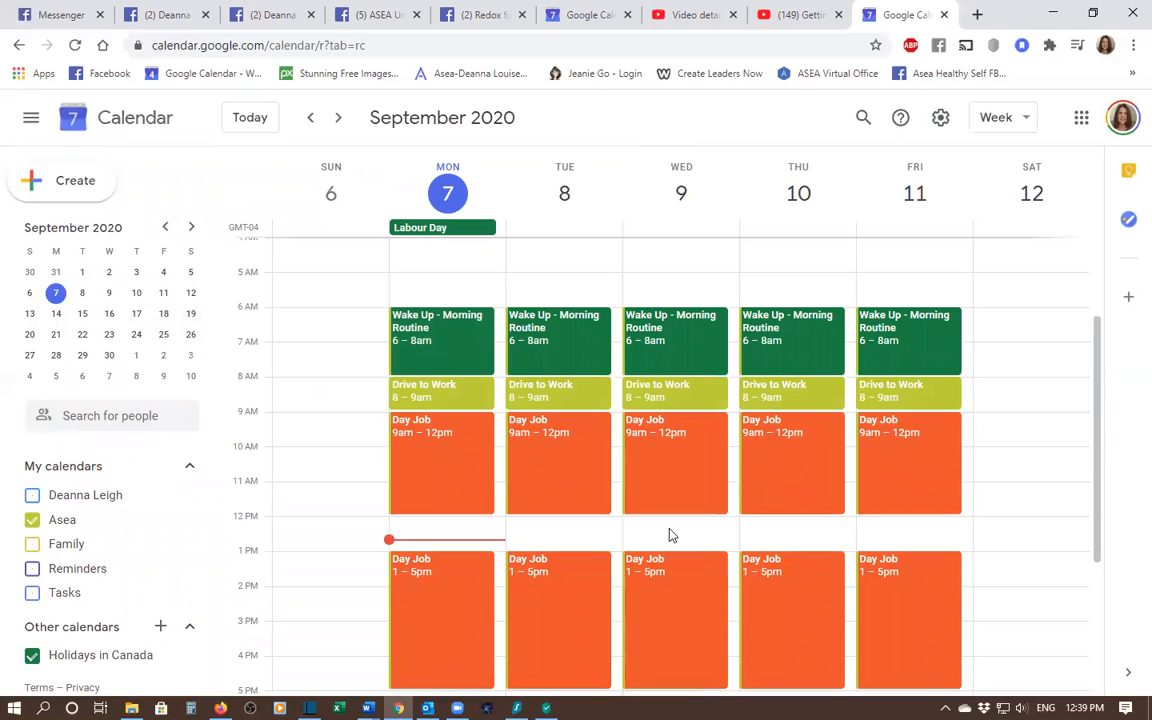
Start a "Lunch - Work on Business" event on Monday, September 7, from 12:00pm to 1:00pm, and open its full event details.
click(450, 530)
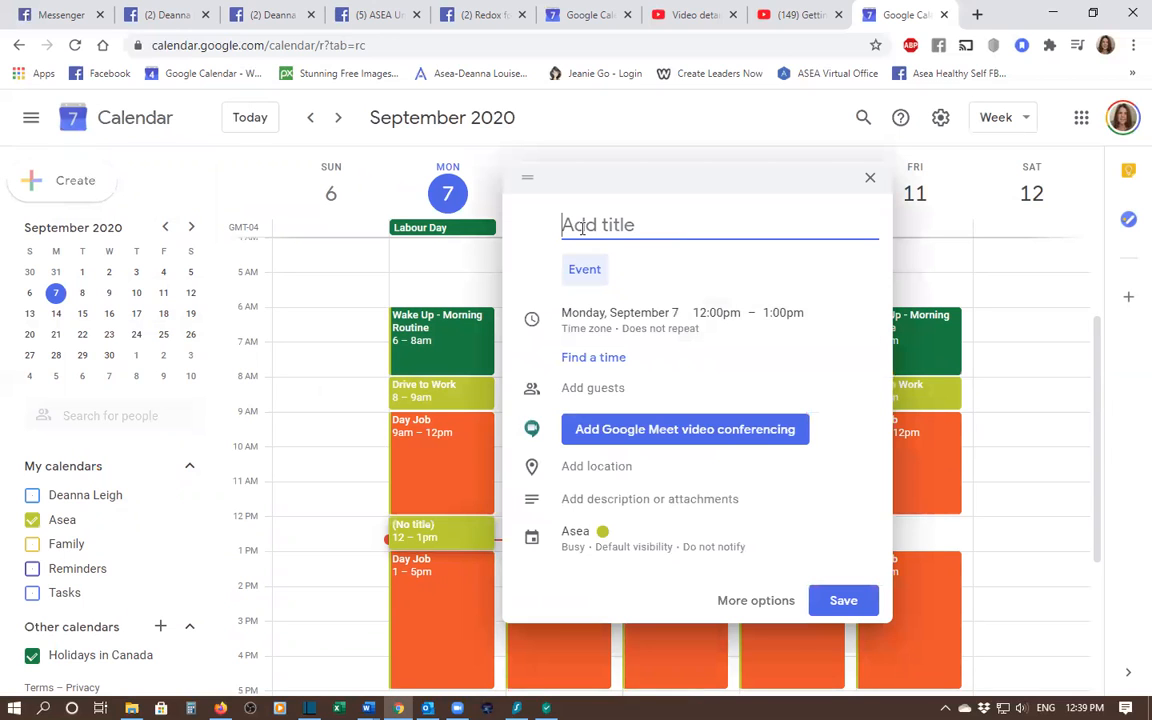
text(Luc)
key(BackSpace)
text(nch -)
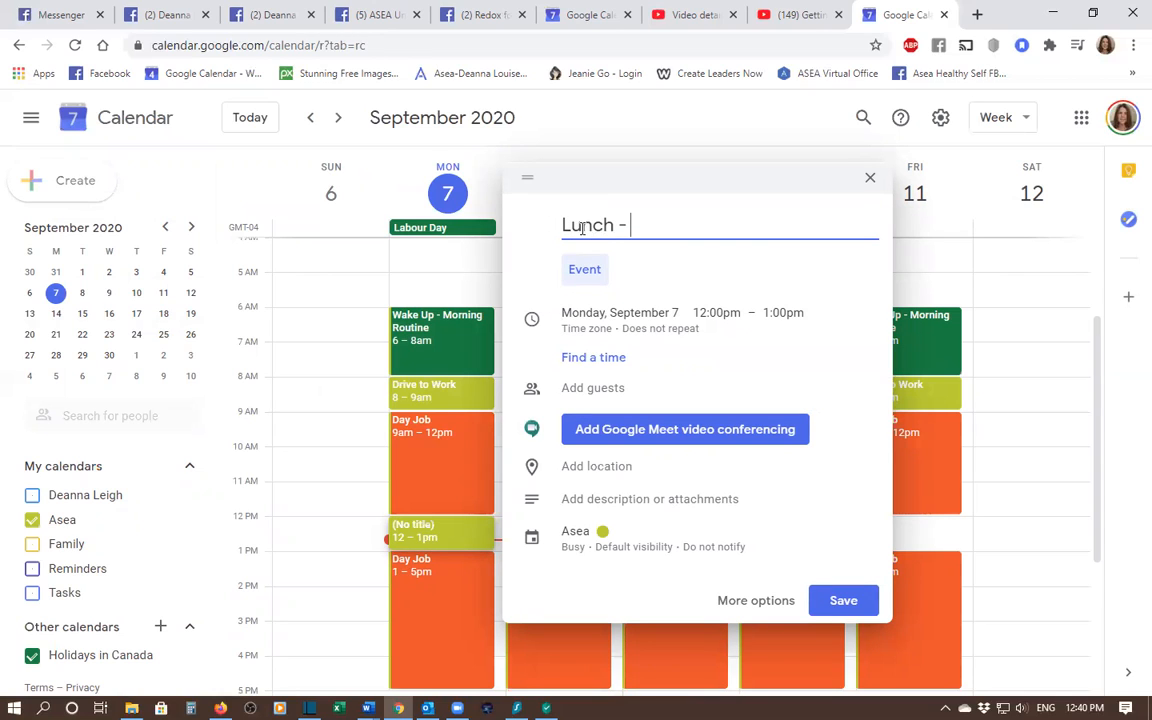
text( Work on Business)
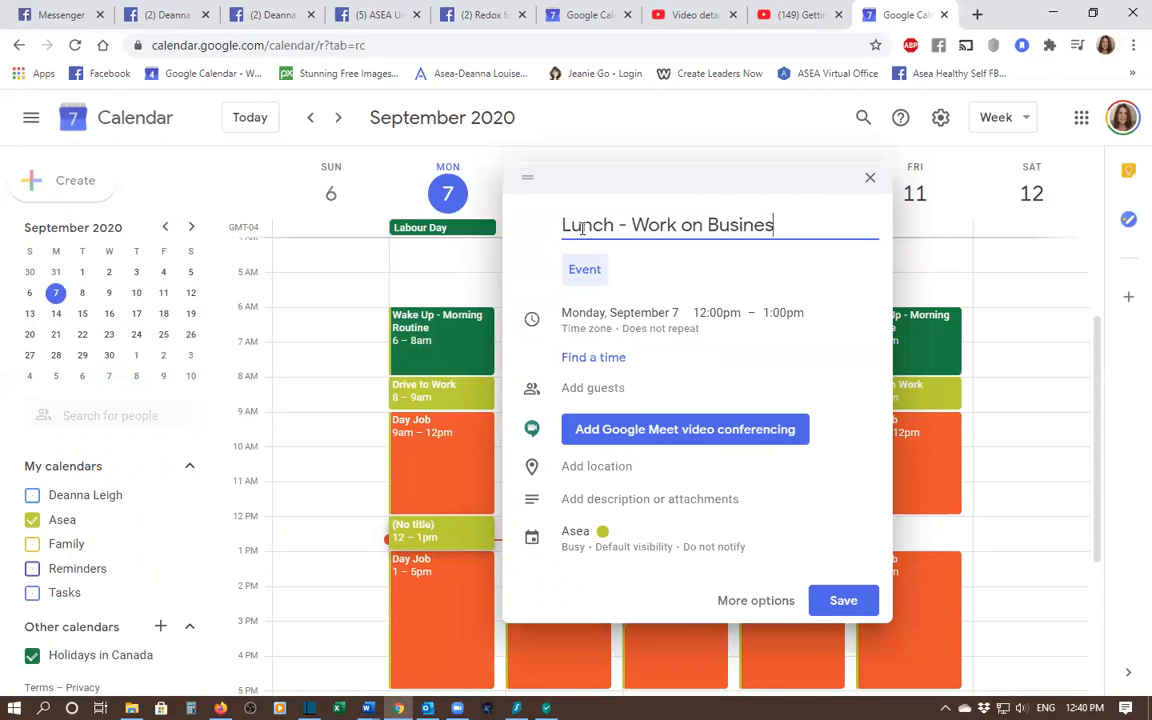
click(768, 603)
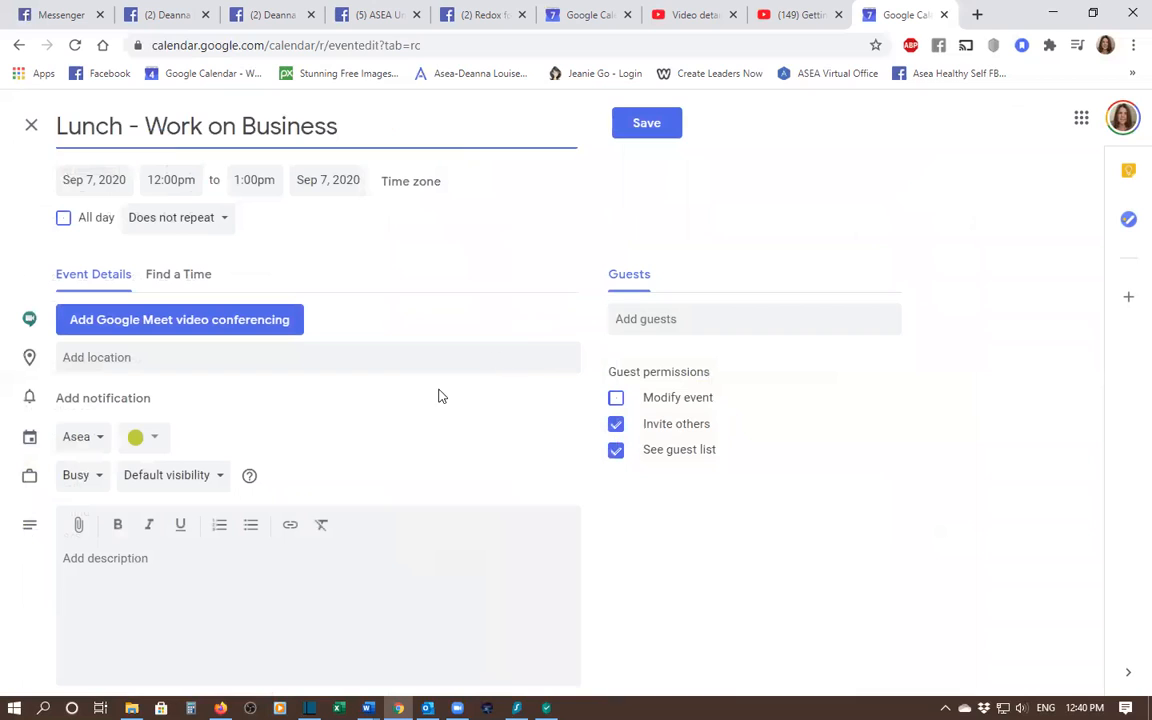
Colour the Lunch - Work on Business event Grape and start its description with "Work on Business" and a bullet "Make calls".
click(150, 437)
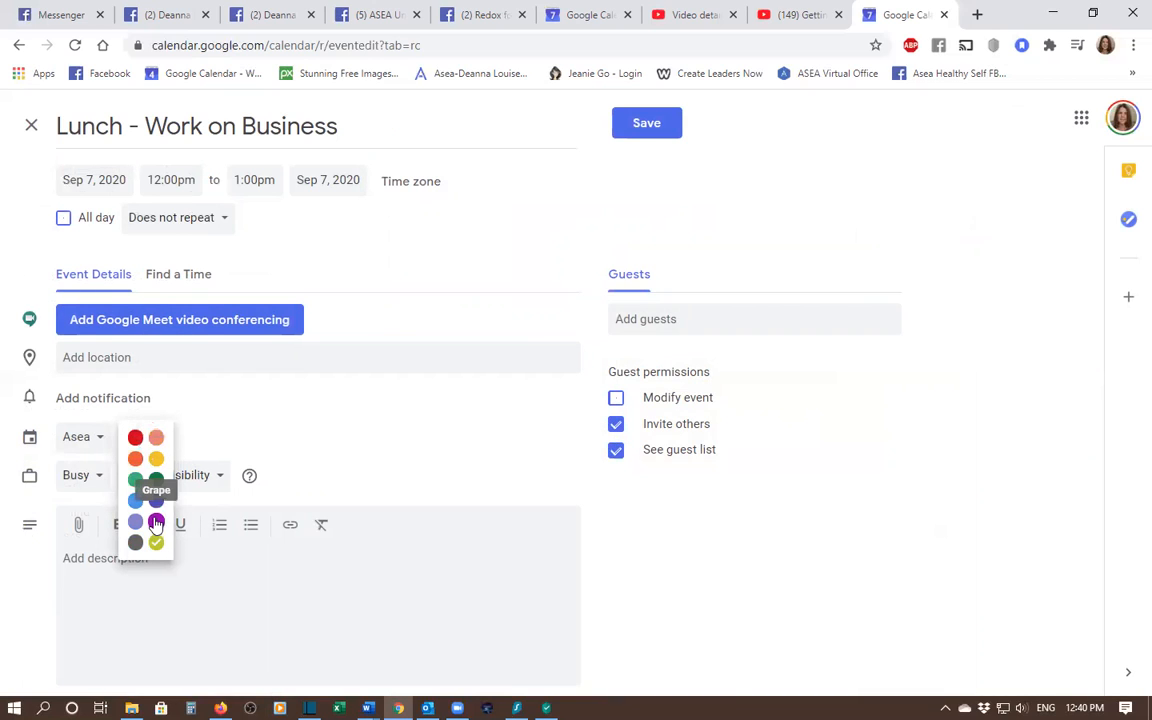
click(156, 522)
click(108, 556)
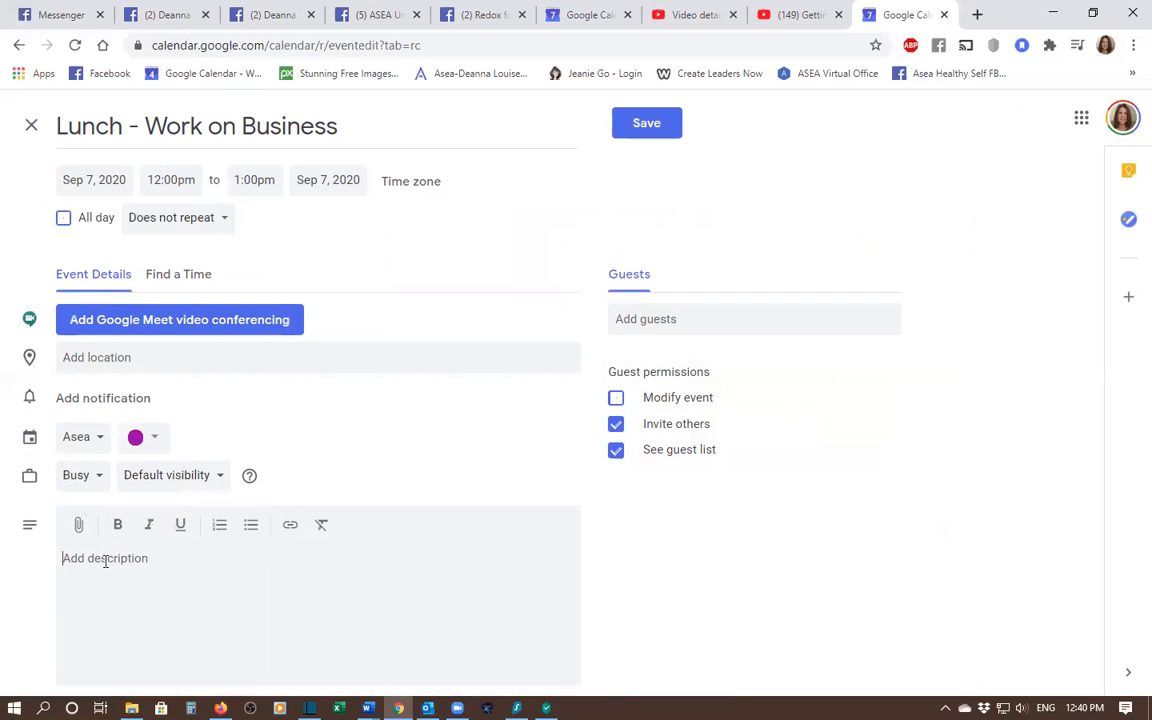
text(Work on Business)
key(Return)
click(251, 526)
text(Make calls)
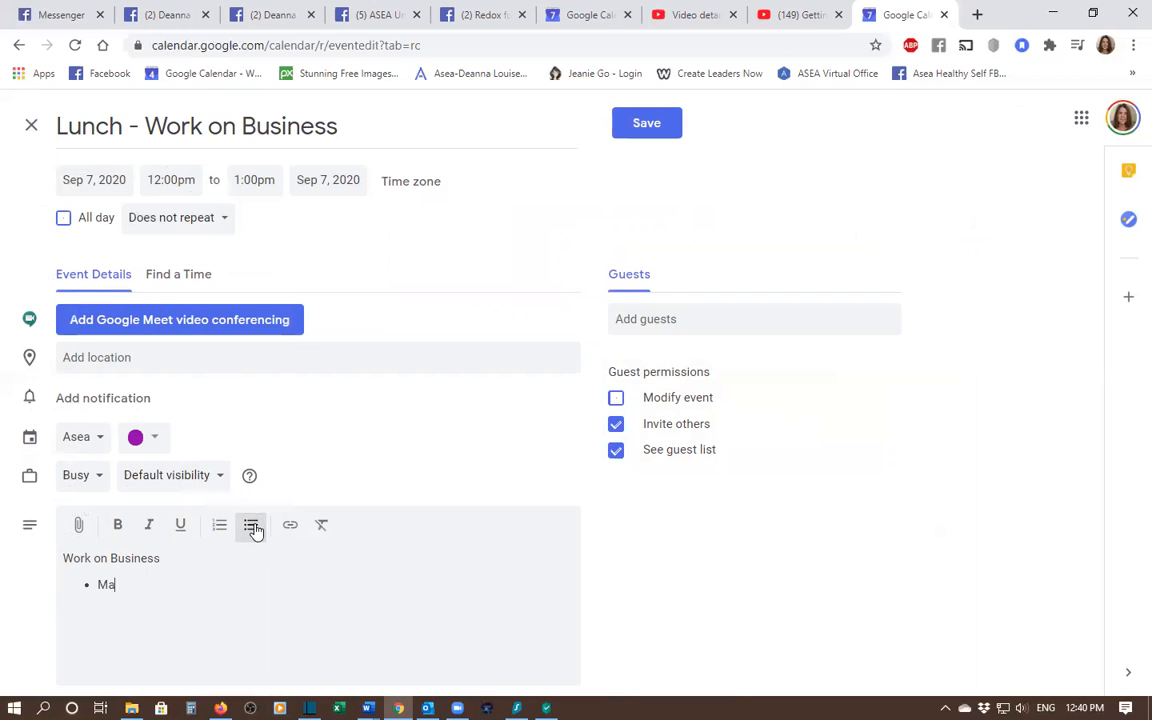
Add the bullets "Follow-up" and "Make a post on page" to the lunch event's description.
key(Return)
text(Follow-up)
key(Return)
text(Make a cpos)
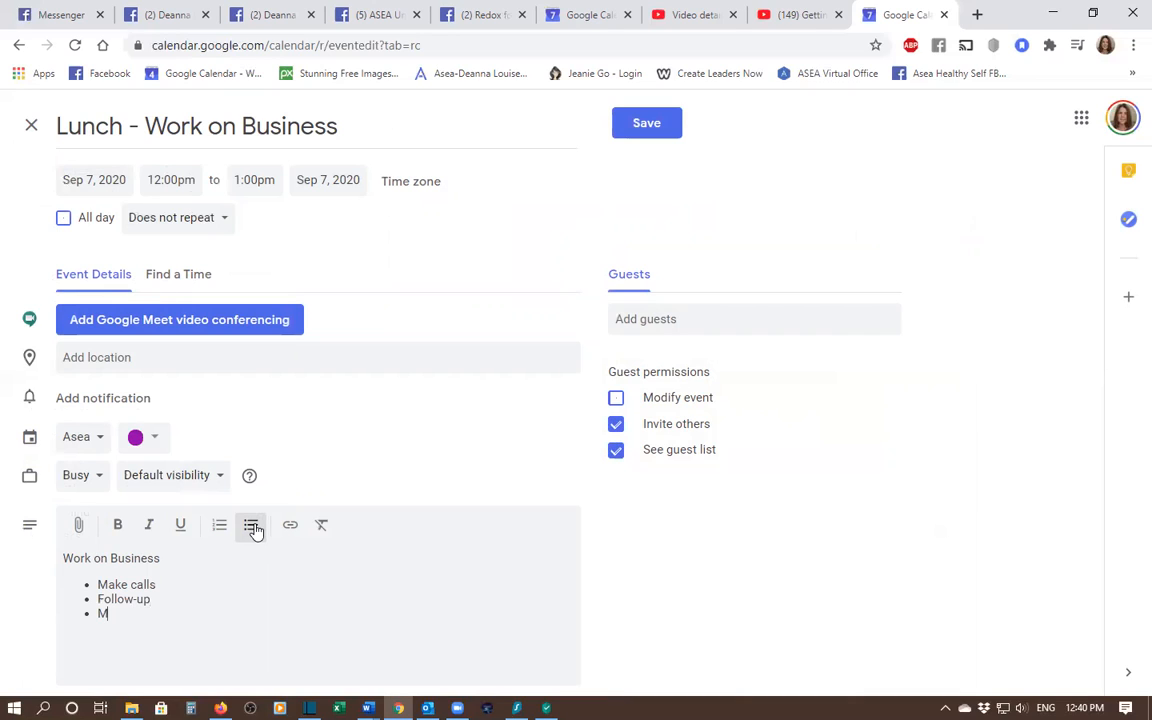
key(BackSpace)
key(BackSpace)
key(BackSpace)
key(BackSpace)
text(post on pag)
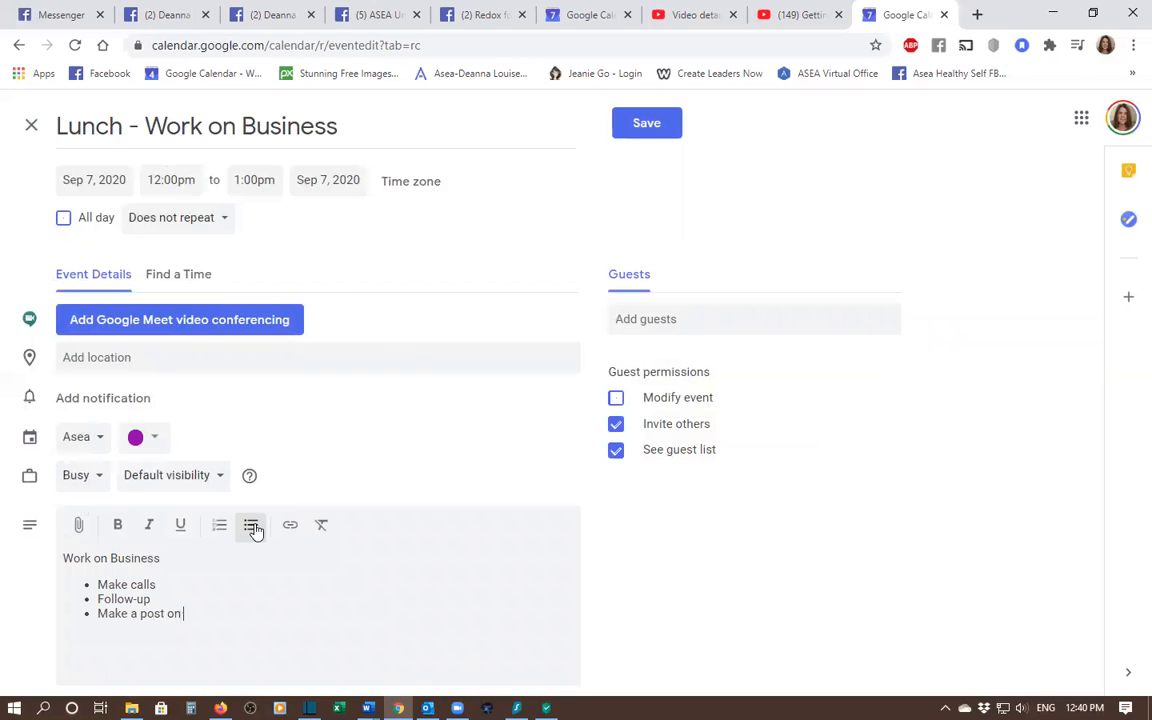
key(BackSpace)
key(BackSpace)
text(page)
Repeat the Lunch - Work on Business event every weekday (Monday to Friday) and save it.
click(224, 220)
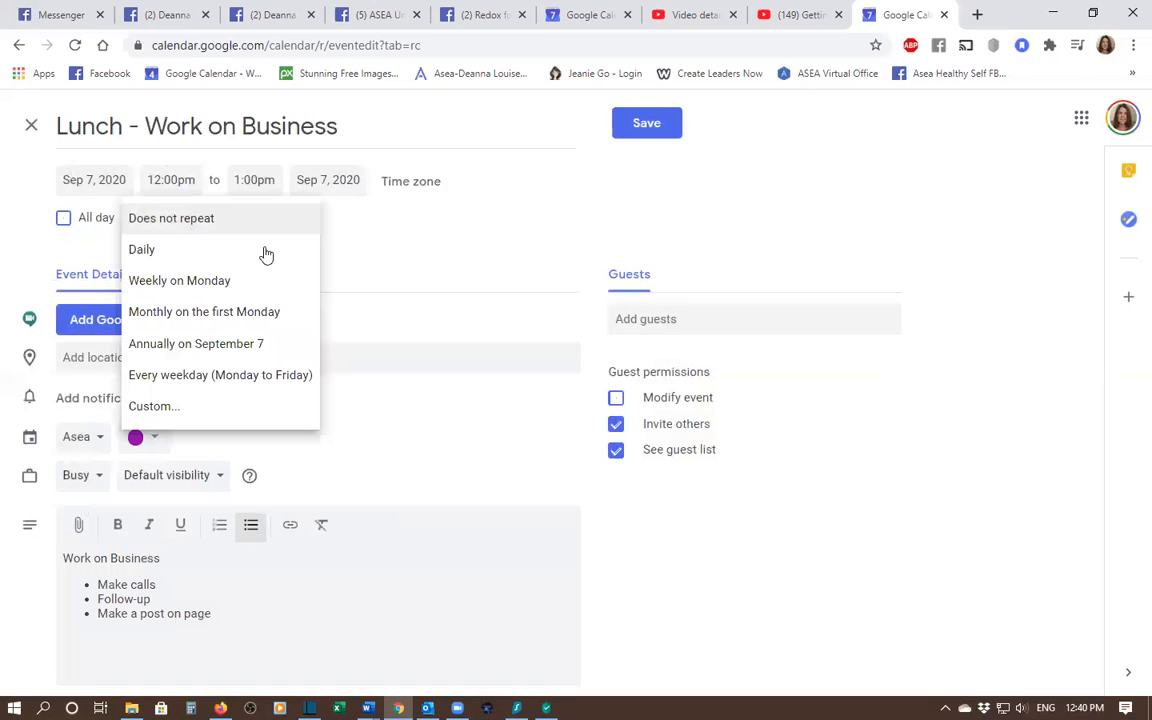
click(200, 374)
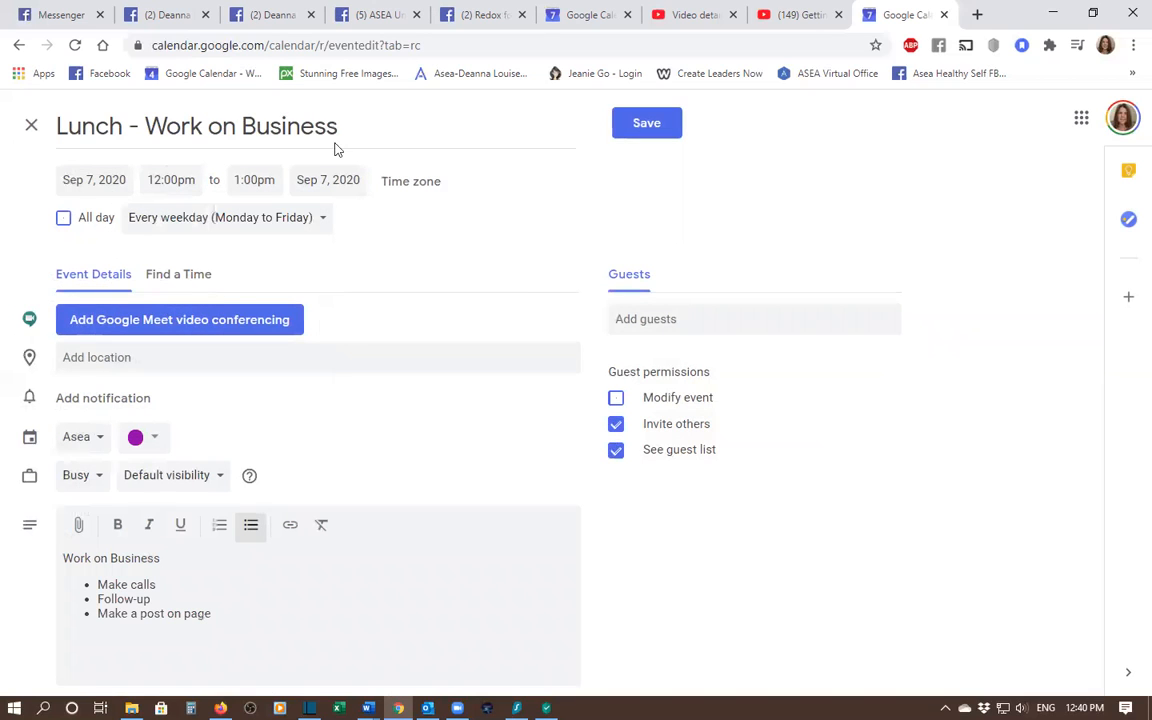
click(647, 134)
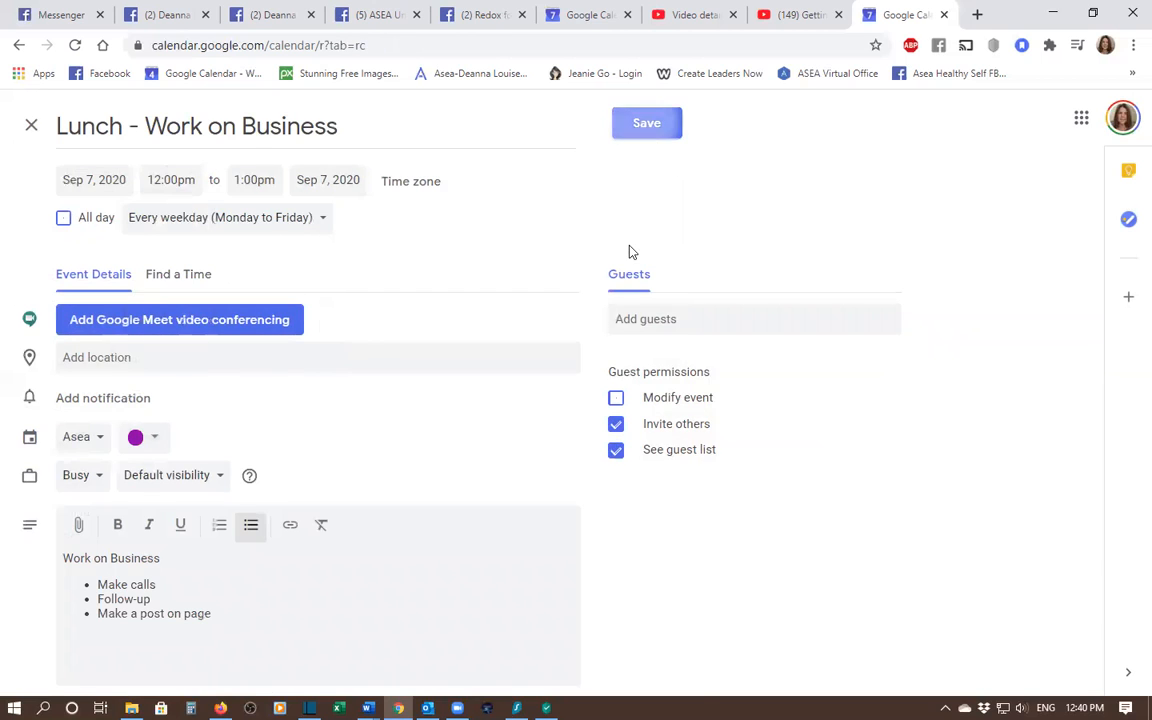
scroll(516, 398, down, 3)
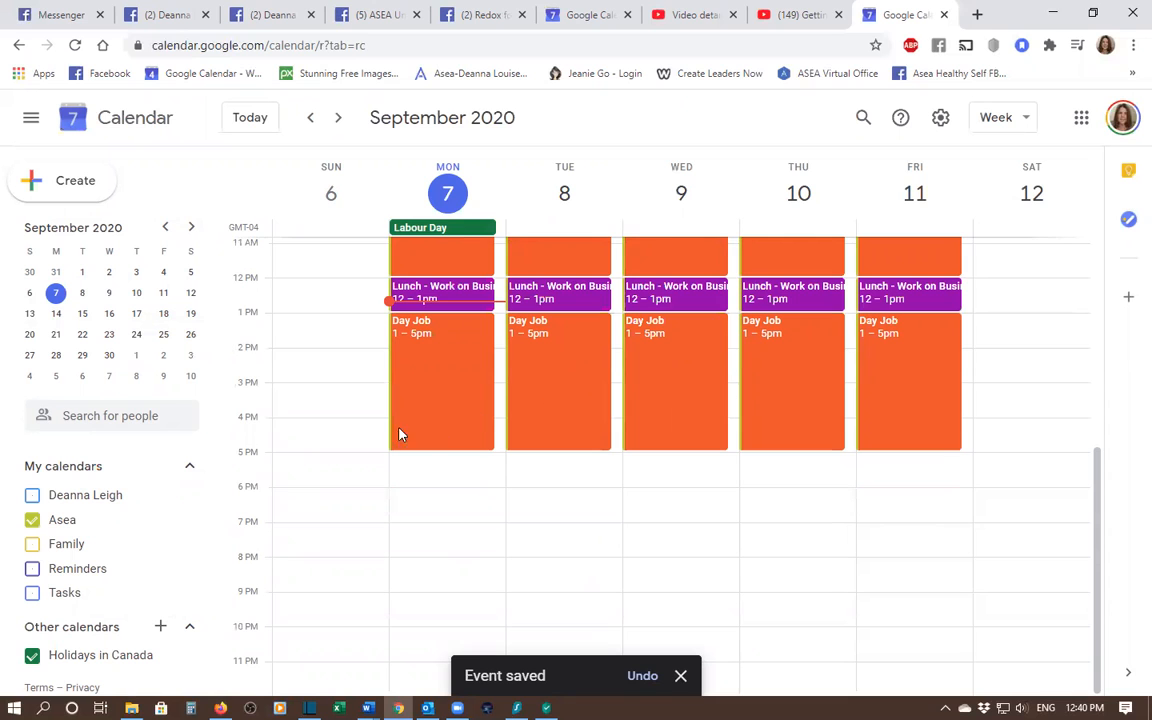
scroll(468, 480, up, 3)
scroll(468, 480, up, 3)
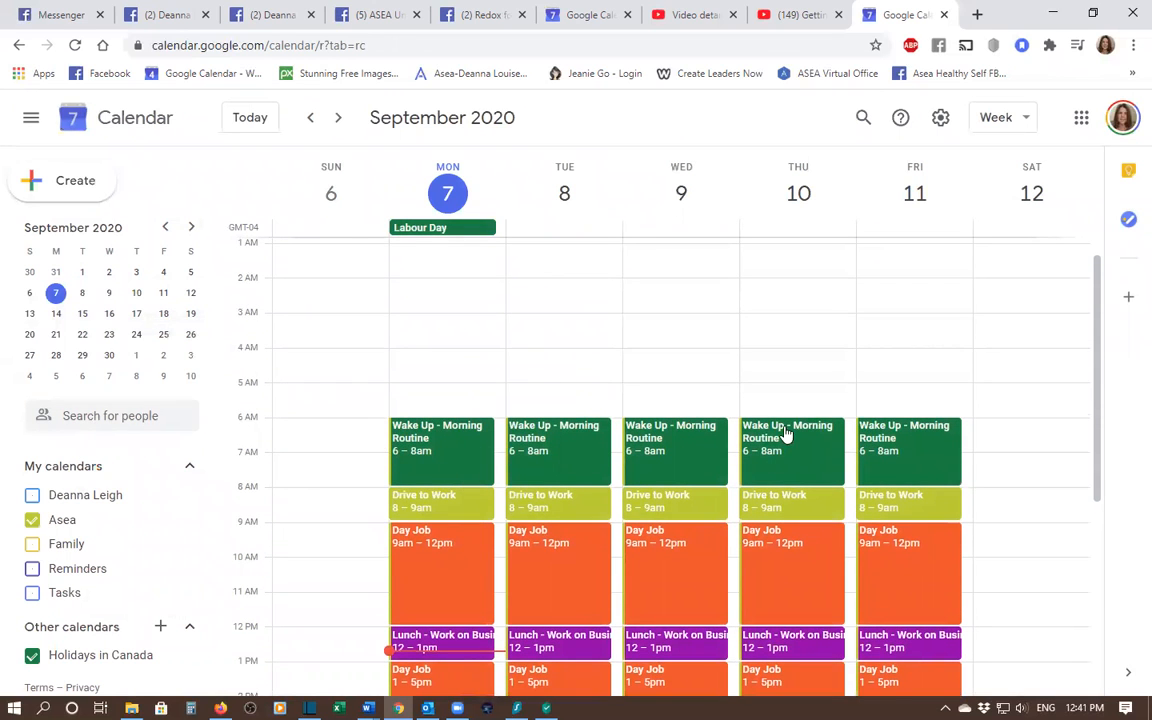
scroll(540, 532, down, 5)
scroll(538, 526, down, 1)
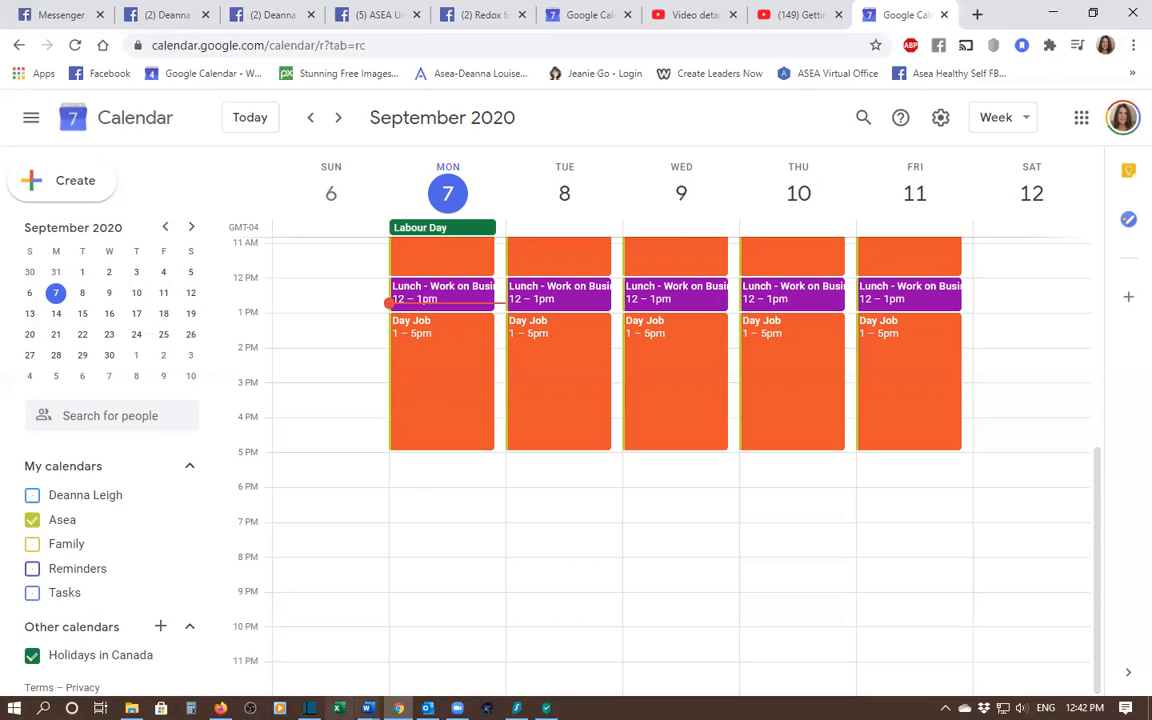
Switch to the Word document "Updated Private Live Receptions-Training Zooms" and examine the days, times and topics of the live receptions.
mouse_move(368, 708)
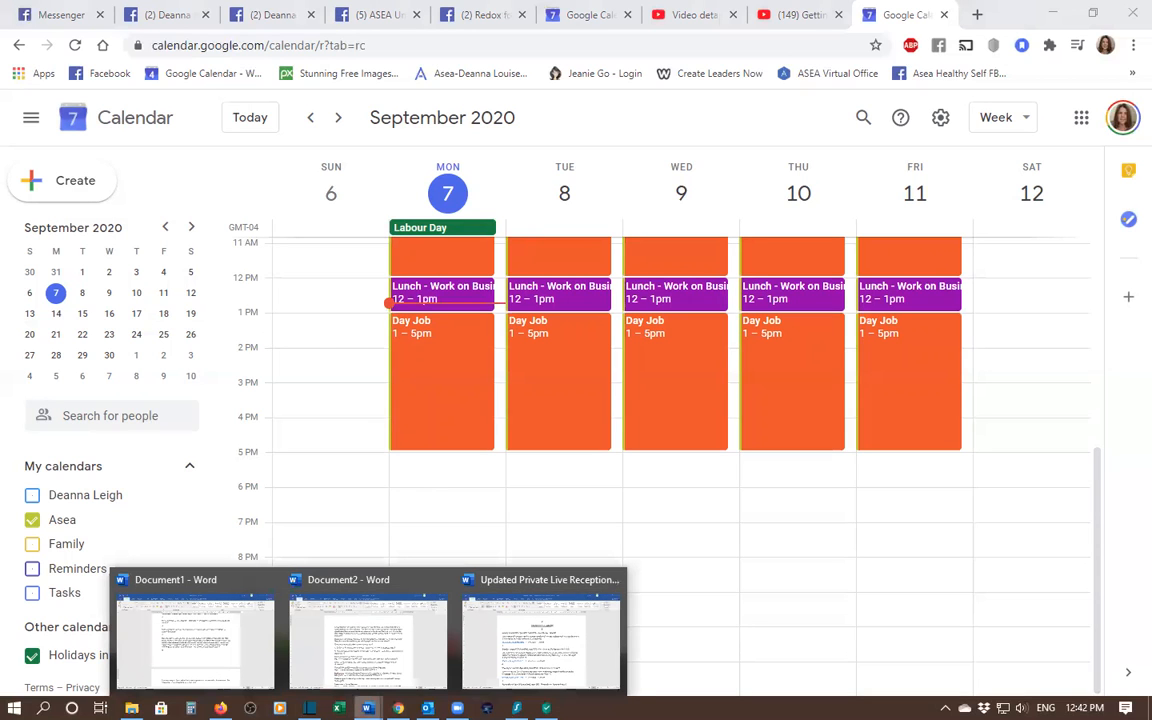
click(562, 646)
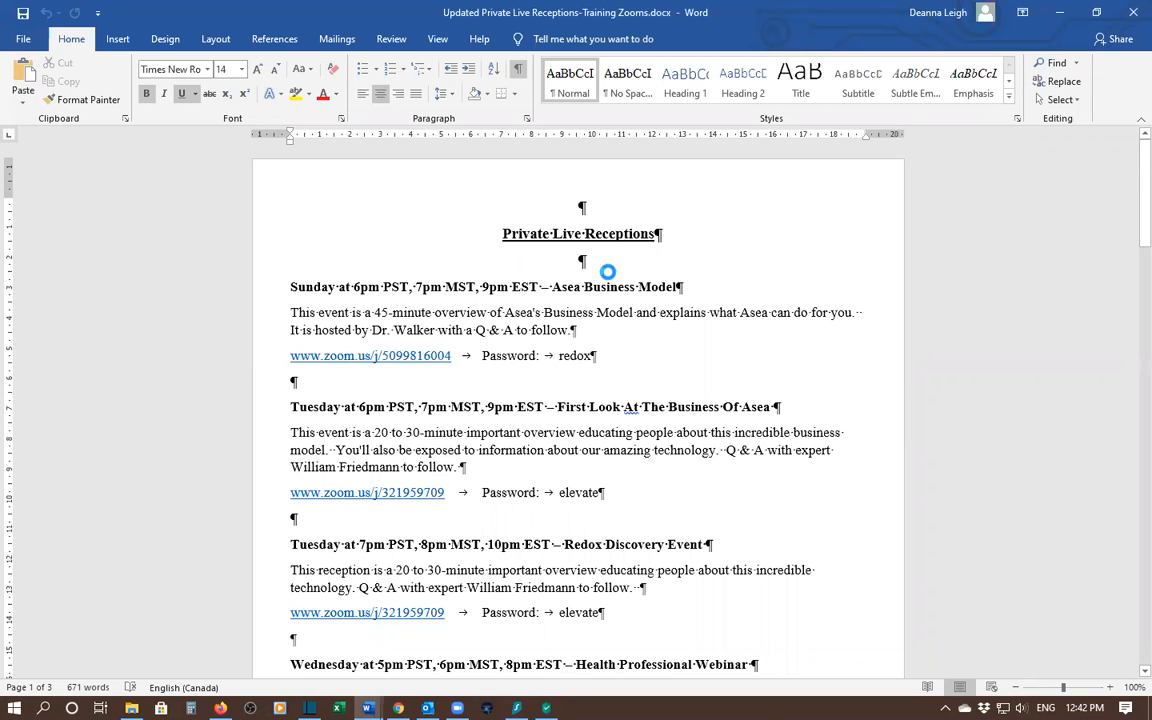
scroll(649, 447, down, 5)
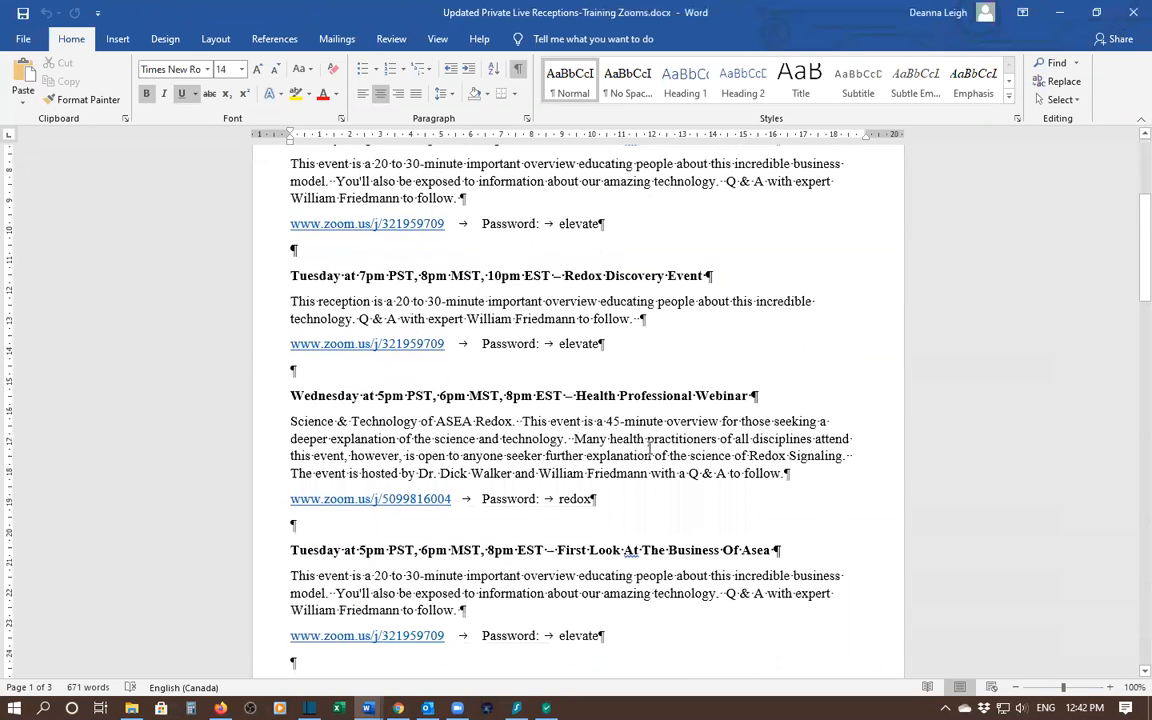
scroll(649, 447, down, 2)
scroll(649, 447, down, 1)
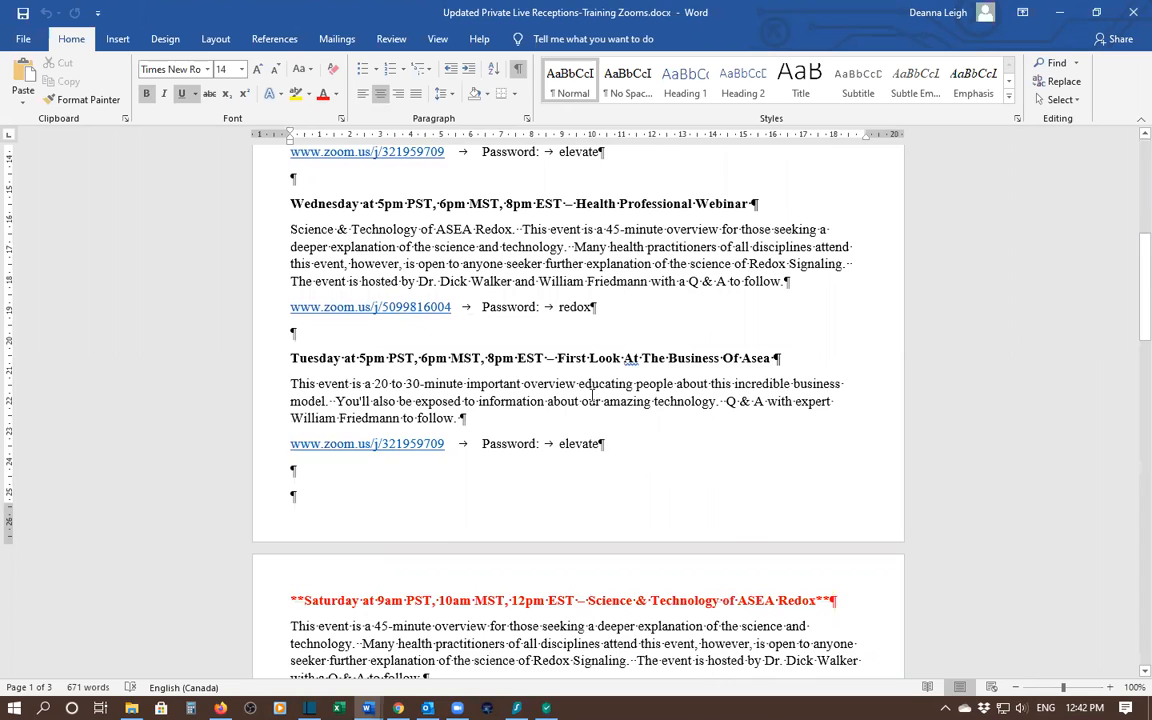
scroll(593, 395, up, 5)
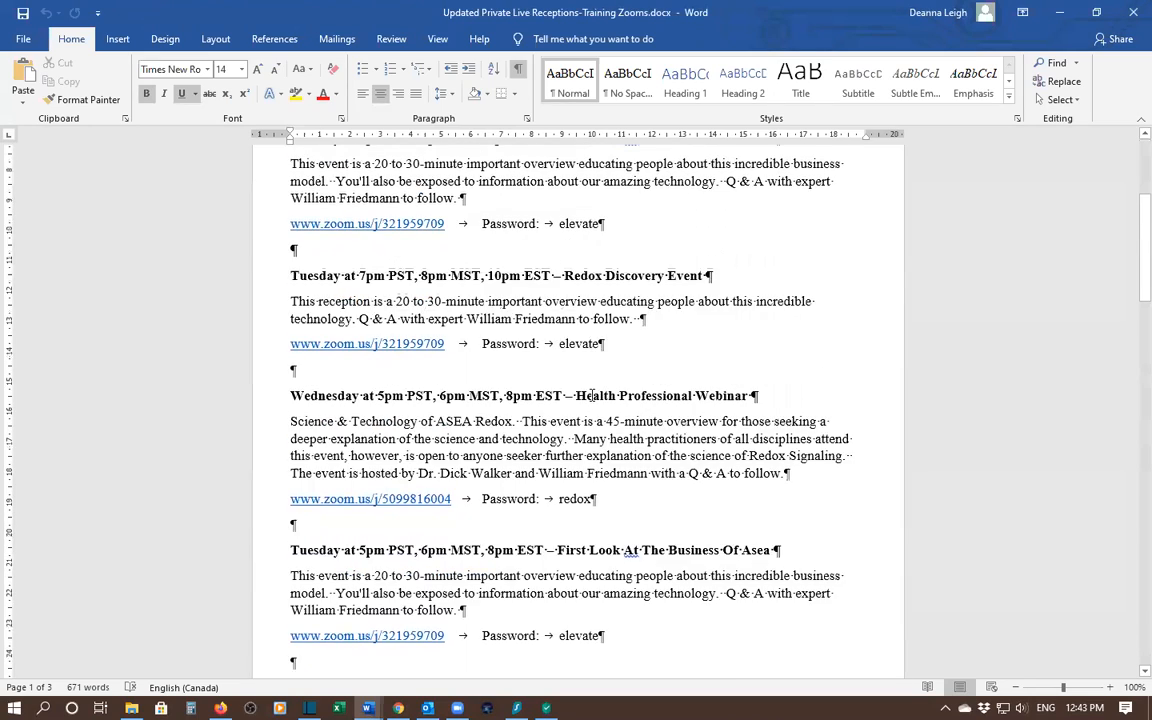
scroll(593, 395, up, 3)
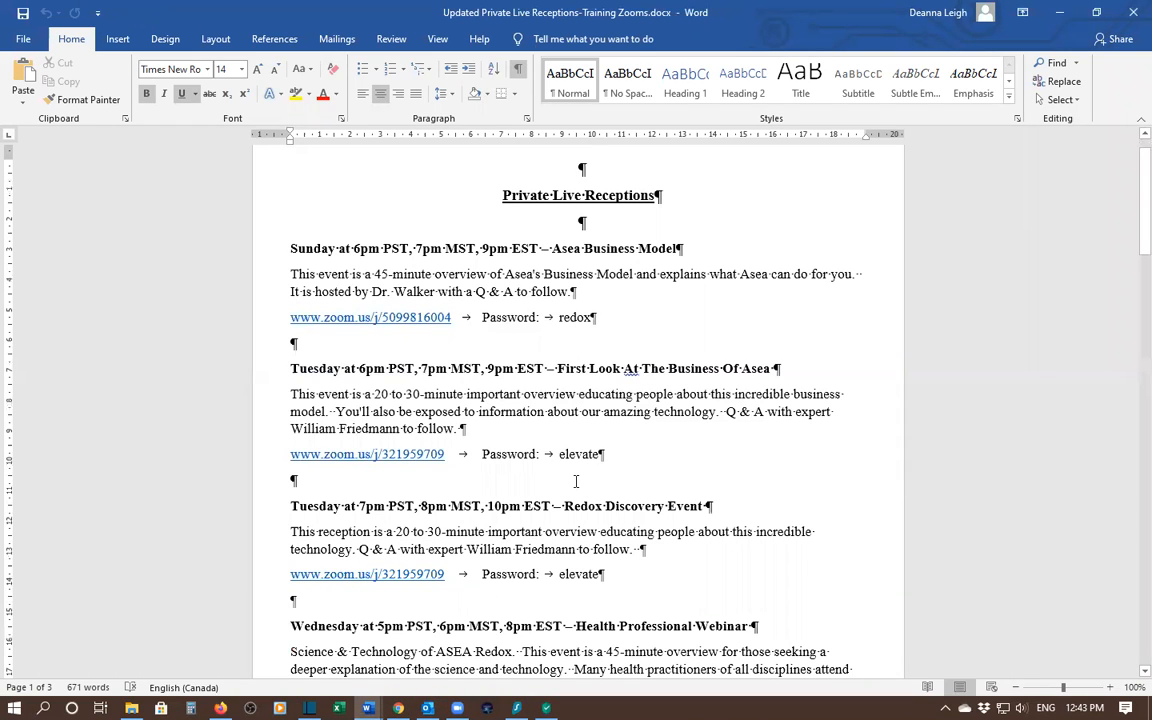
mouse_move(398, 708)
click(386, 610)
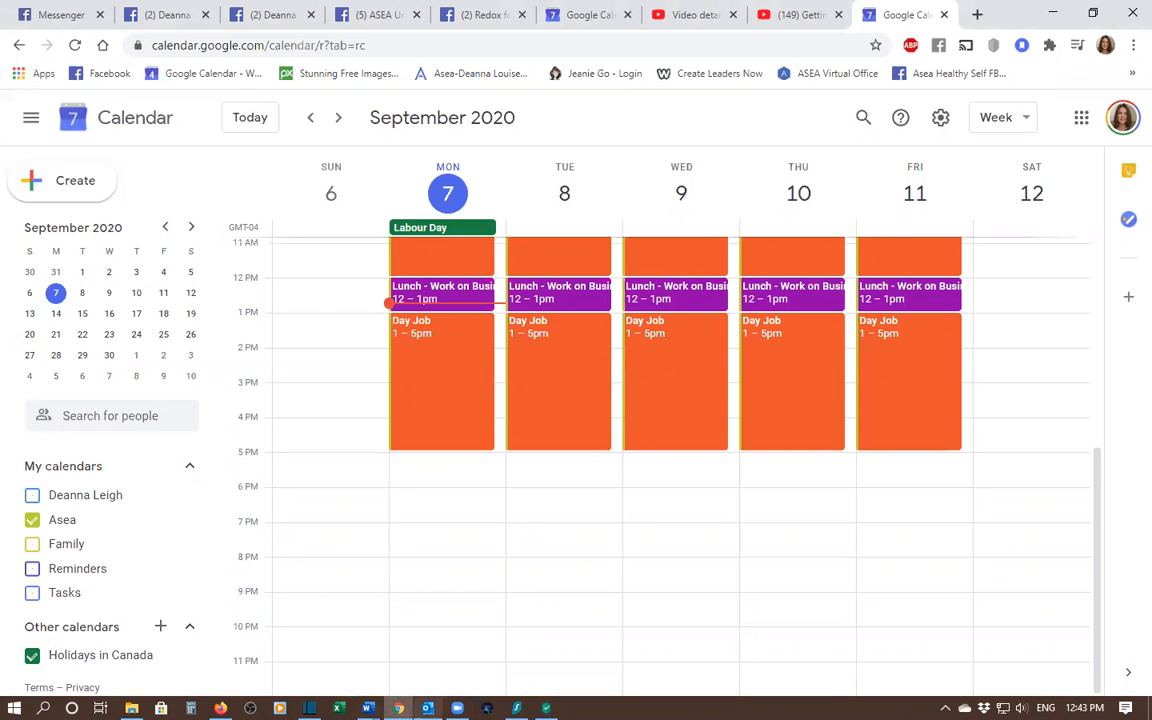
mouse_move(427, 708)
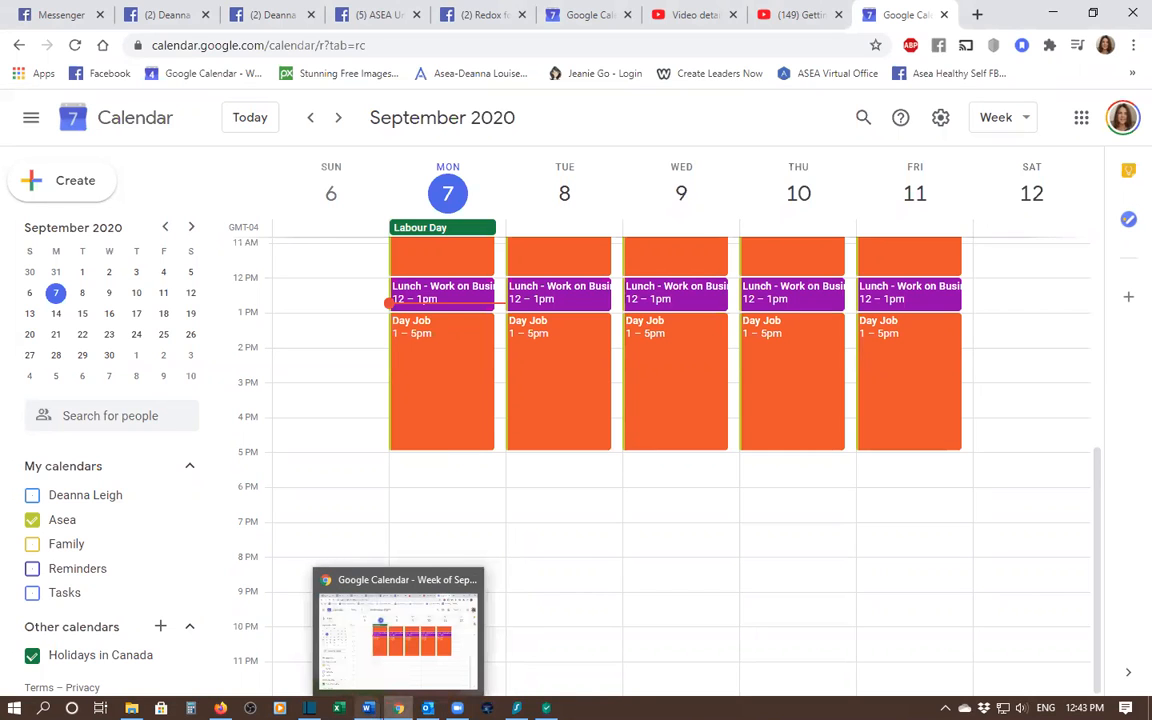
click(512, 643)
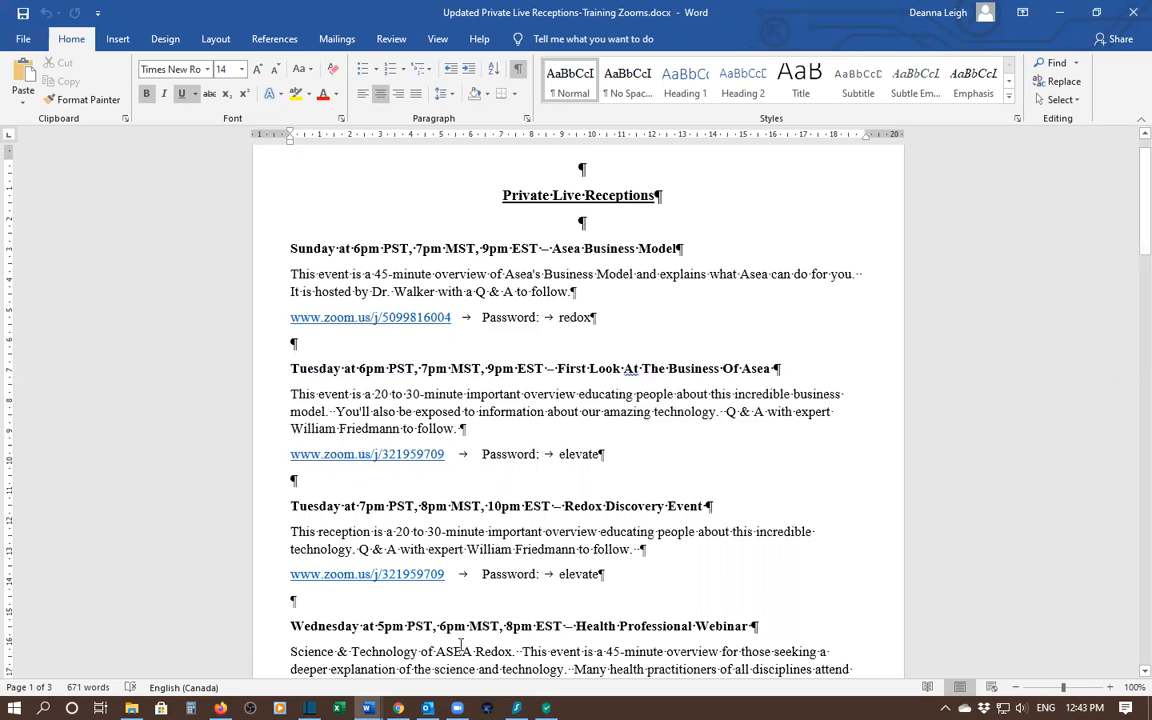
Start a Google Calendar event on Sunday, September 6, from 9:00pm to 10:00pm, titled "Asea Business Model" as copied from the Word document.
key(alt+Tab)
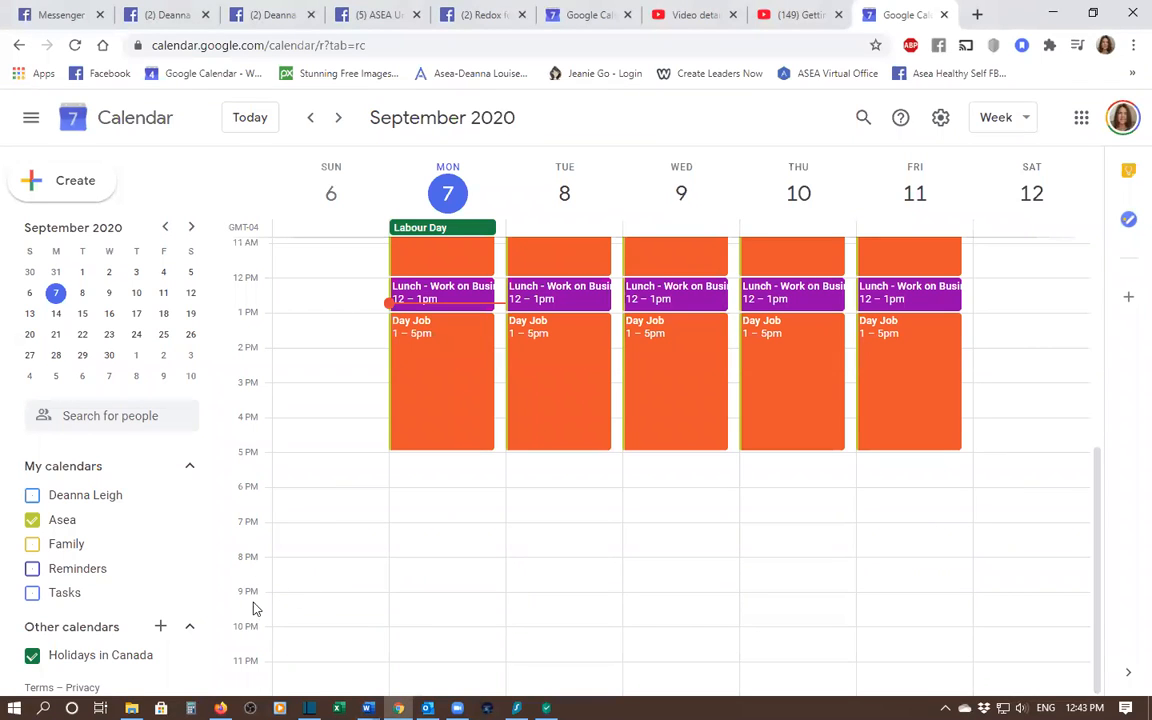
click(301, 607)
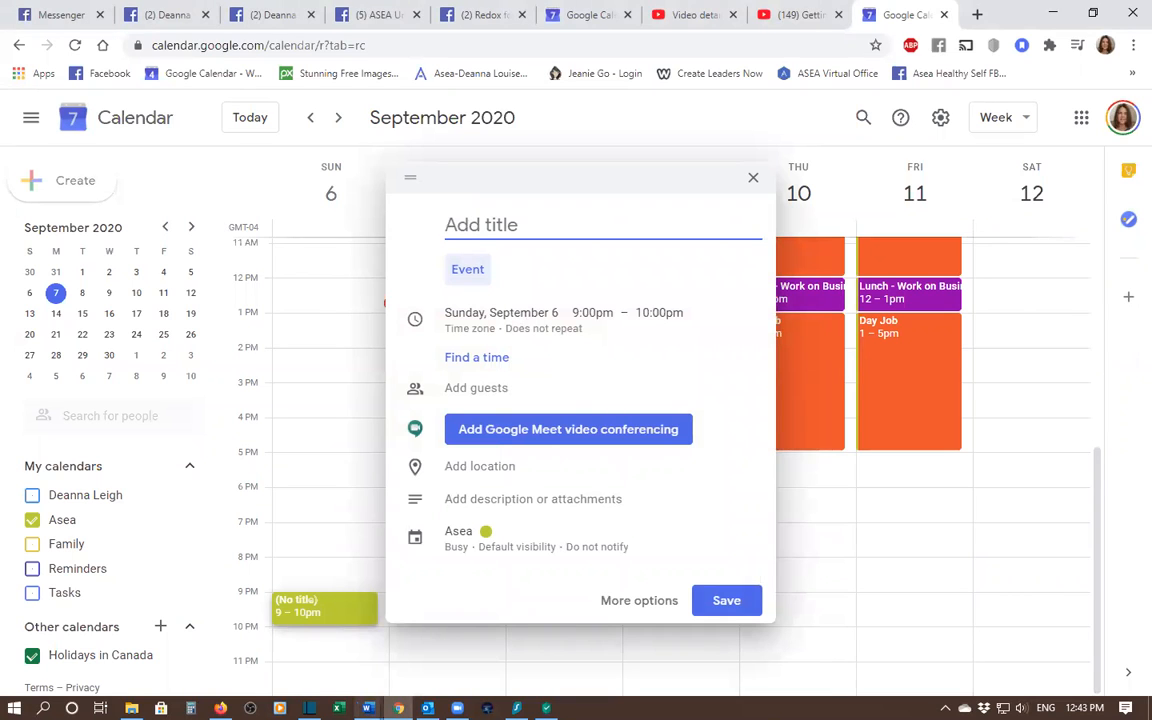
mouse_move(368, 708)
click(515, 585)
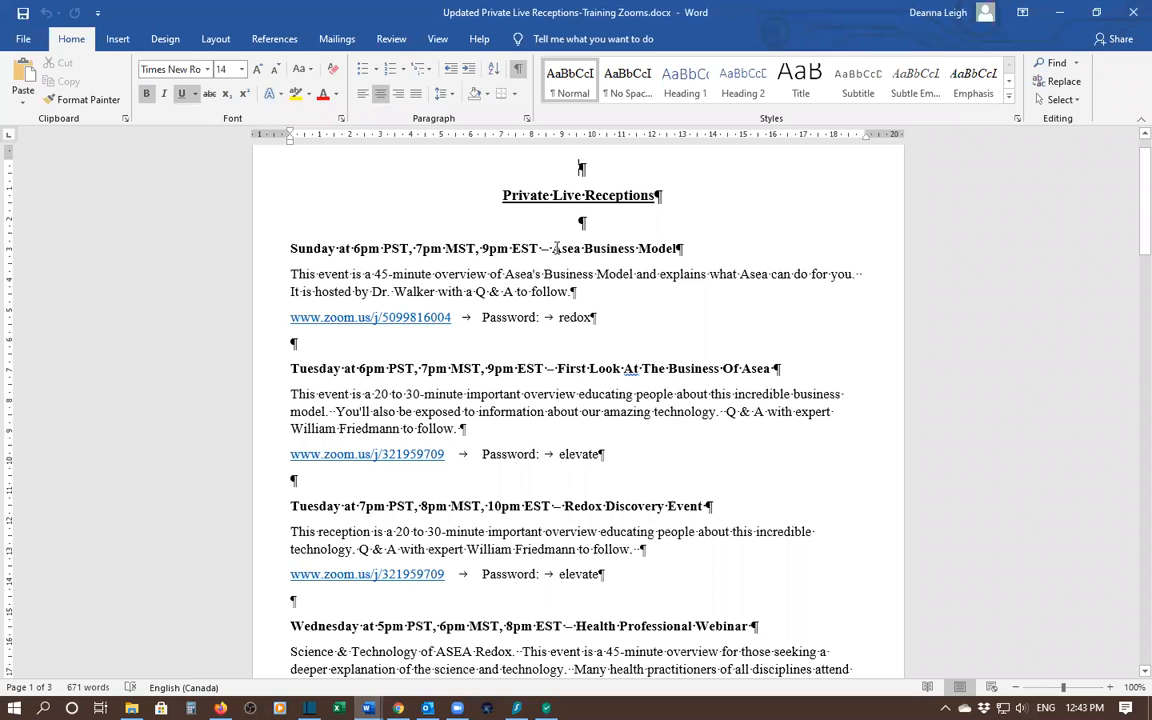
drag(553, 248, 677, 249)
key(ctrl+c)
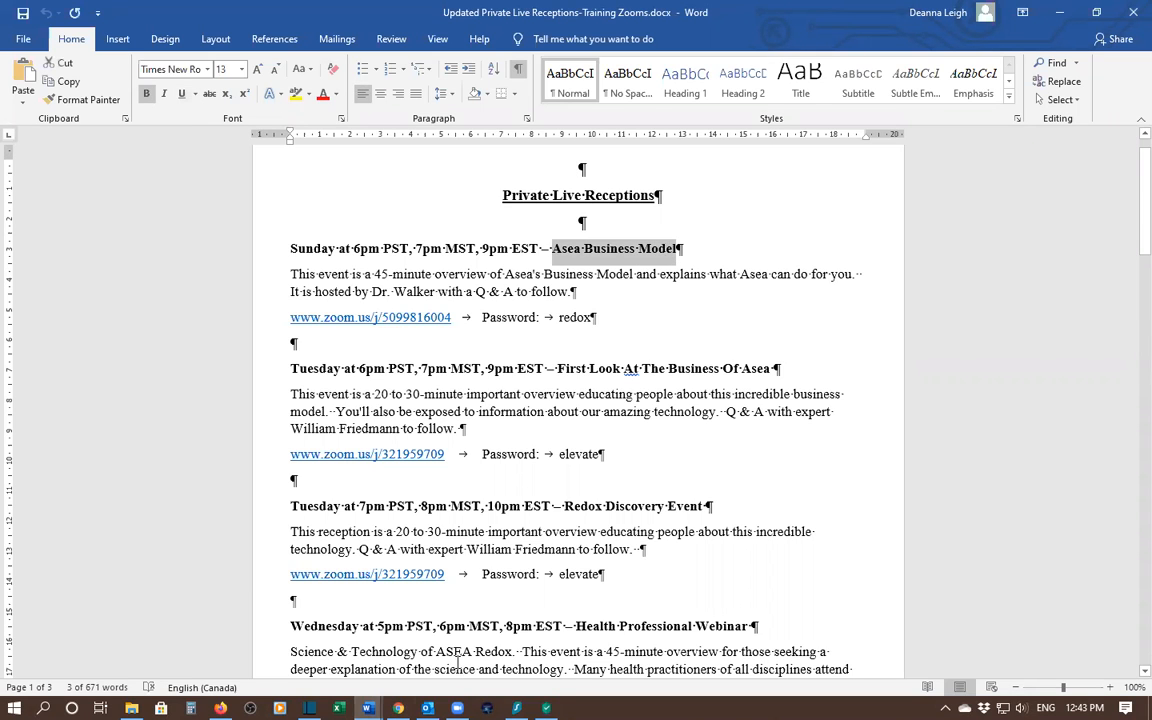
key(alt+Tab)
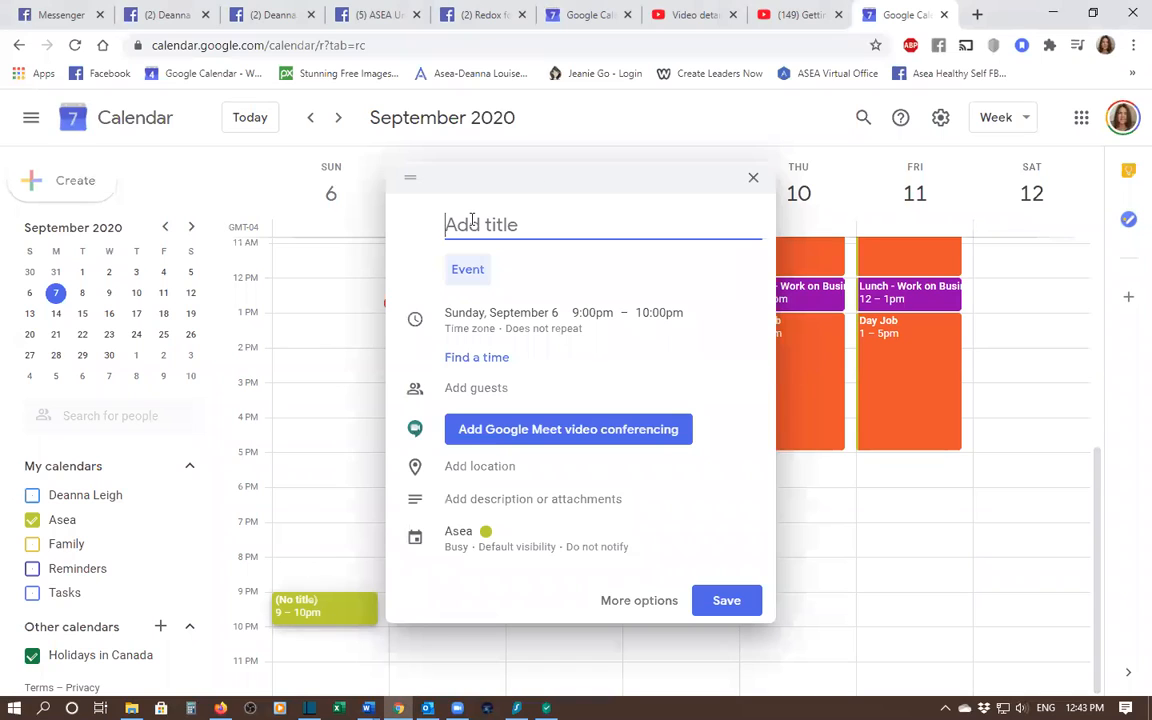
key(ctrl+v)
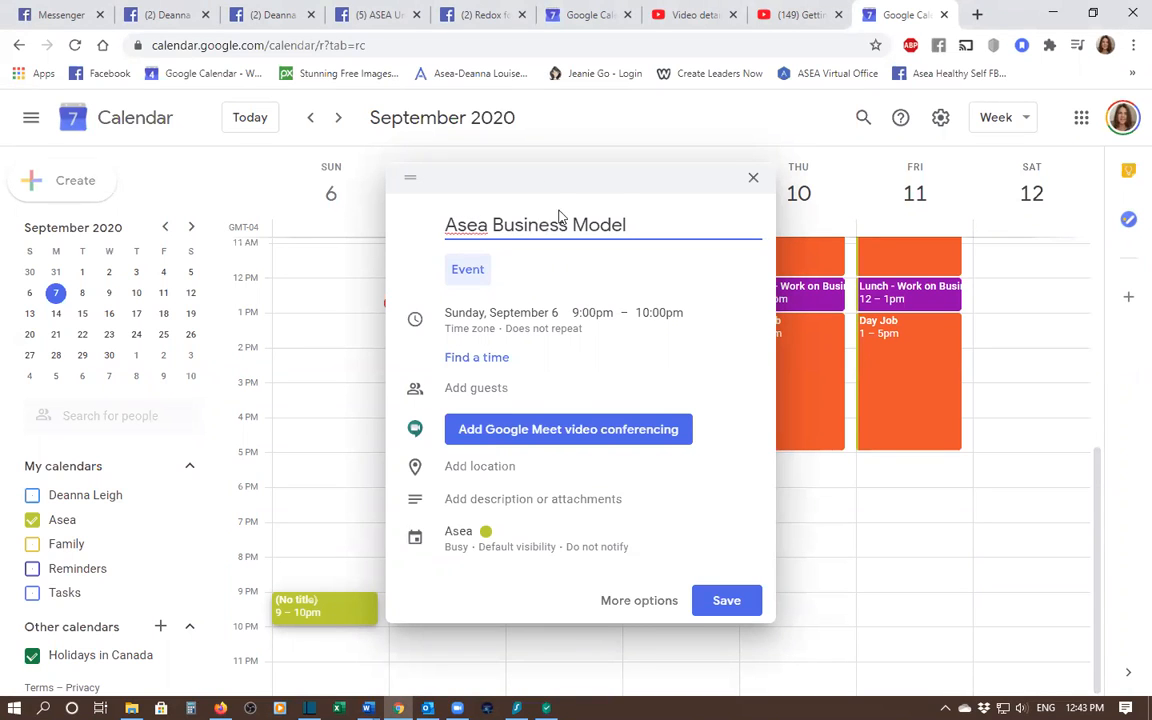
right_click(643, 221)
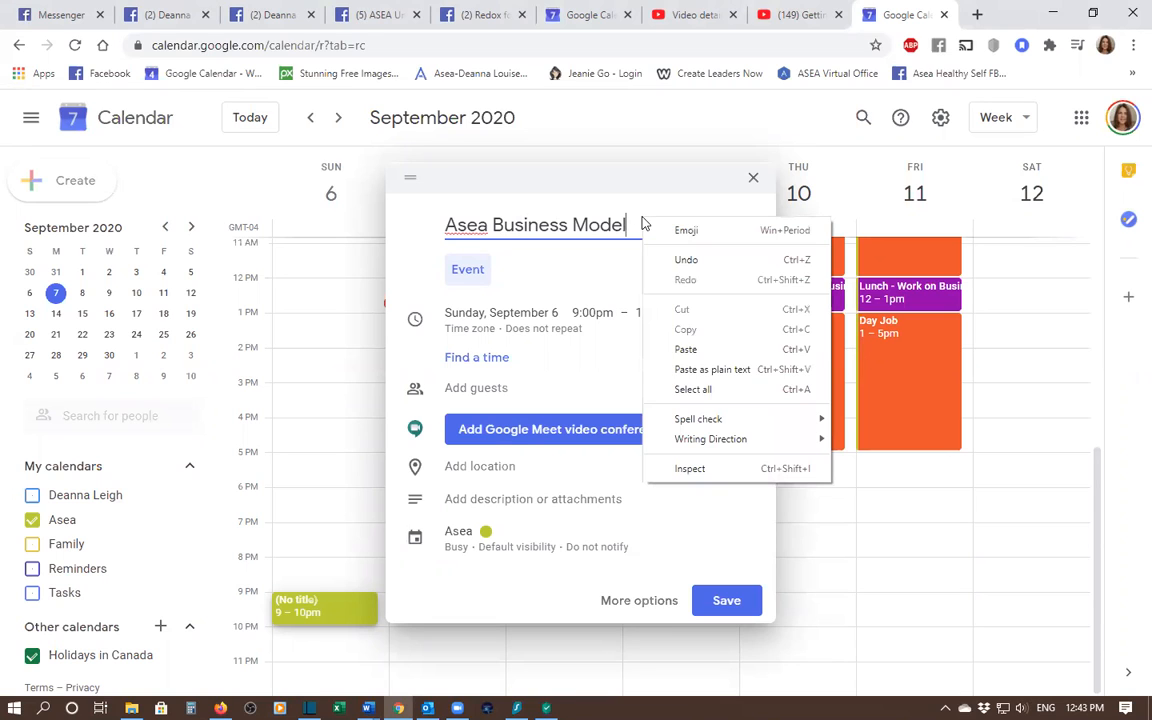
click(581, 224)
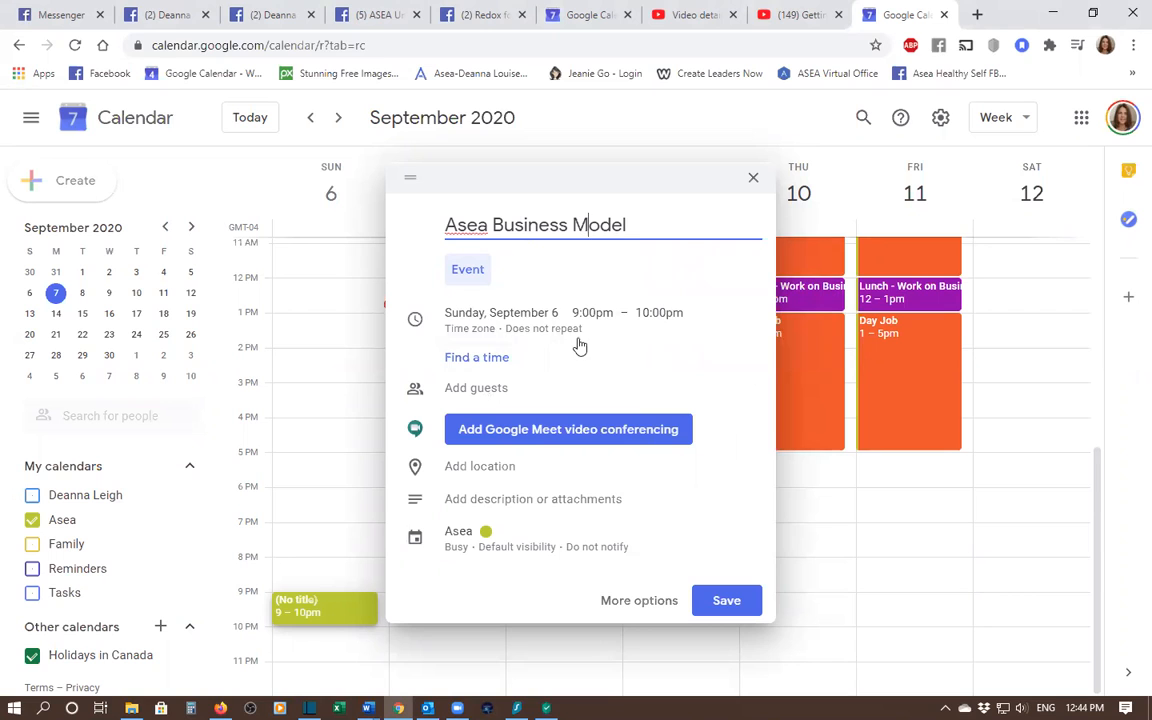
Open the full details of the Asea Business Model event and set its end time to 9:45pm.
click(639, 601)
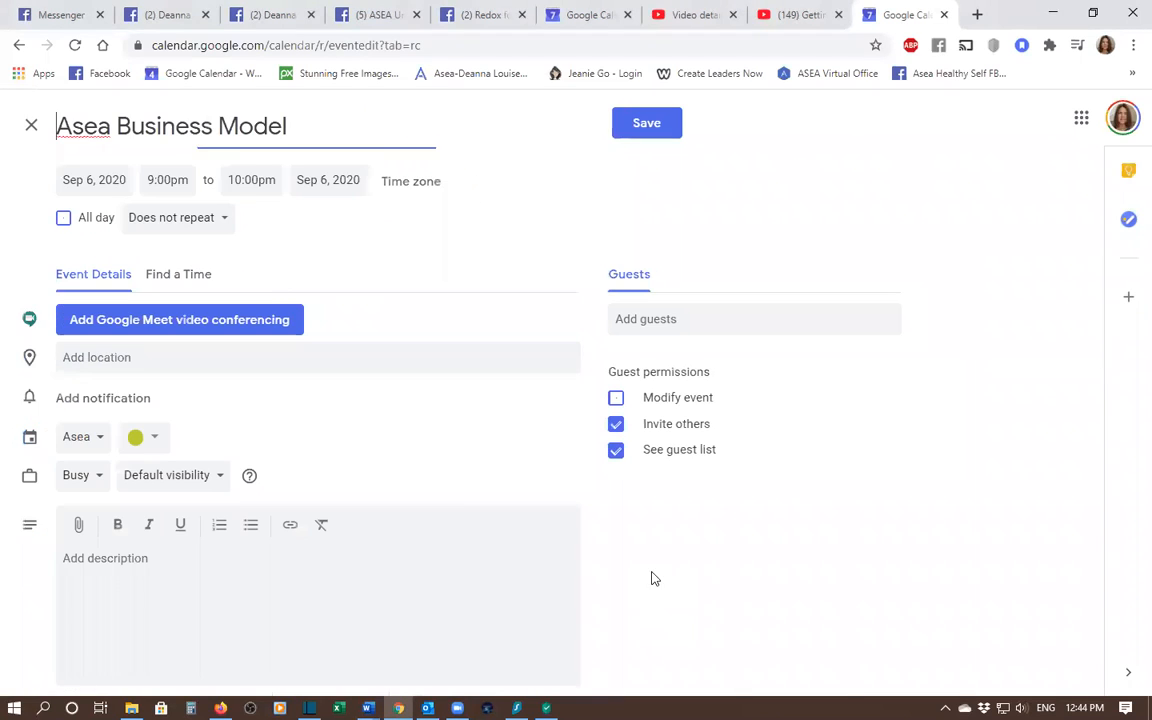
click(255, 178)
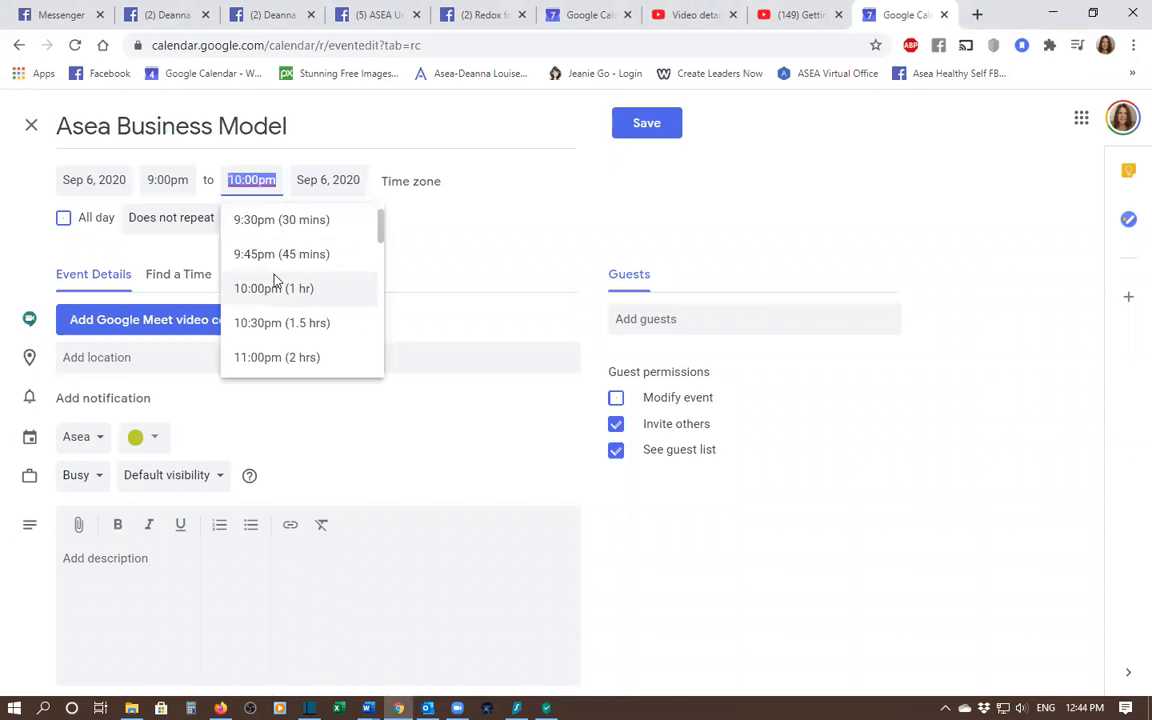
click(282, 256)
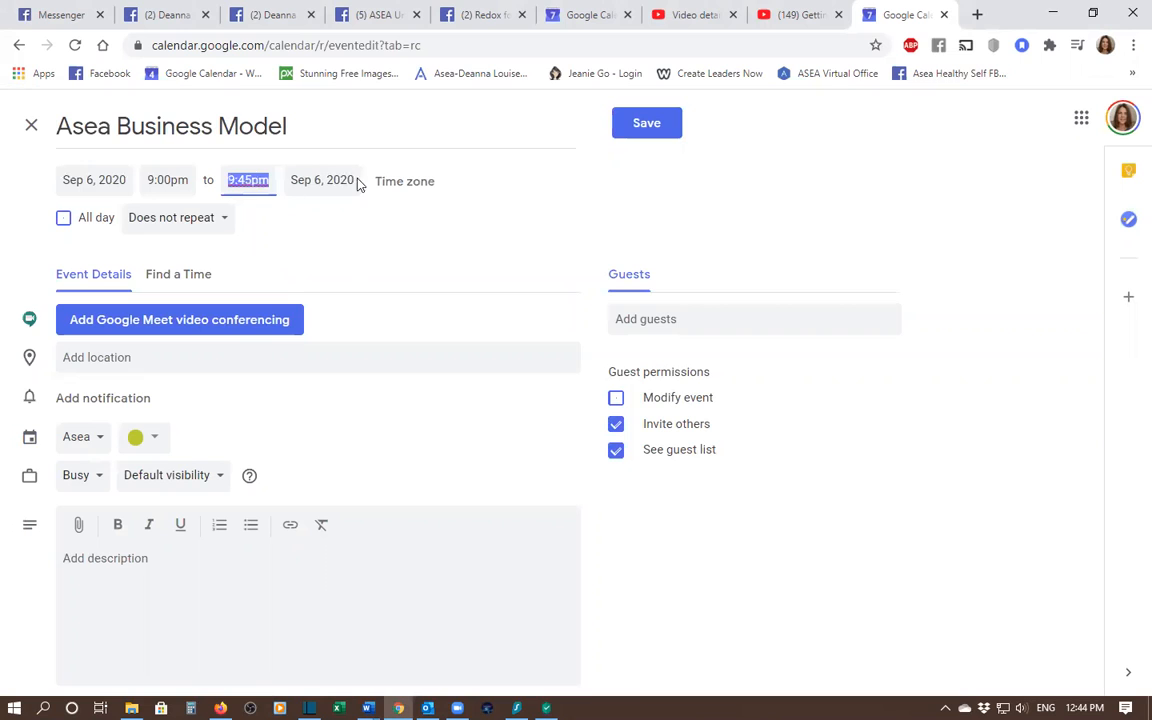
Repeat the Asea Business Model event weekly on Sunday and colour it light blue.
click(219, 220)
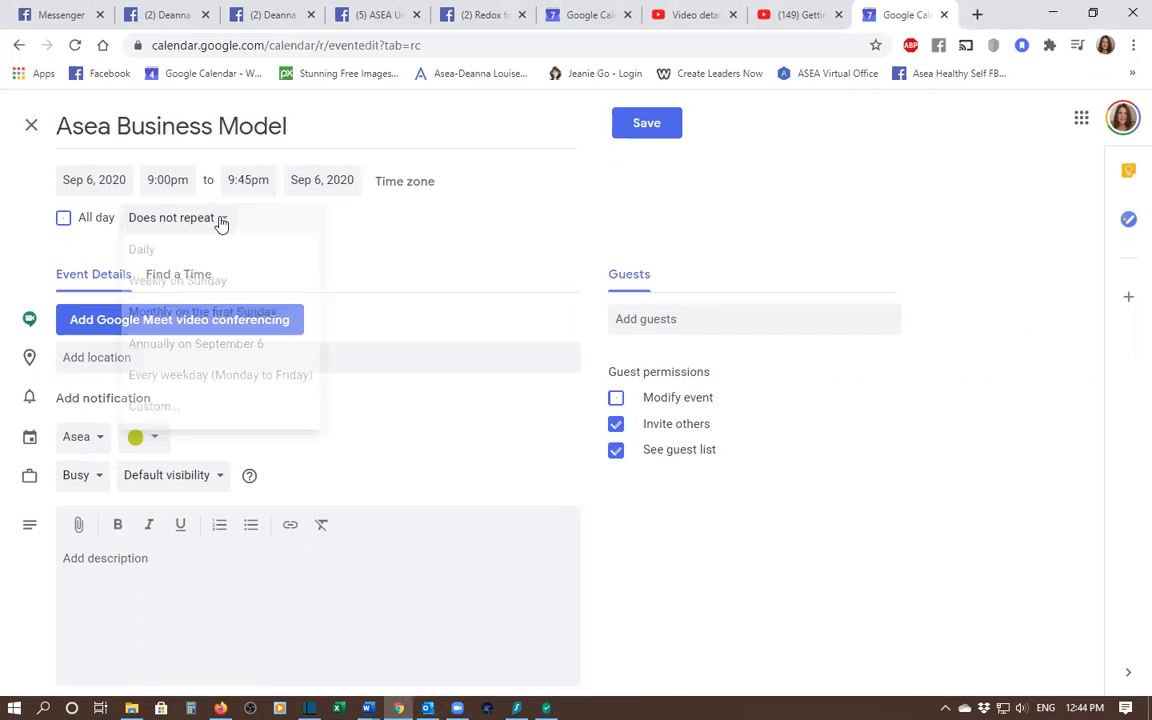
click(216, 280)
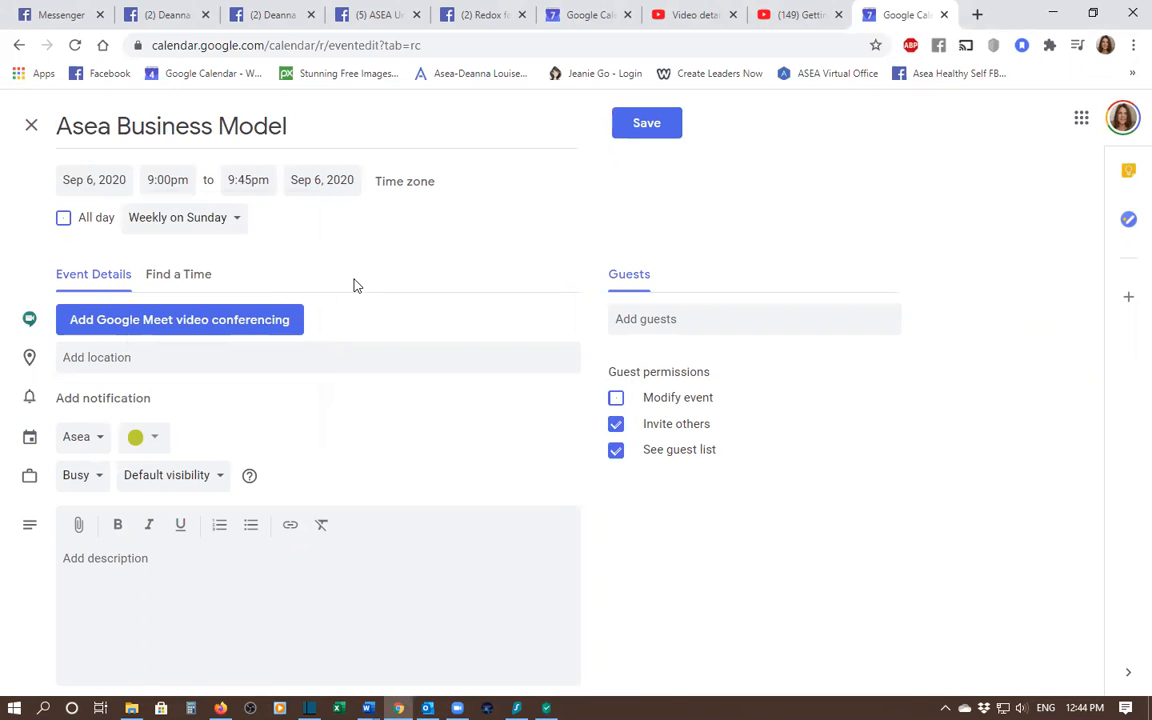
click(152, 440)
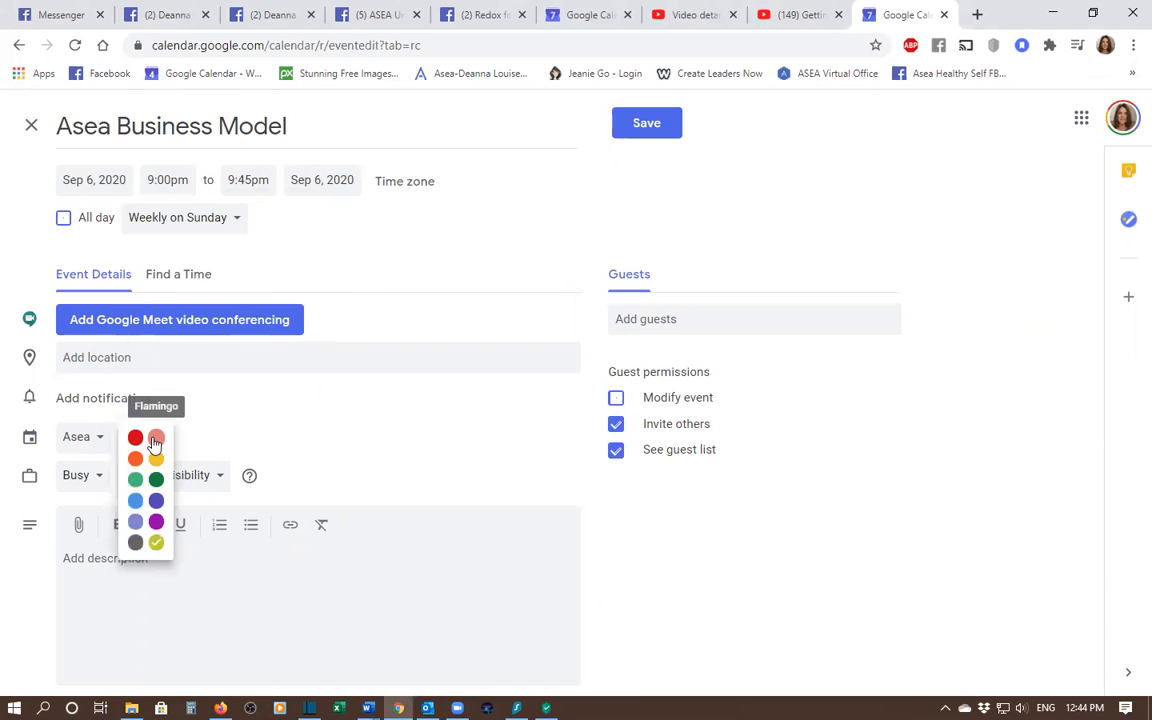
click(135, 502)
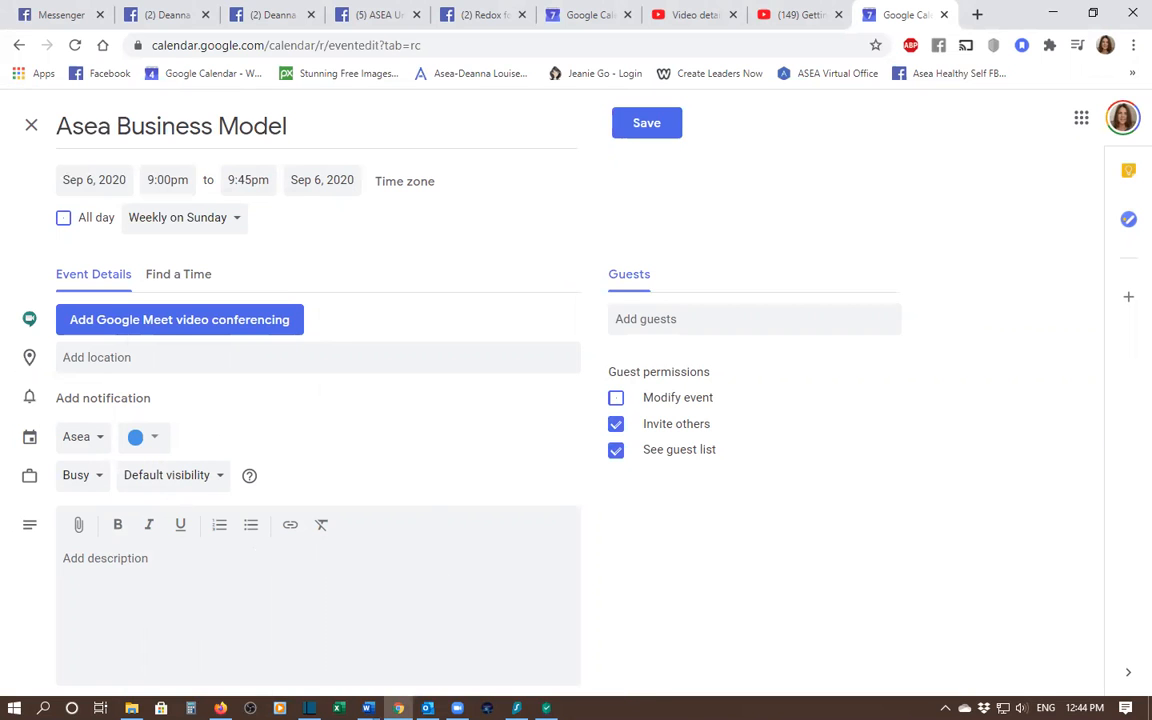
Switch to the Word document "Updated Private Live Receptions-Training Zooms" and copy the full Sunday Asea Business Model entry, from heading to Zoom link line.
mouse_move(368, 708)
click(500, 665)
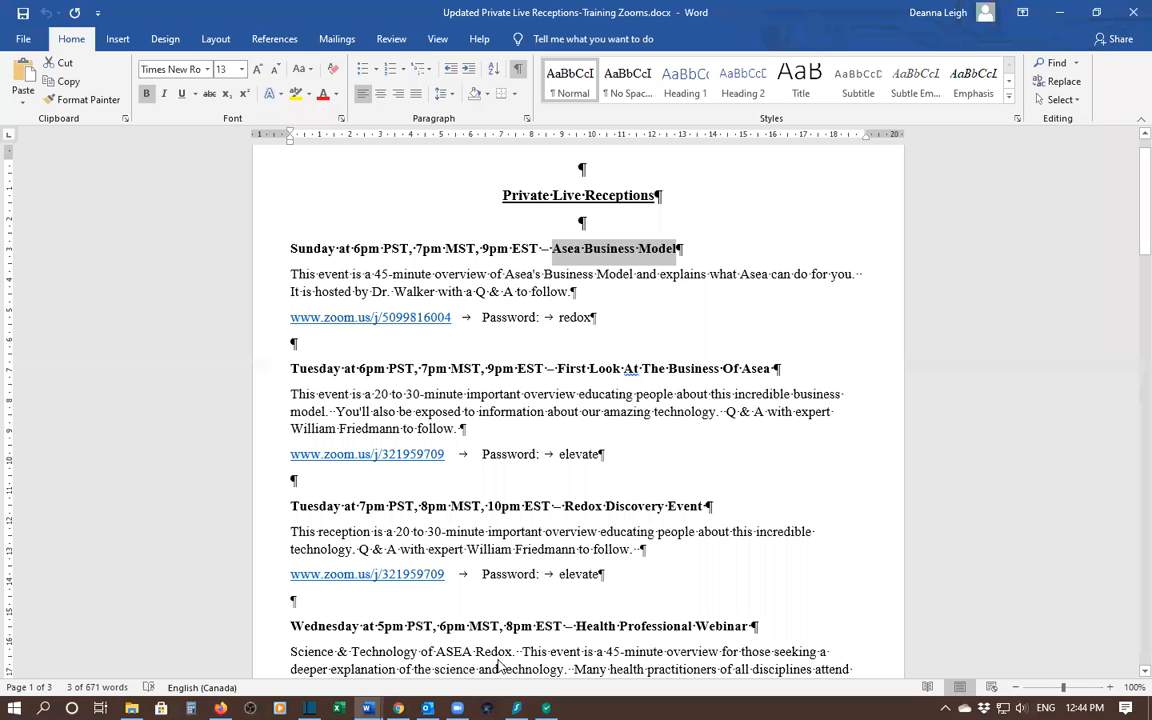
drag(290, 248, 600, 318)
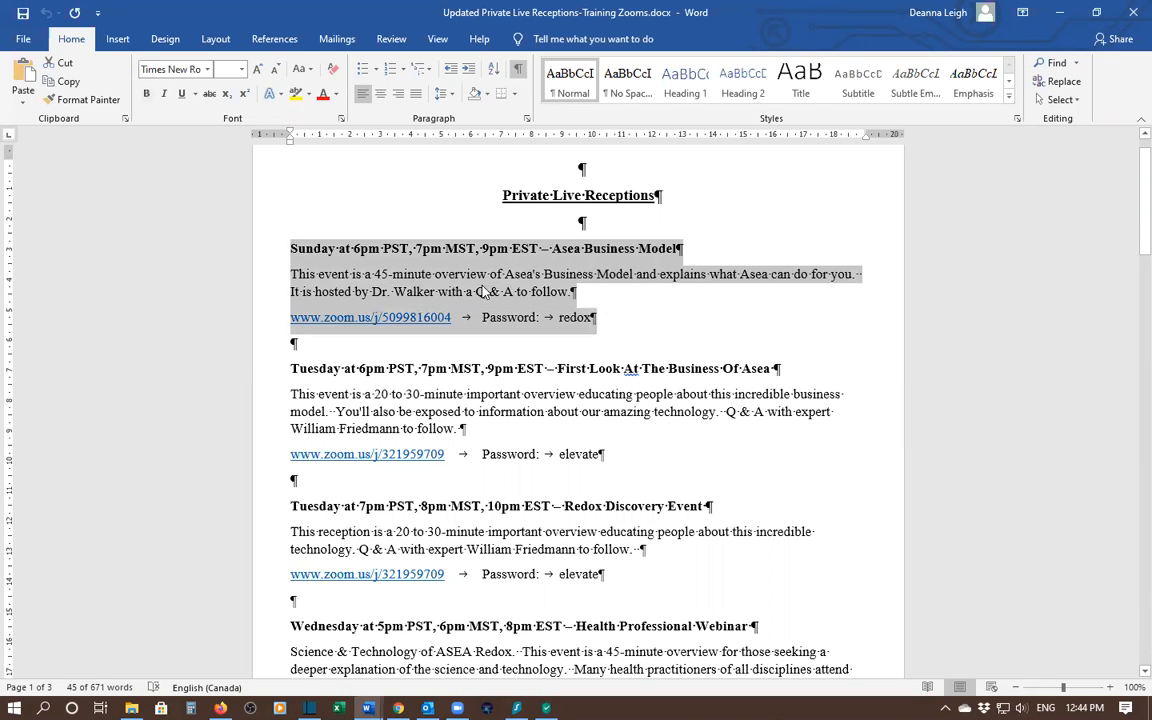
right_click(460, 281)
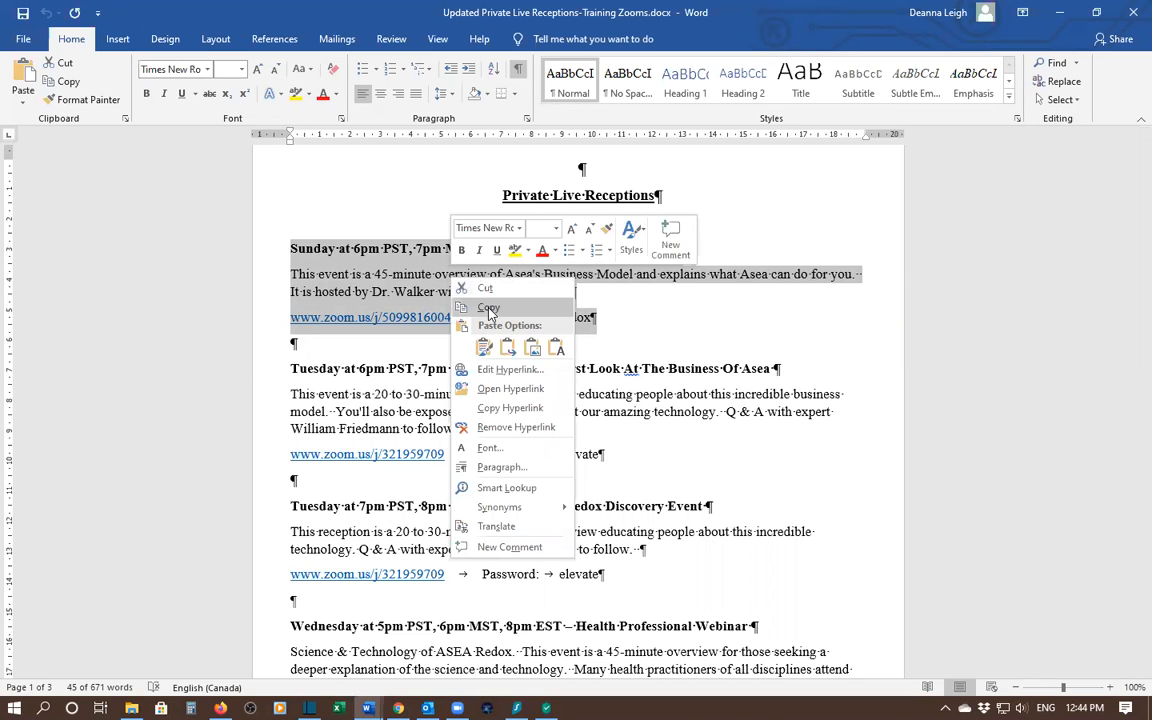
click(489, 309)
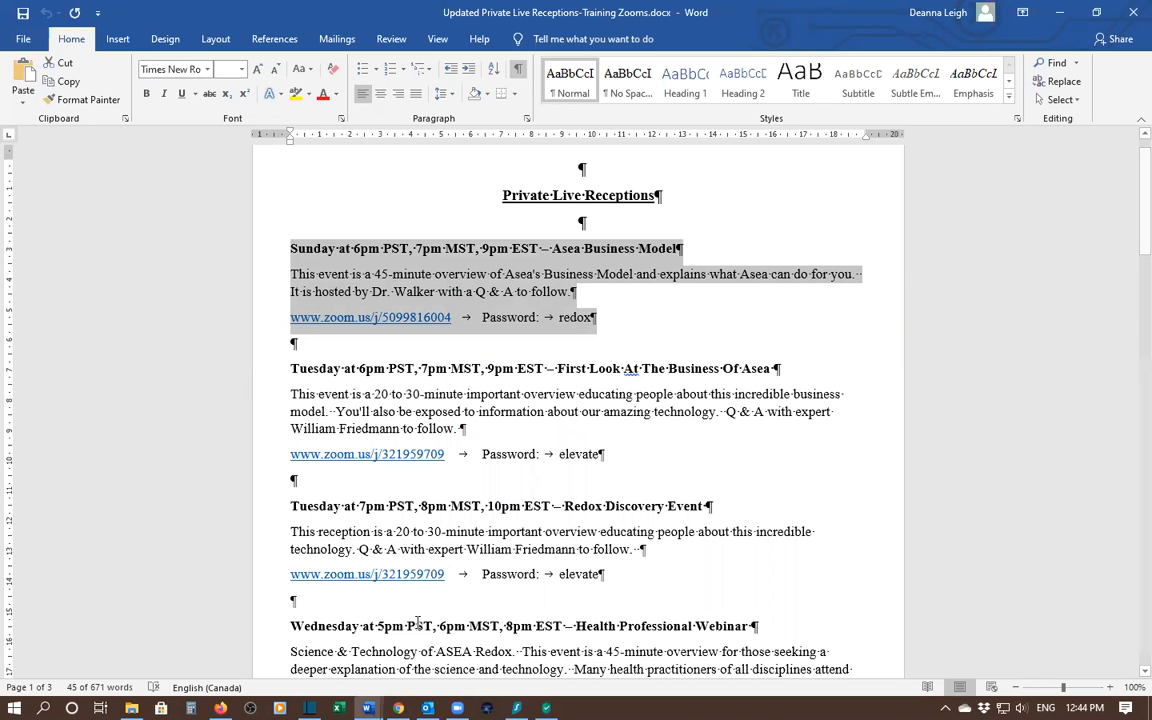
Switch back to Google Calendar, paste the copied text with Zoom link and meeting password as the Asea Business Model event's description, and save the event.
key(alt+Tab)
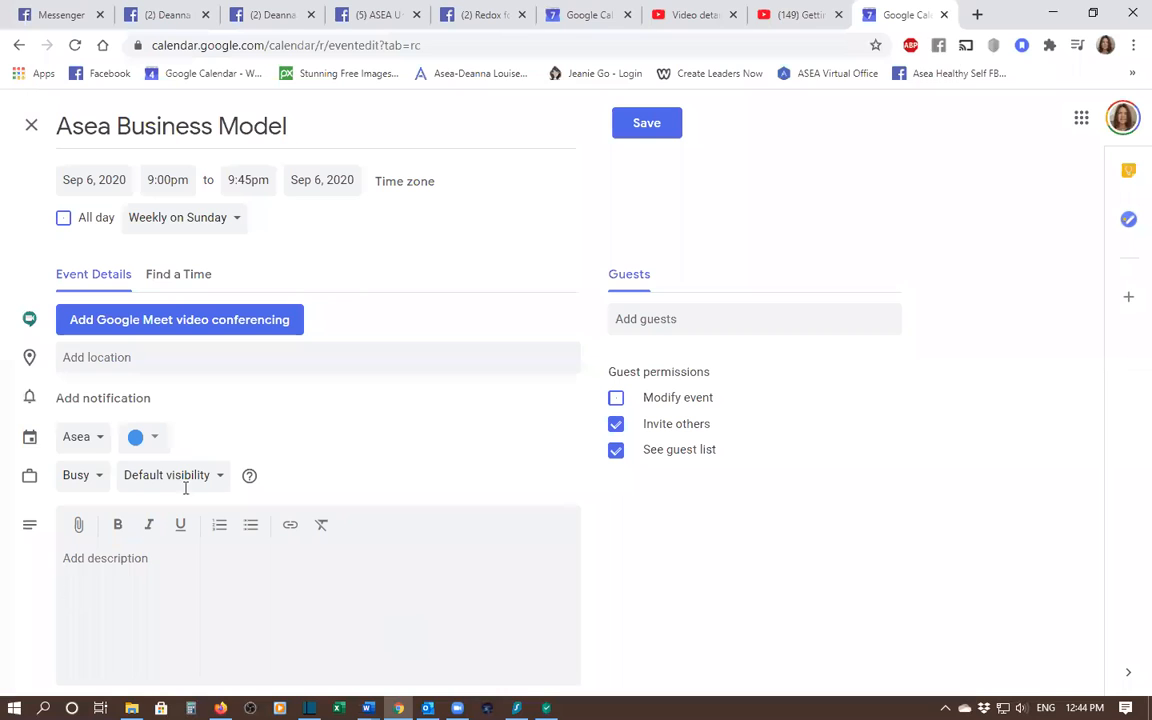
right_click(72, 557)
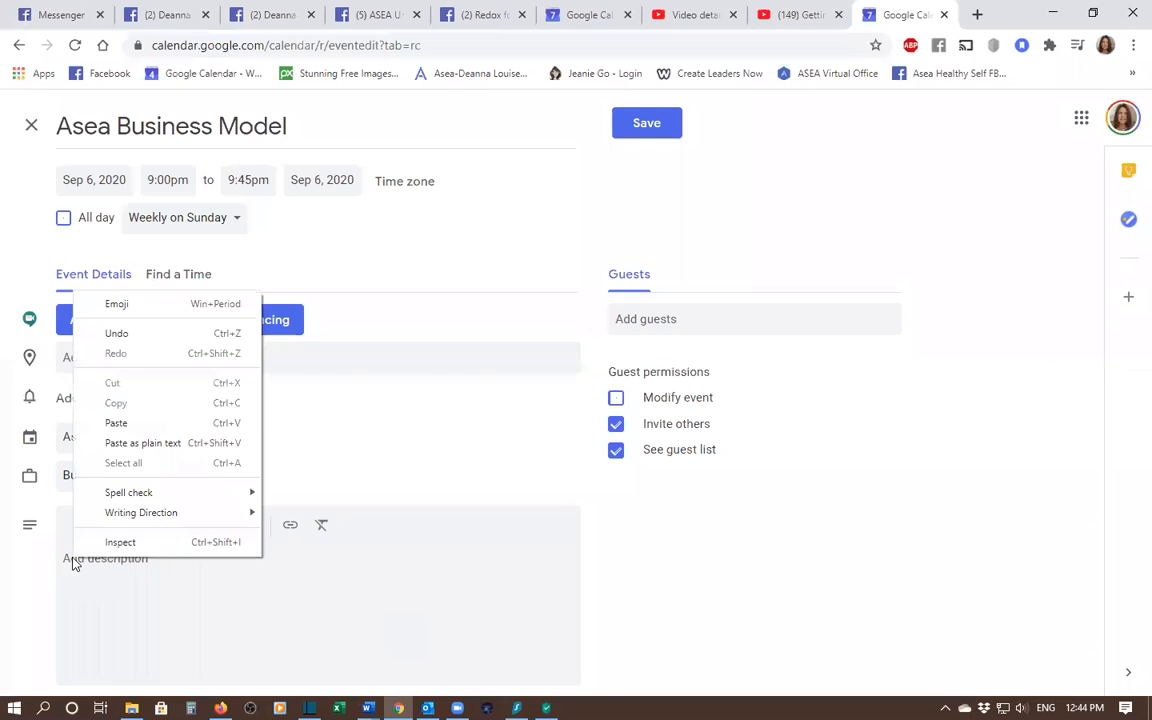
click(145, 430)
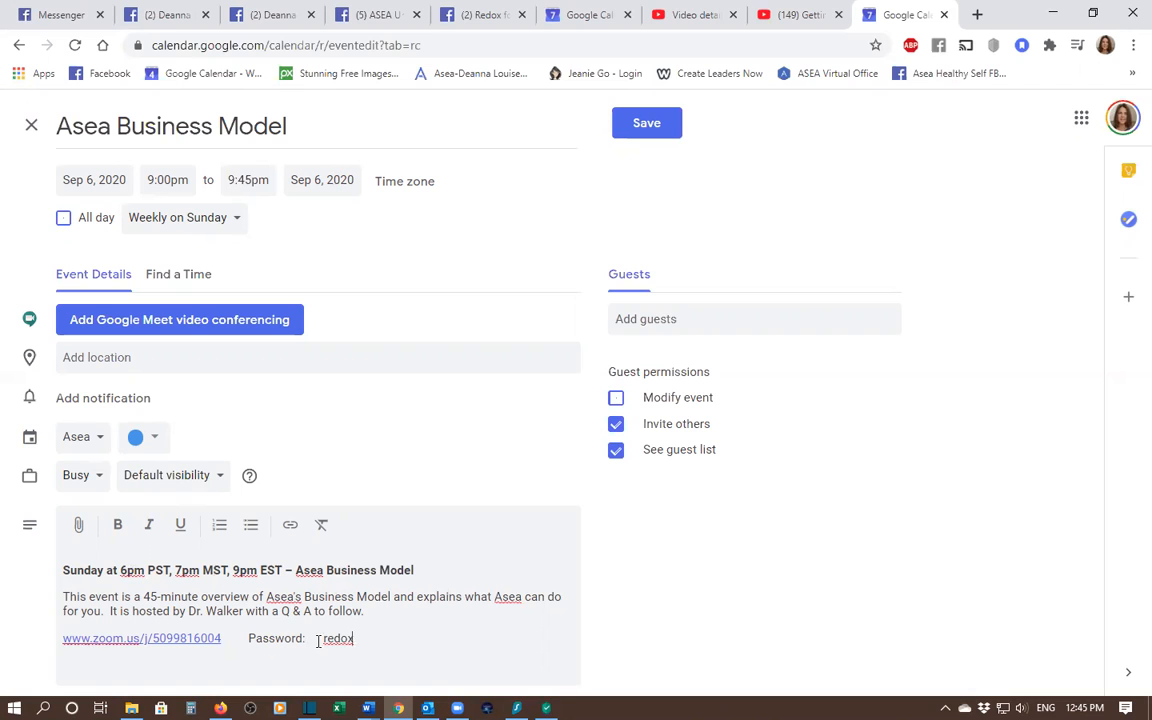
click(646, 125)
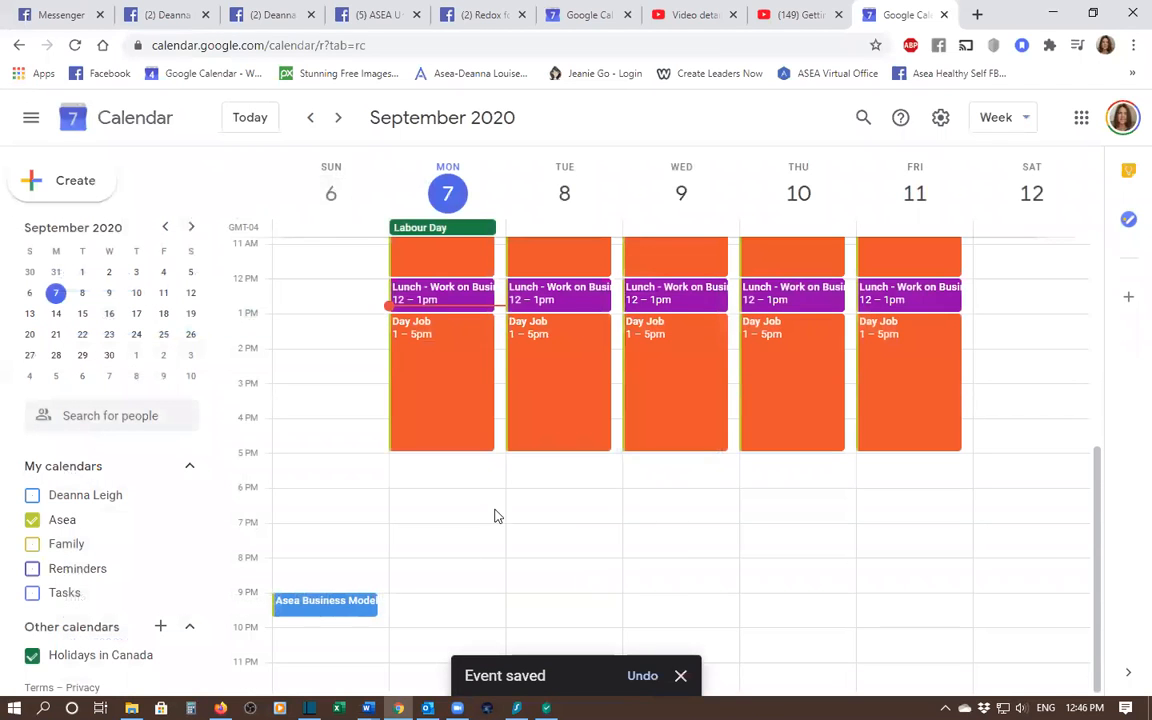
Reopen the saved Asea Business Model event for editing and restore the missing spaces in its description, giving "This event" and "Asea can".
click(336, 608)
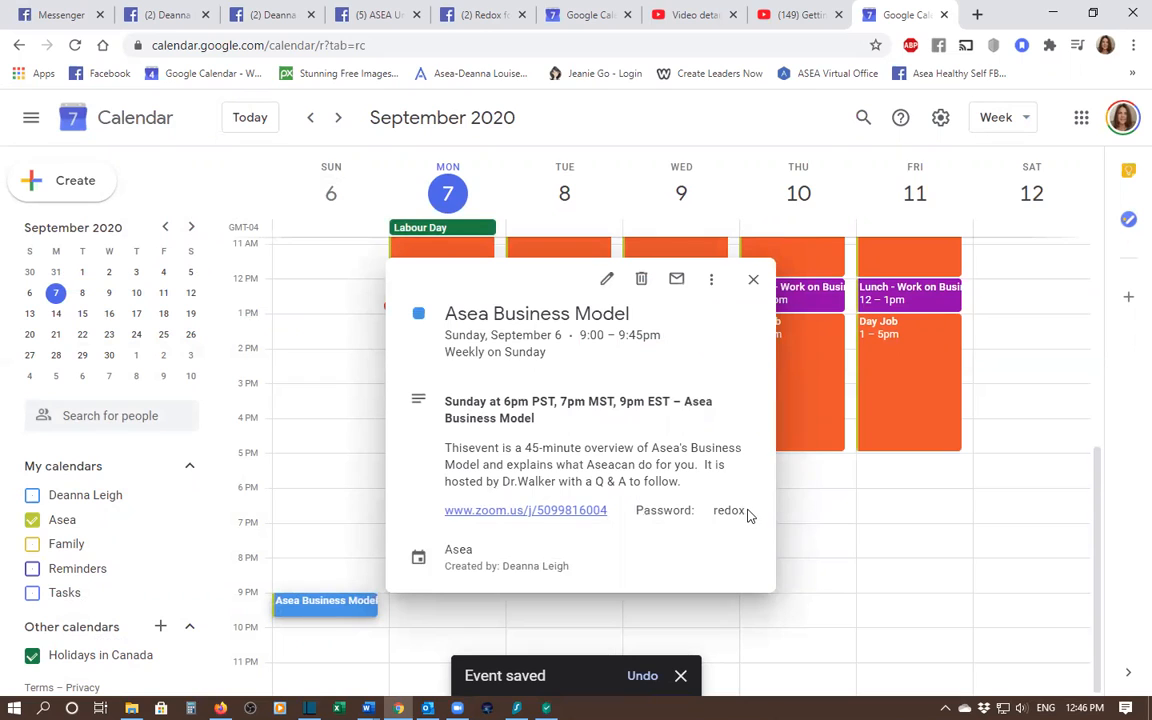
drag(737, 512, 443, 410)
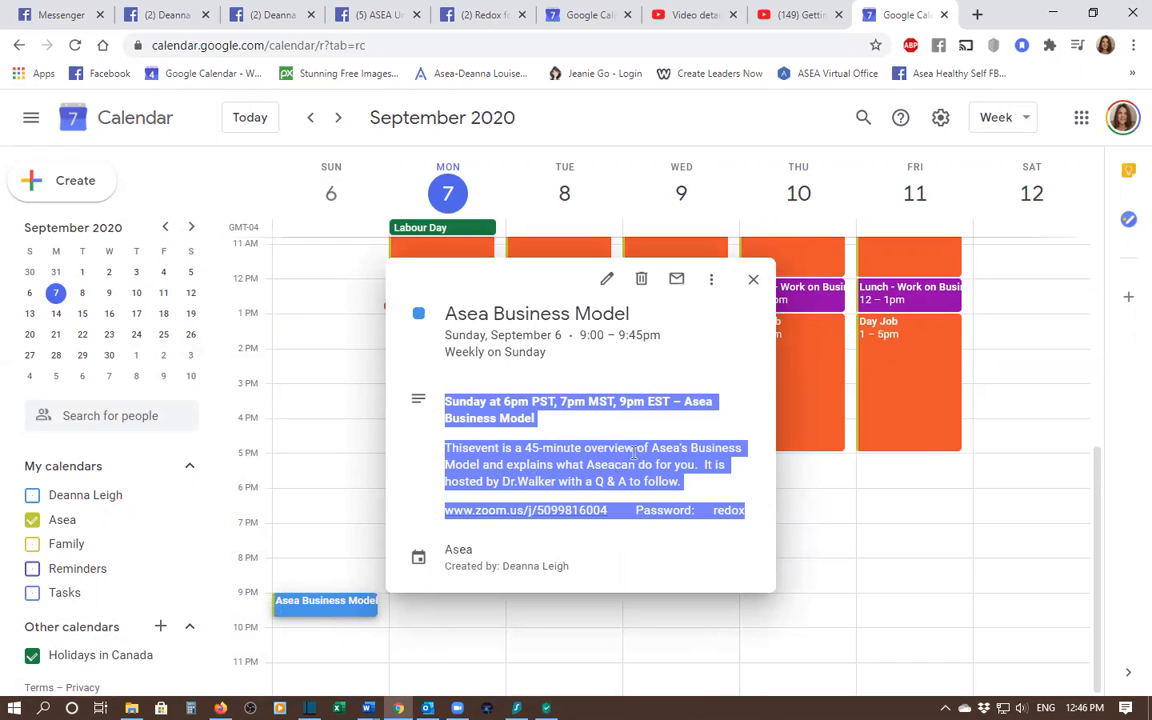
click(650, 311)
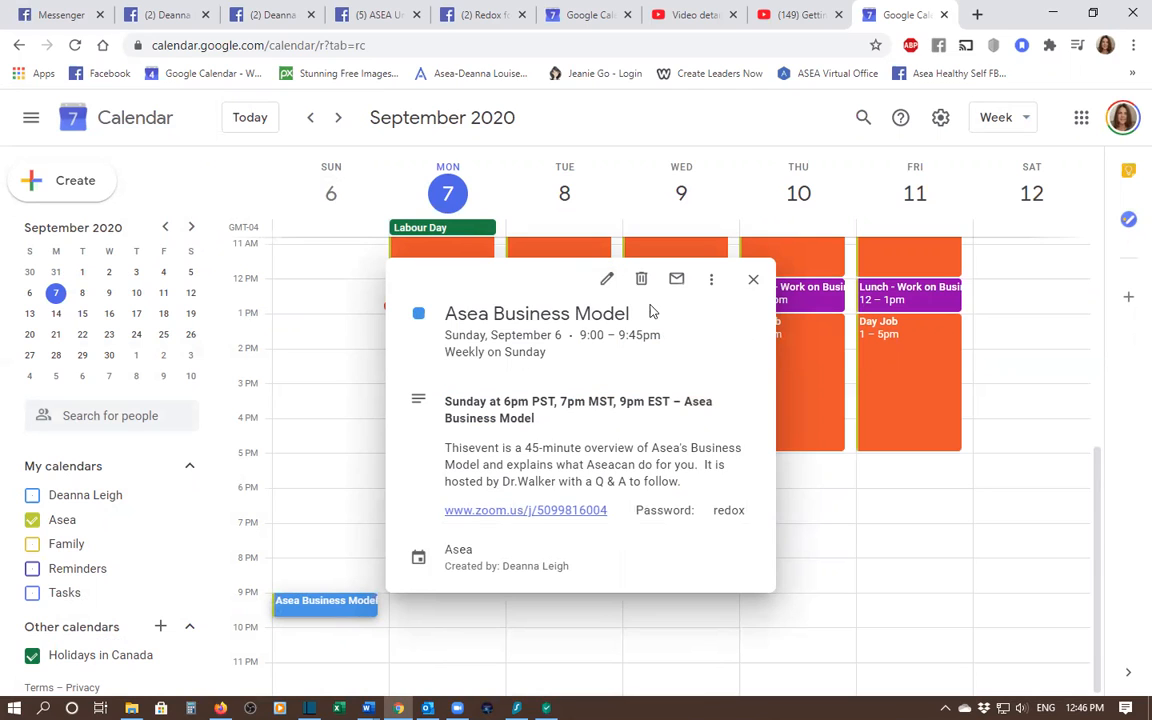
click(606, 279)
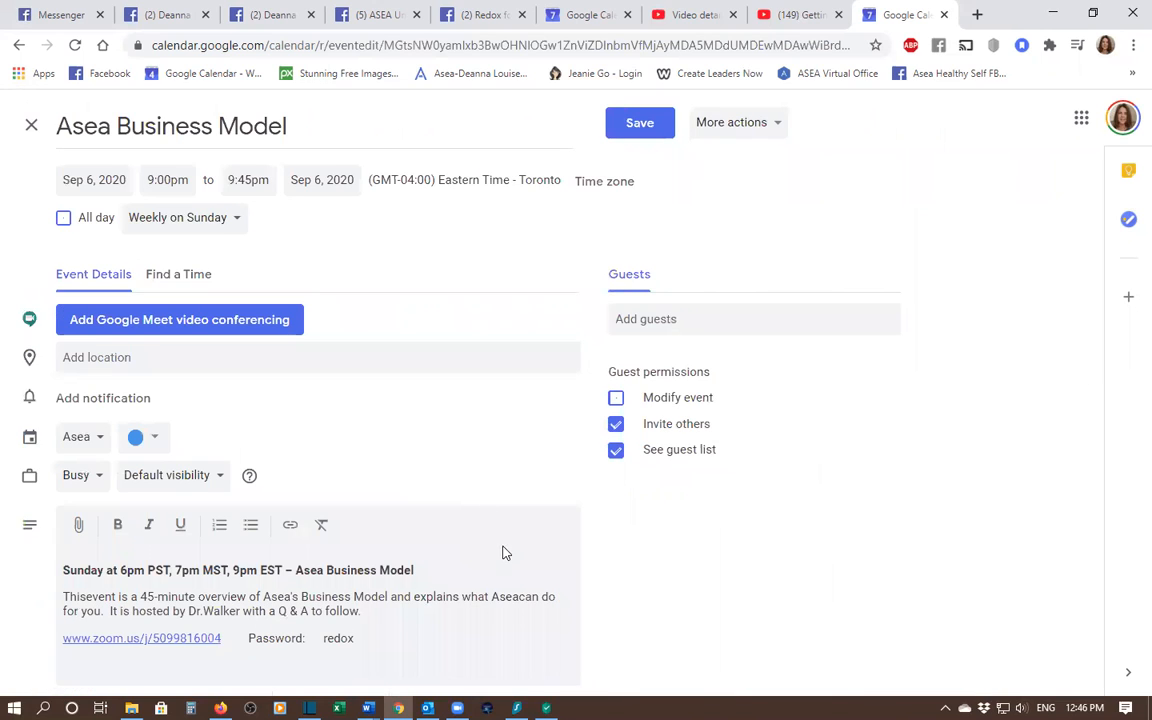
click(518, 597)
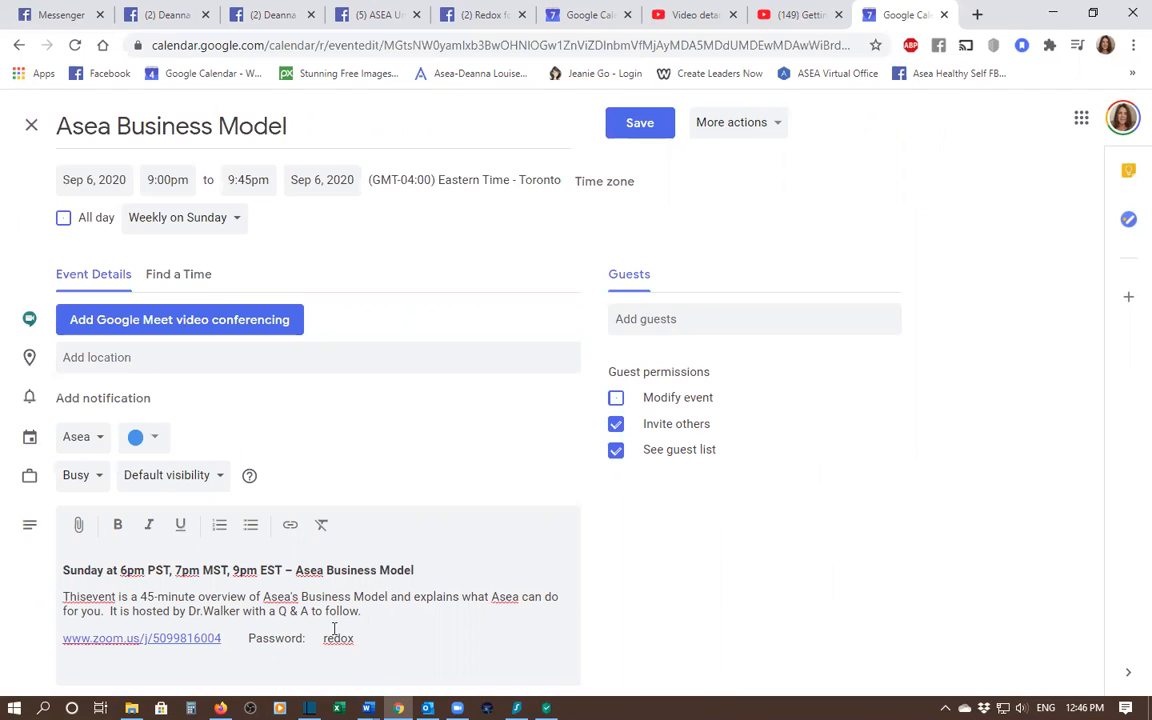
click(87, 596)
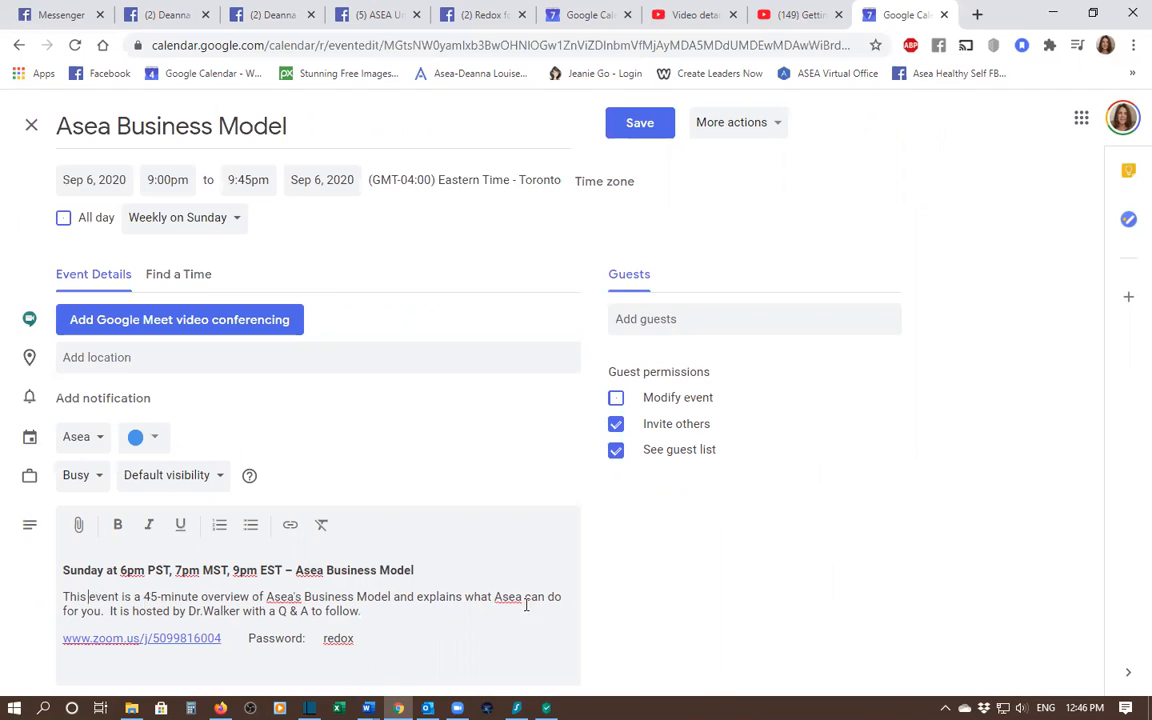
Save the corrected Asea Business Model description for this and following events.
drag(356, 640, 49, 571)
right_click(308, 600)
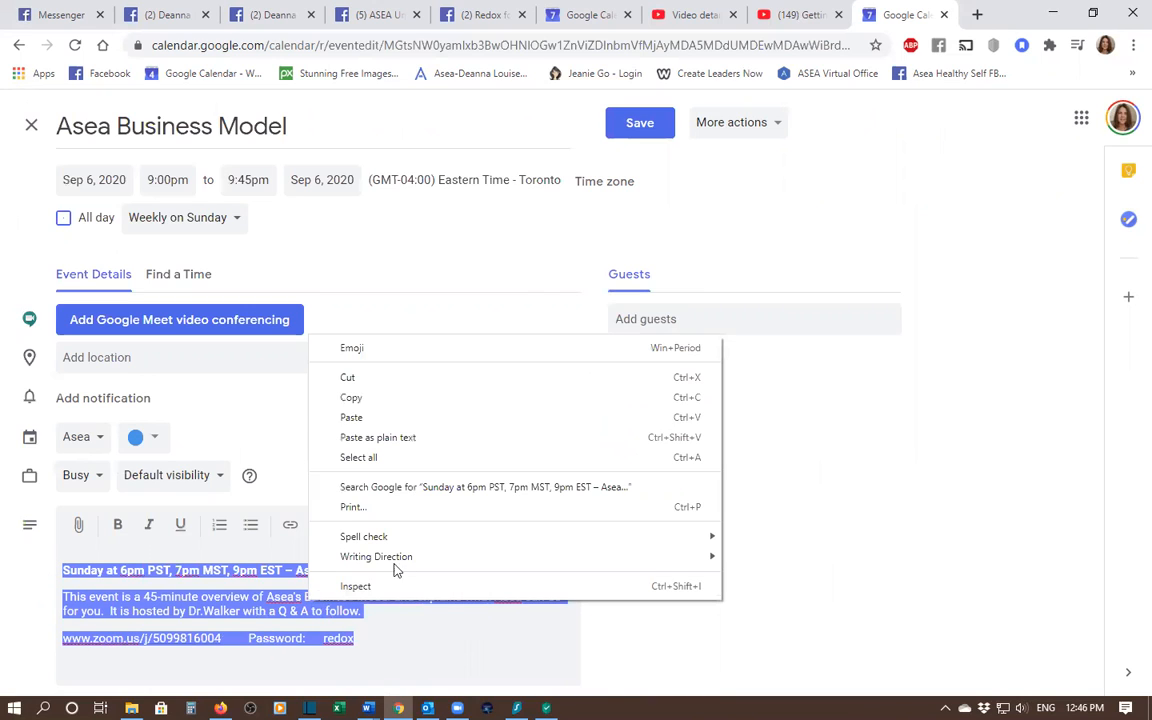
key(Escape)
click(646, 120)
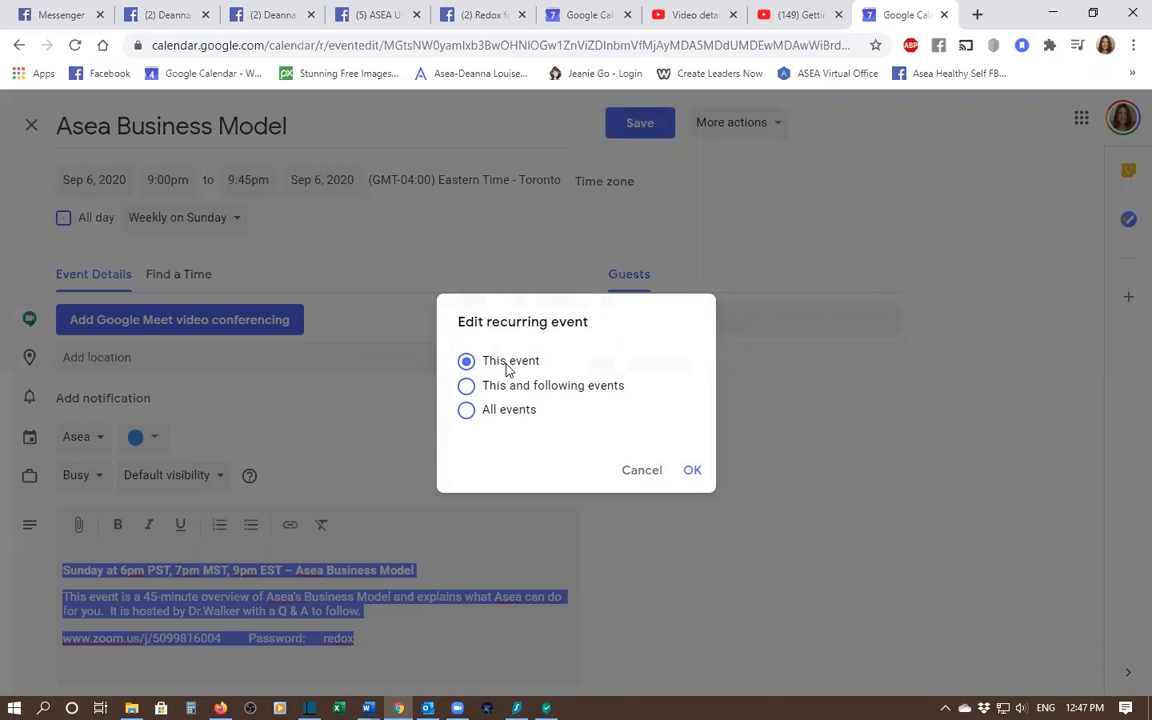
click(466, 386)
click(693, 472)
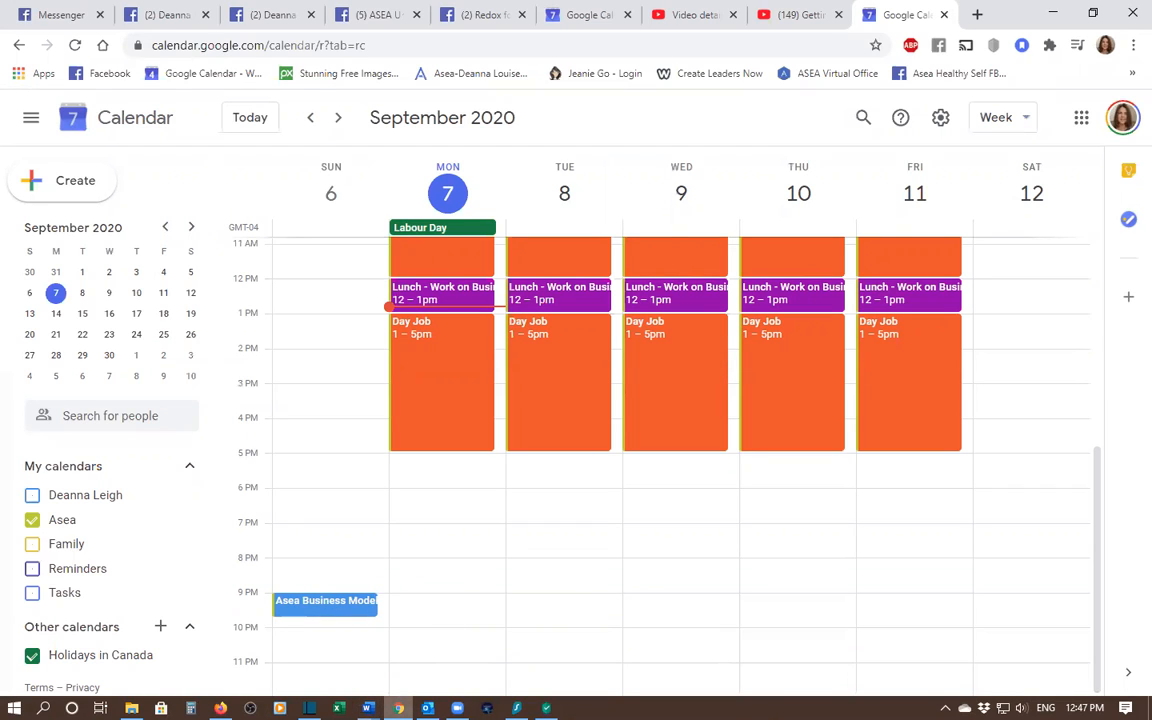
Switch to the Word document of receptions and trainings and copy the complete Monday ASEA Global Expansion Team Zoom entry from the Team Training Schedule.
mouse_move(368, 708)
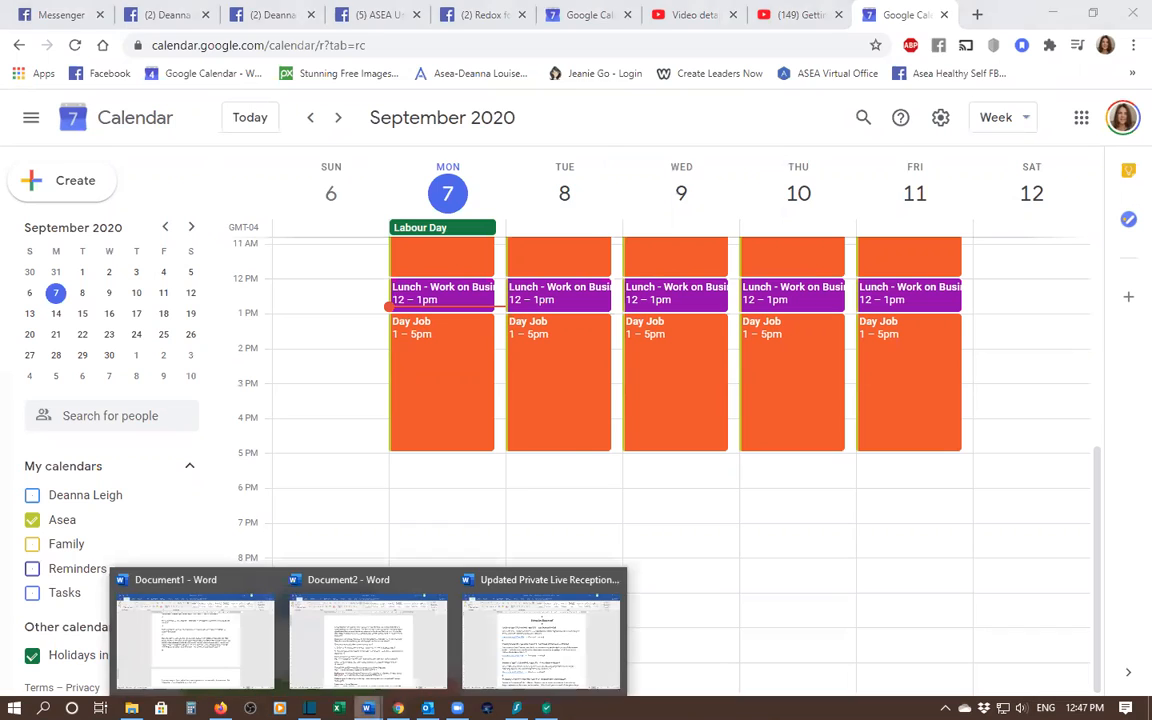
click(468, 598)
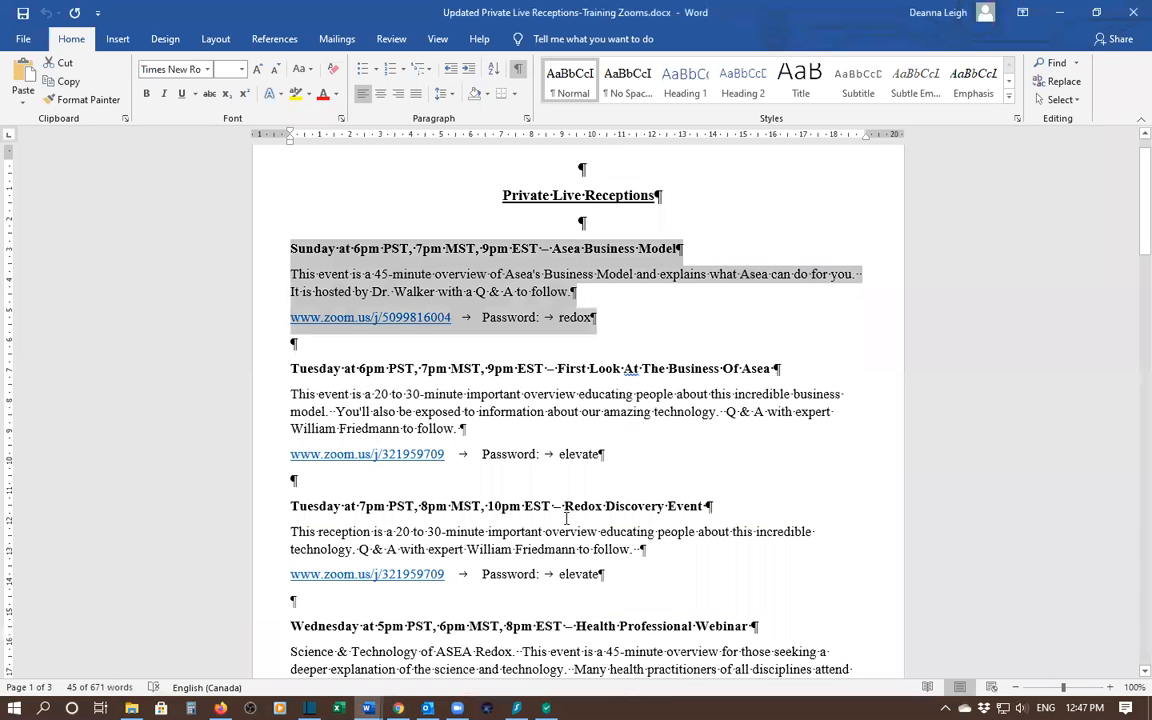
scroll(566, 519, down, 9)
scroll(566, 517, down, 9)
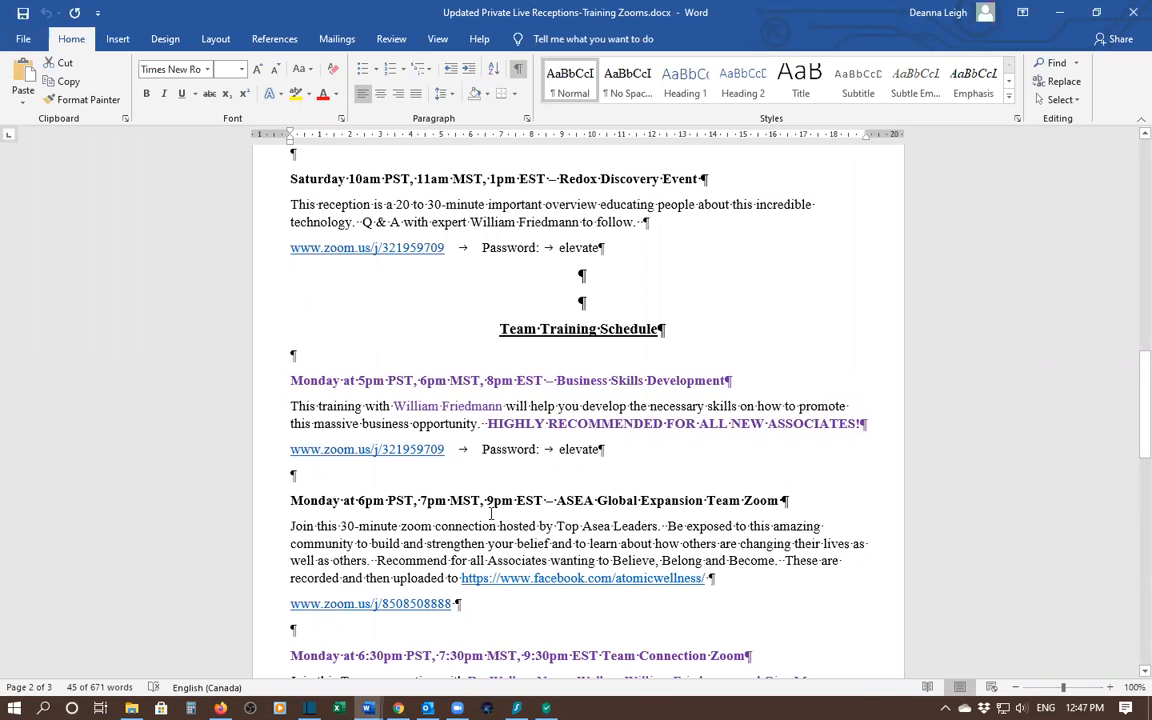
scroll(530, 464, down, 4)
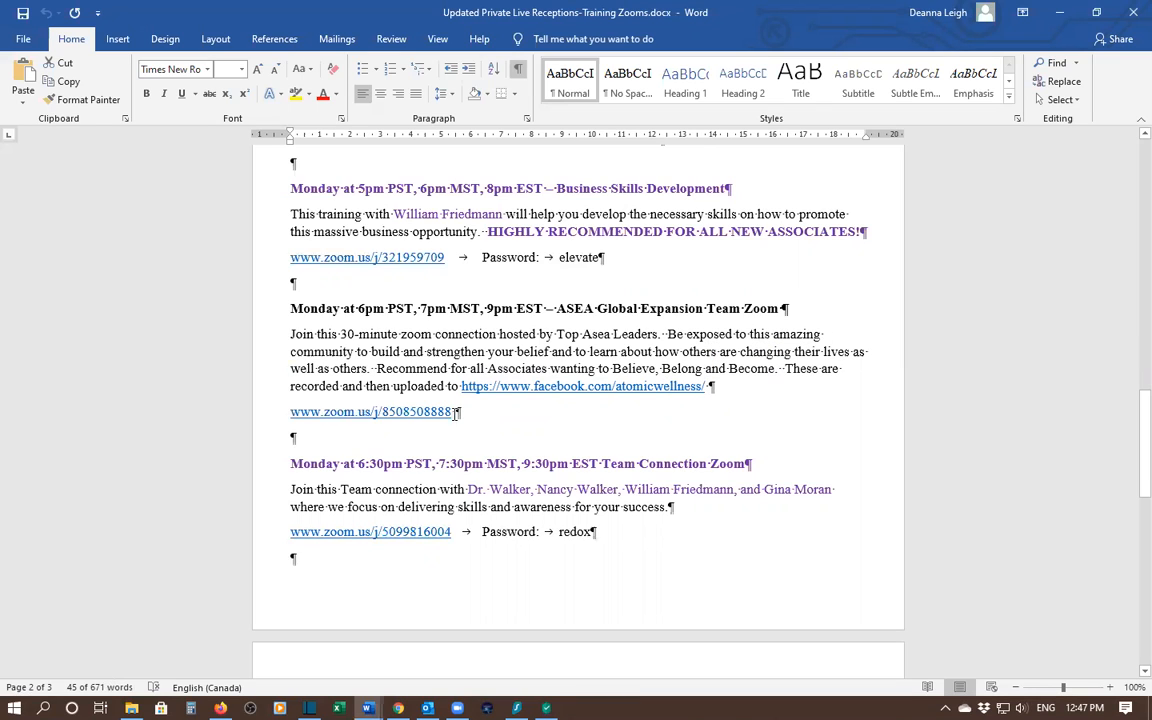
drag(459, 411, 255, 300)
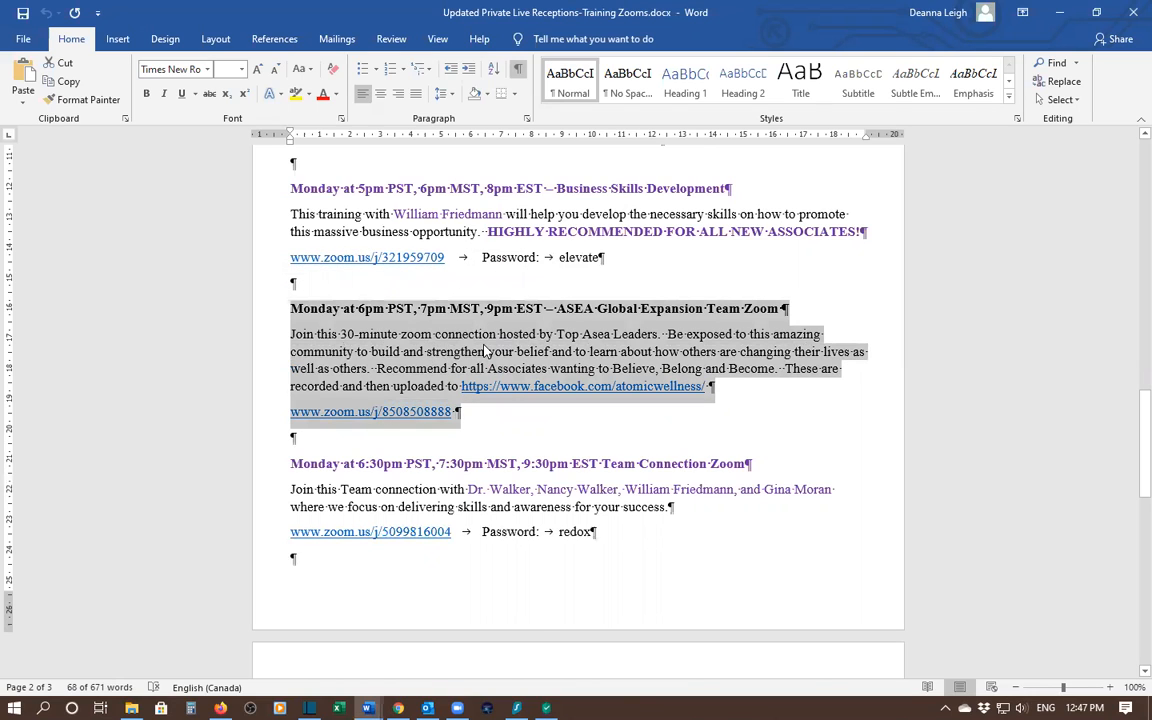
right_click(484, 350)
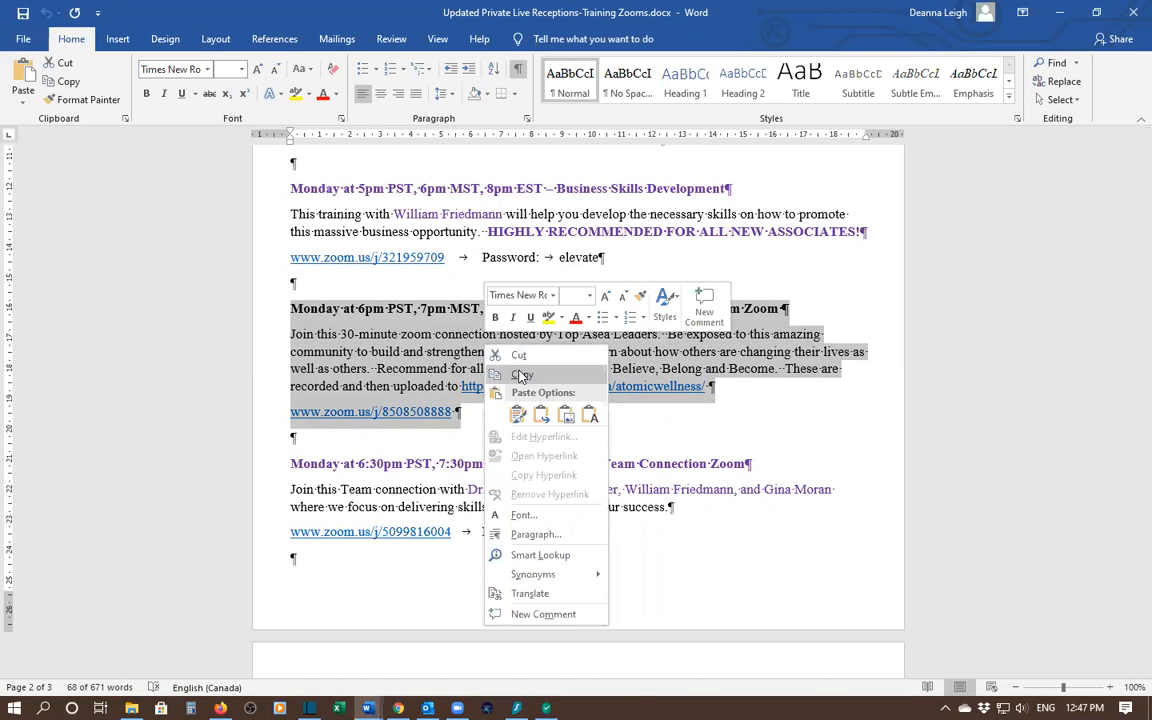
click(521, 376)
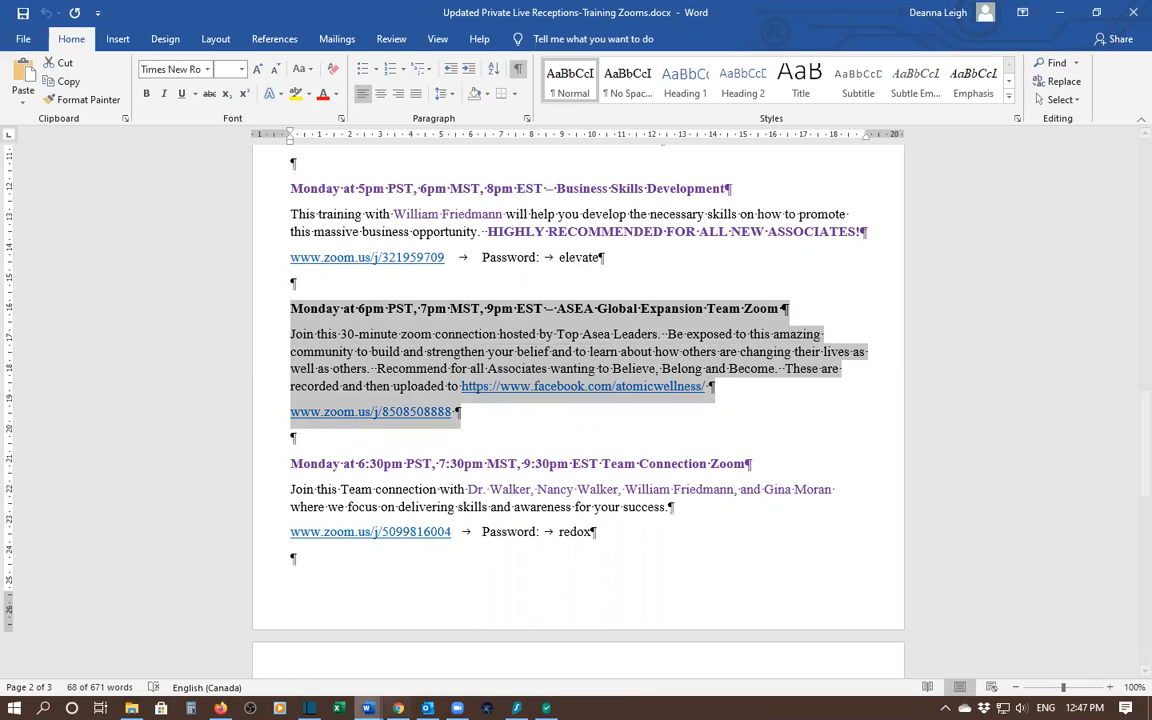
Switch to Google Calendar and start an event on Monday, September 7, from 9:00pm to 10:00pm, titled "Global Expansion Team Zoom".
key(alt+Tab)
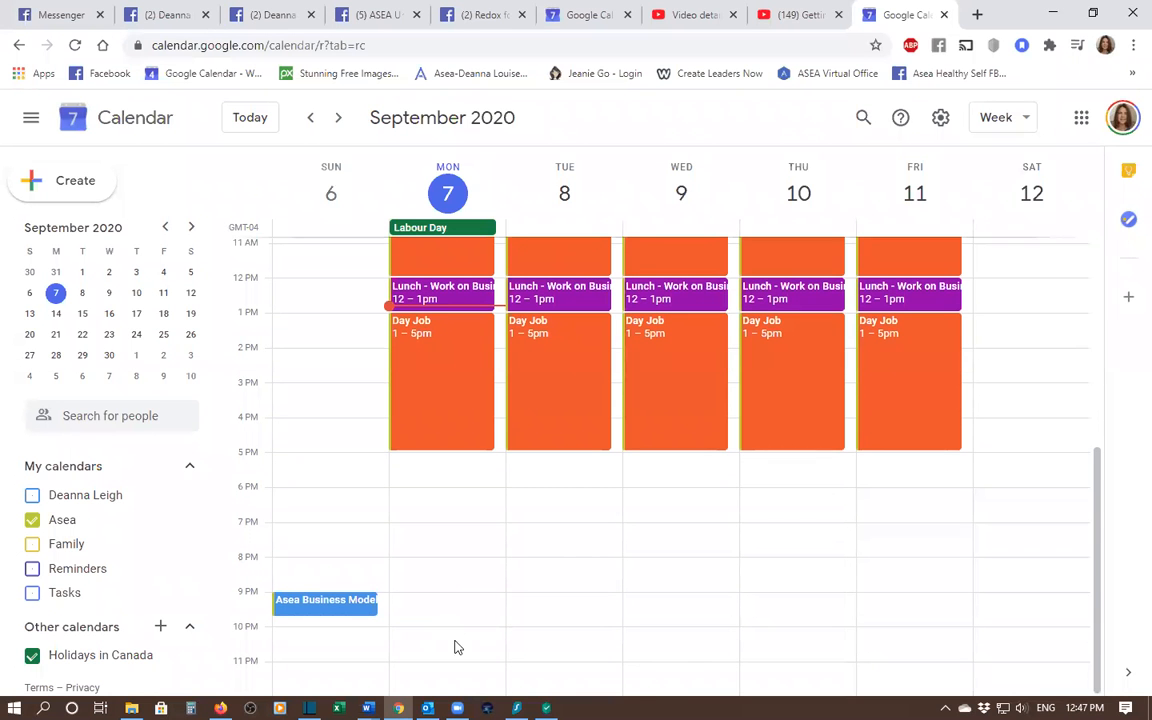
click(420, 604)
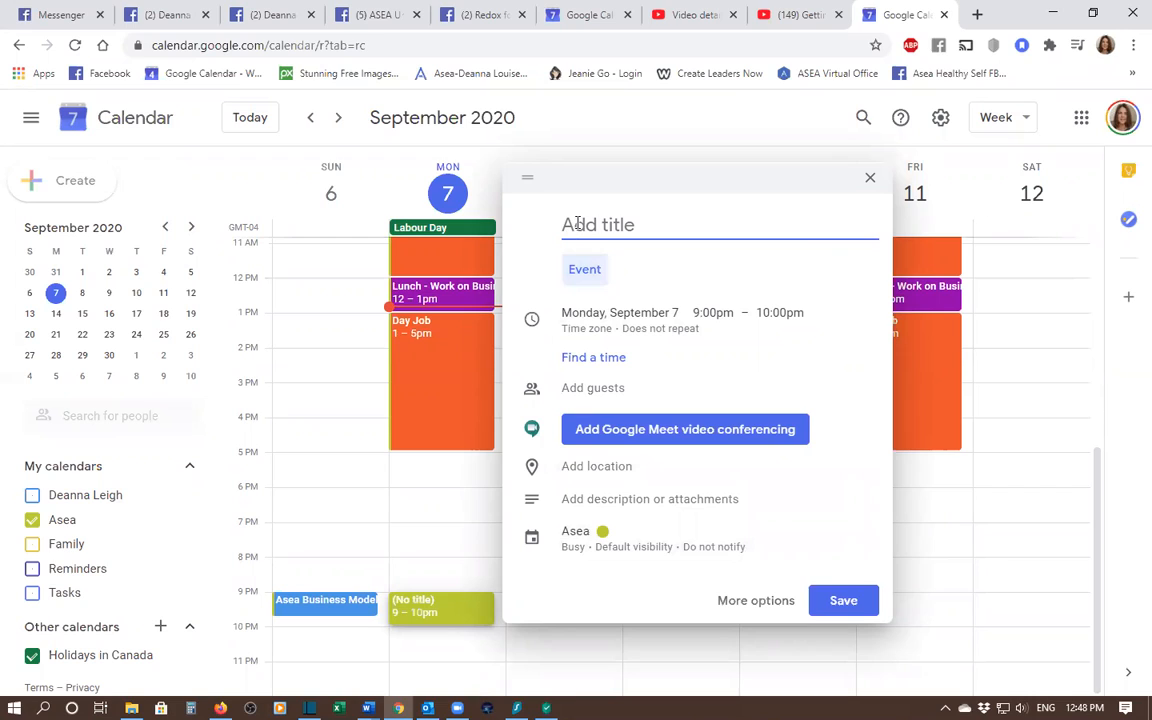
text(Globa)
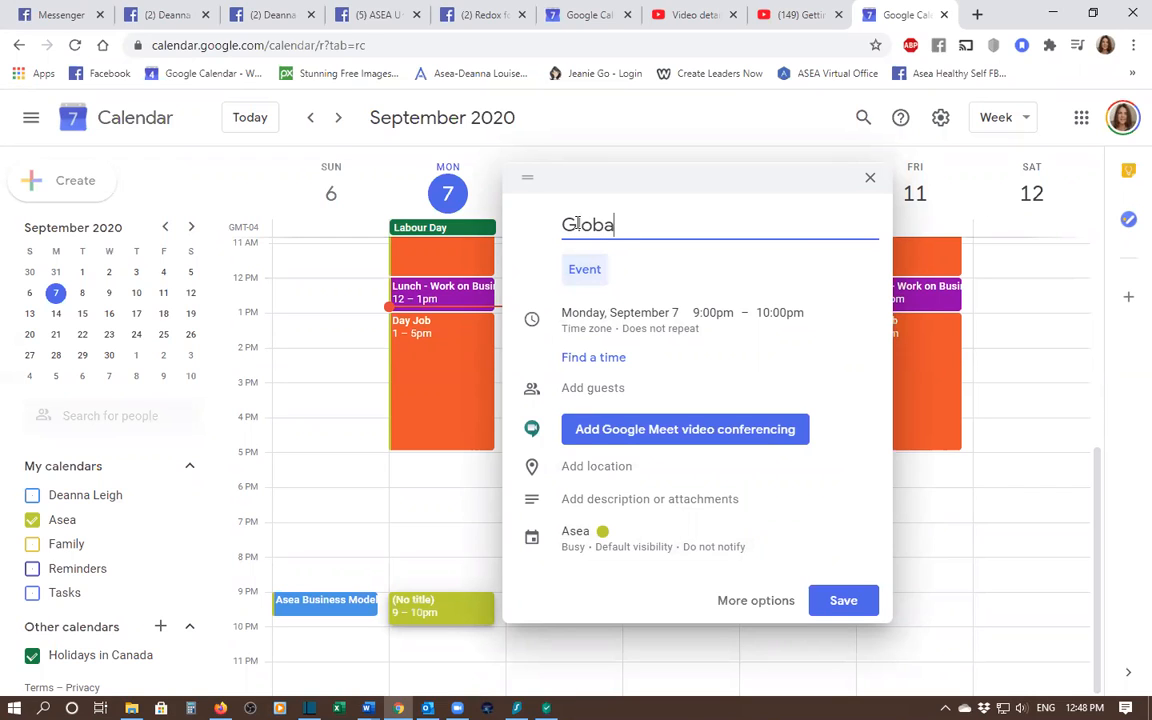
text(l Expansi)
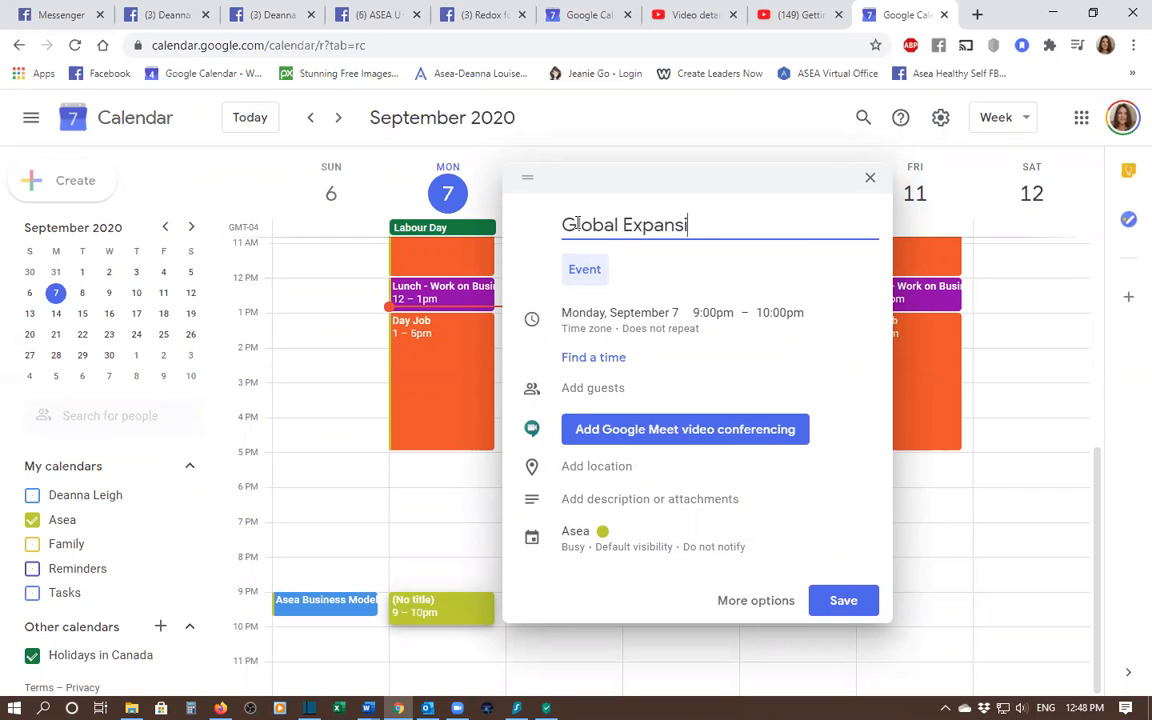
text(on Team M)
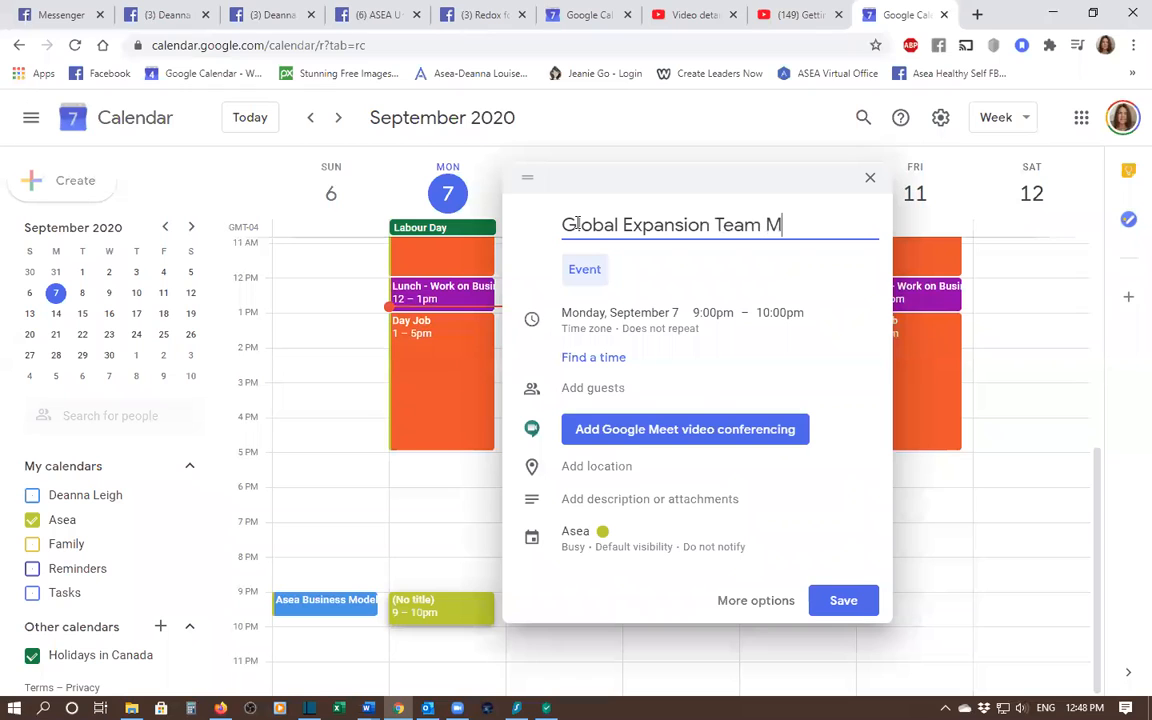
text(eeti)
key(BackSpace)
key(BackSpace)
key(BackSpace)
text(Zoom)
In the event's full details, set the end time to 9:30pm and paste the copied Monday Team Zoom text as the description.
click(754, 601)
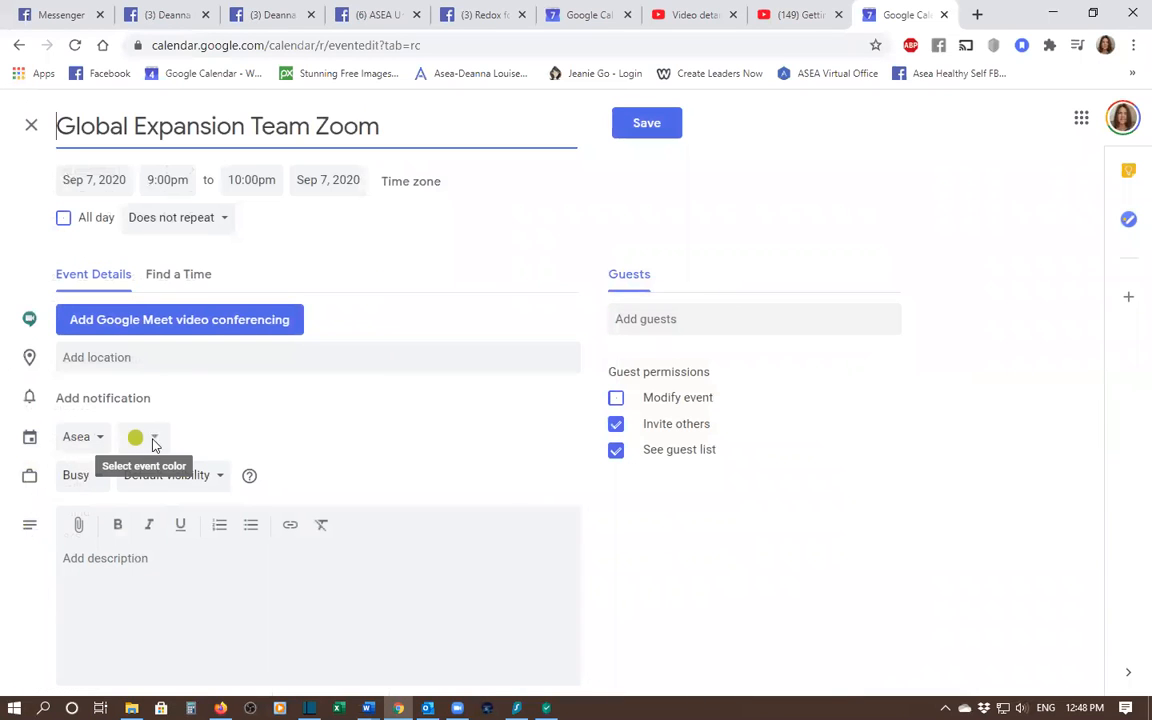
click(245, 180)
click(285, 222)
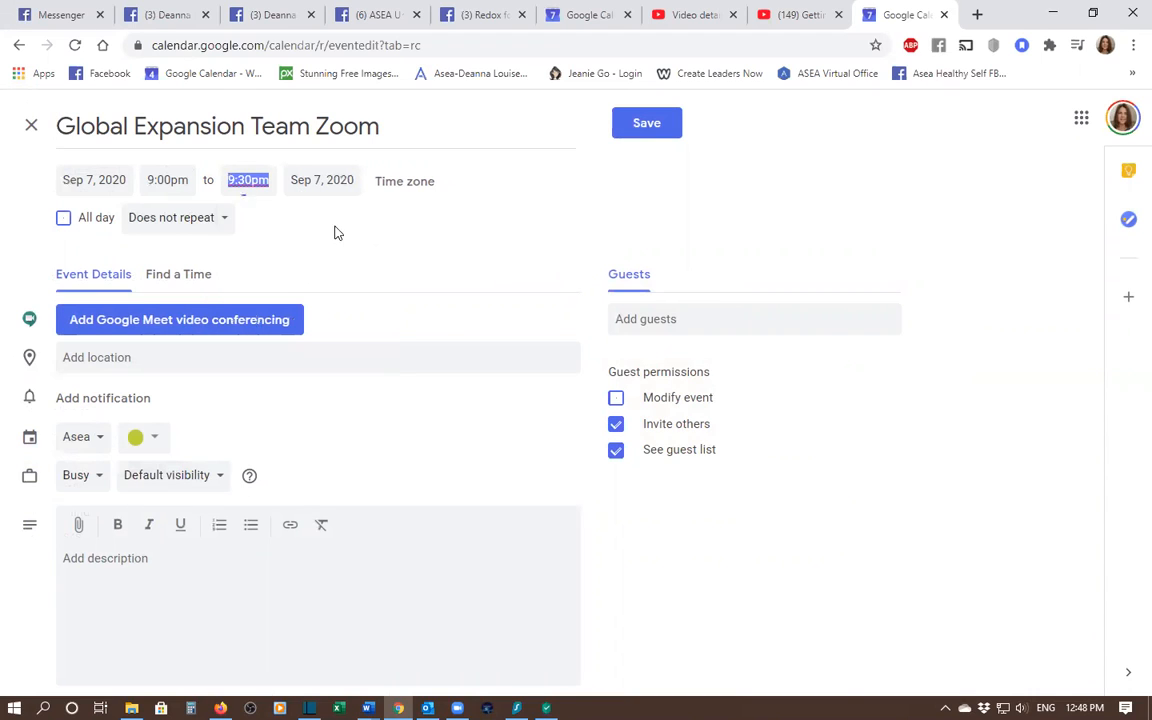
right_click(112, 562)
click(156, 429)
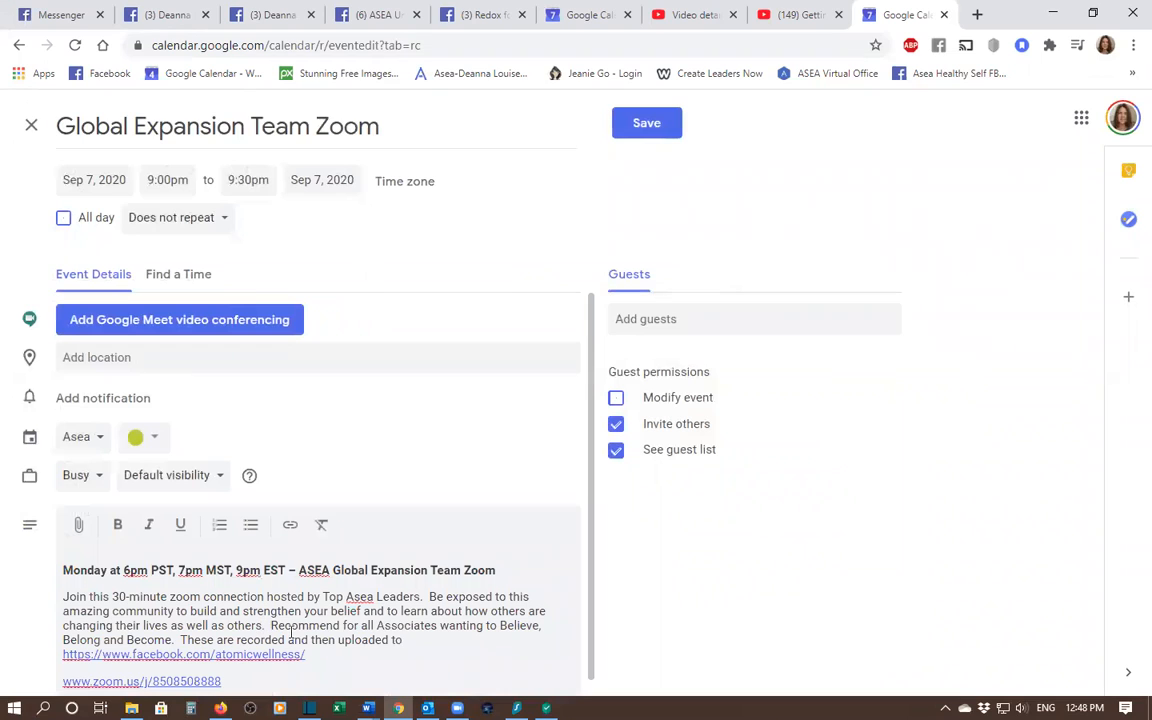
click(436, 642)
scroll(490, 485, down, 1)
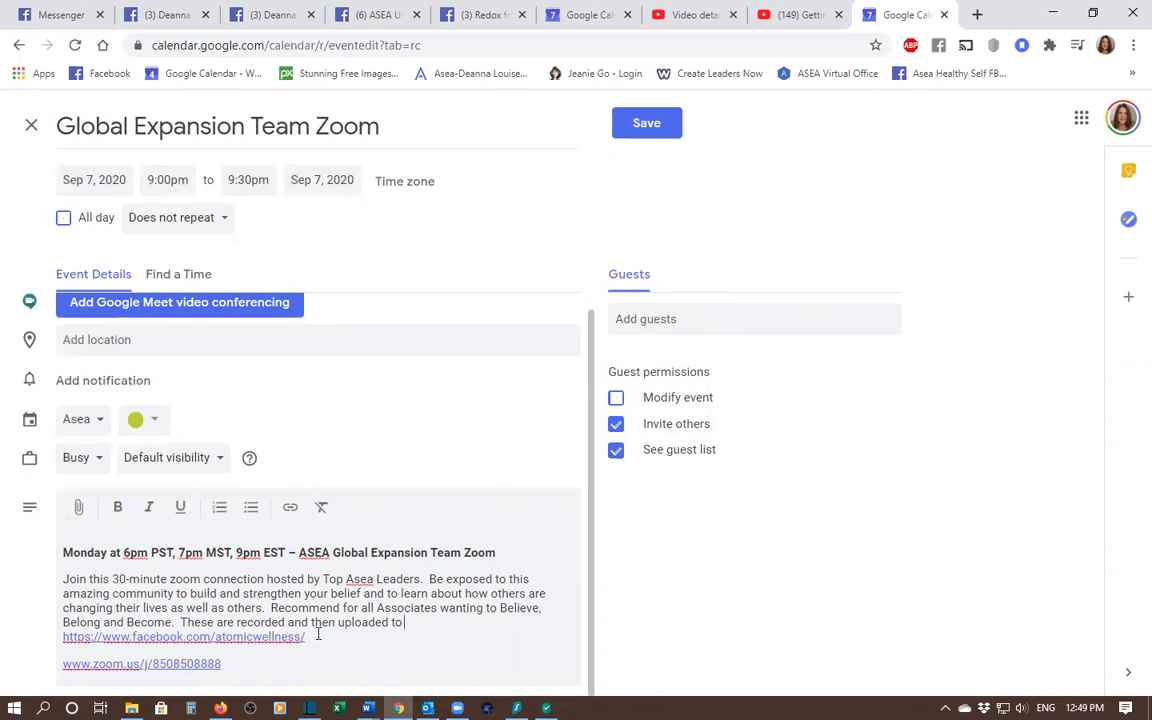
Colour the Global Expansion Team Zoom event light purple, repeat it weekly on Monday, and save it.
click(152, 420)
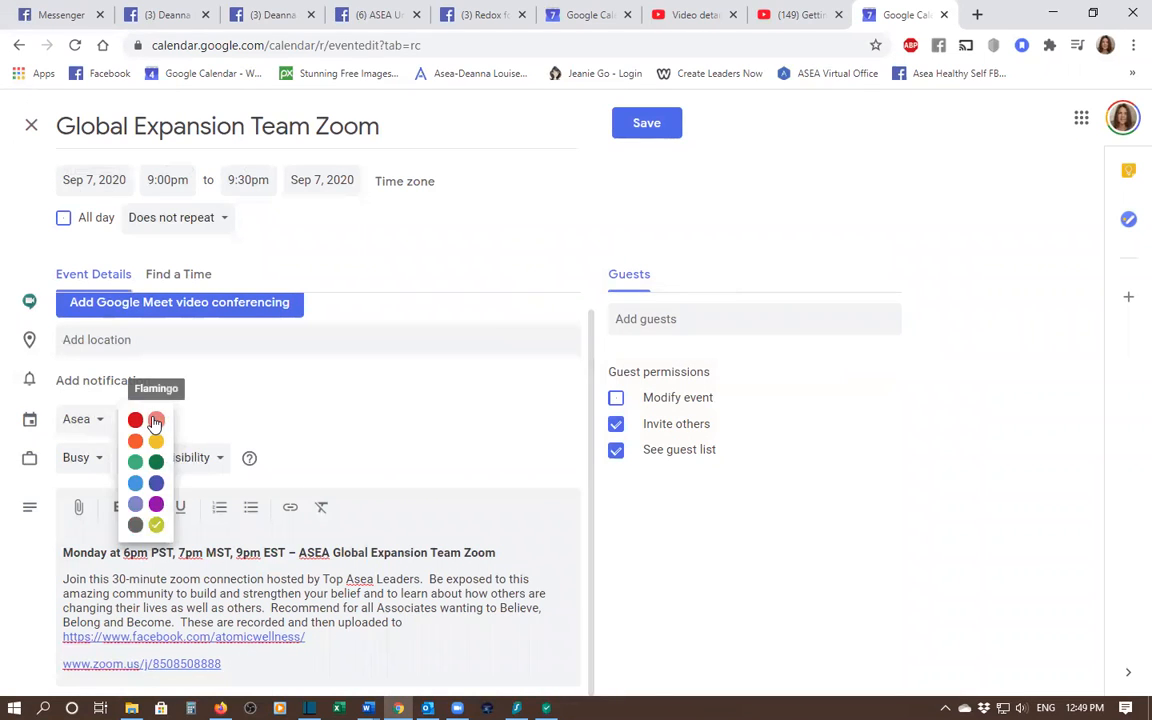
click(135, 507)
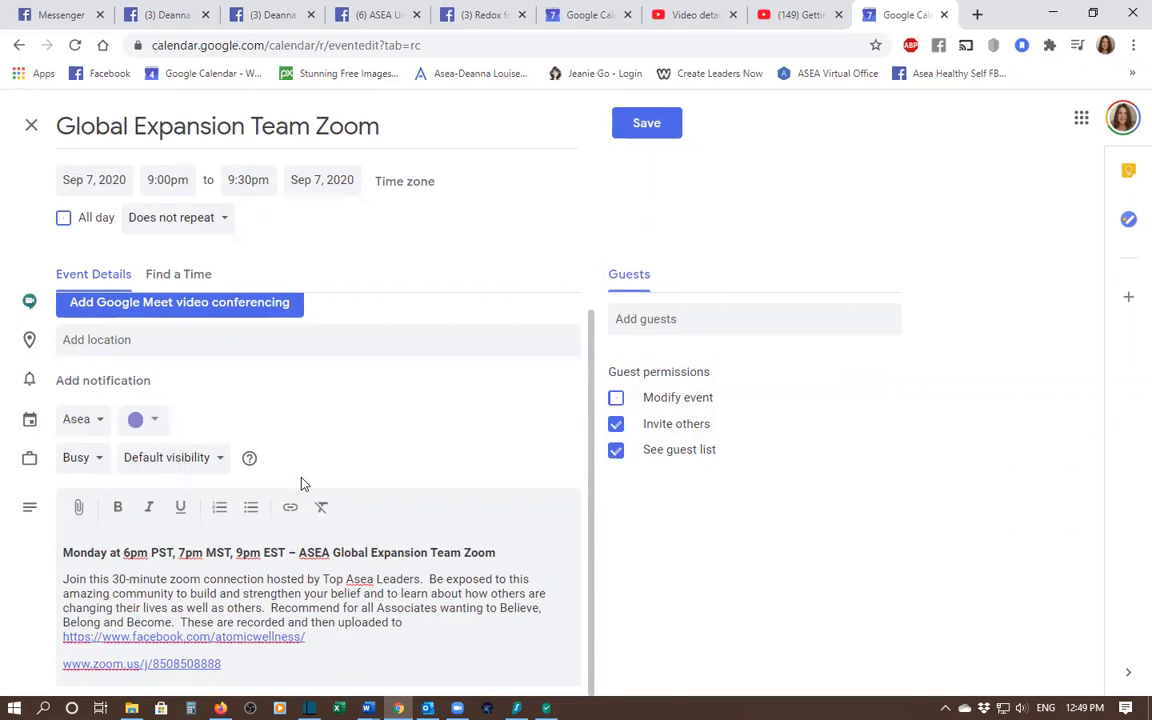
click(213, 218)
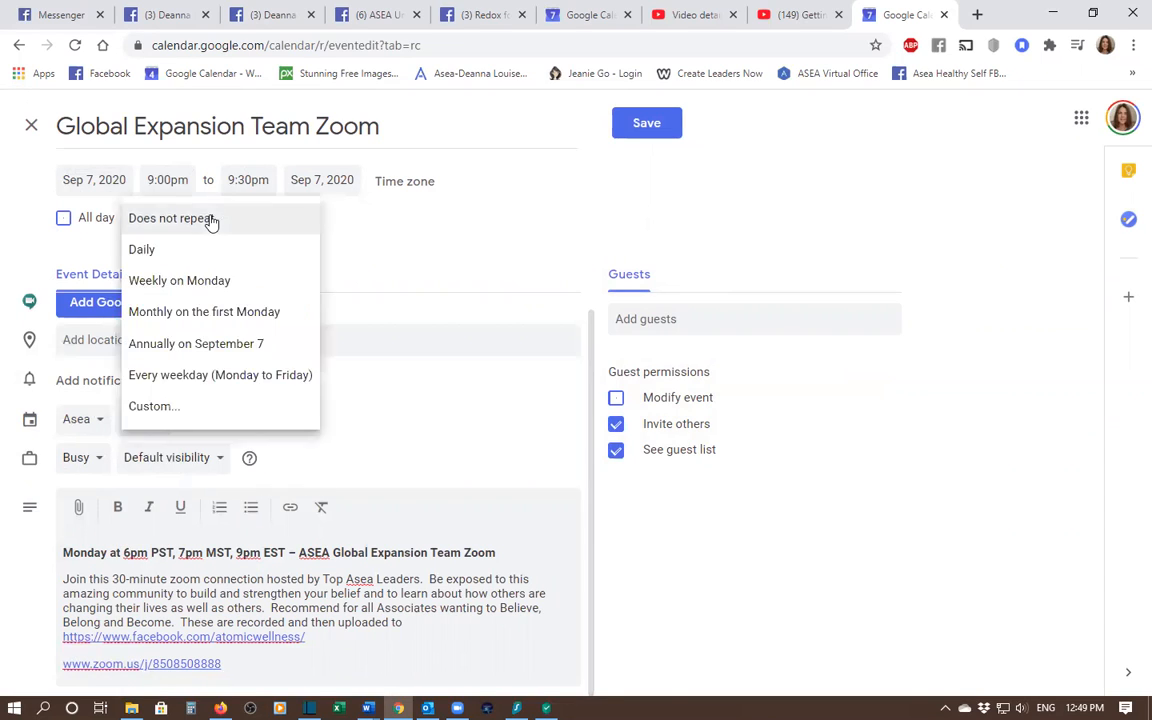
click(237, 282)
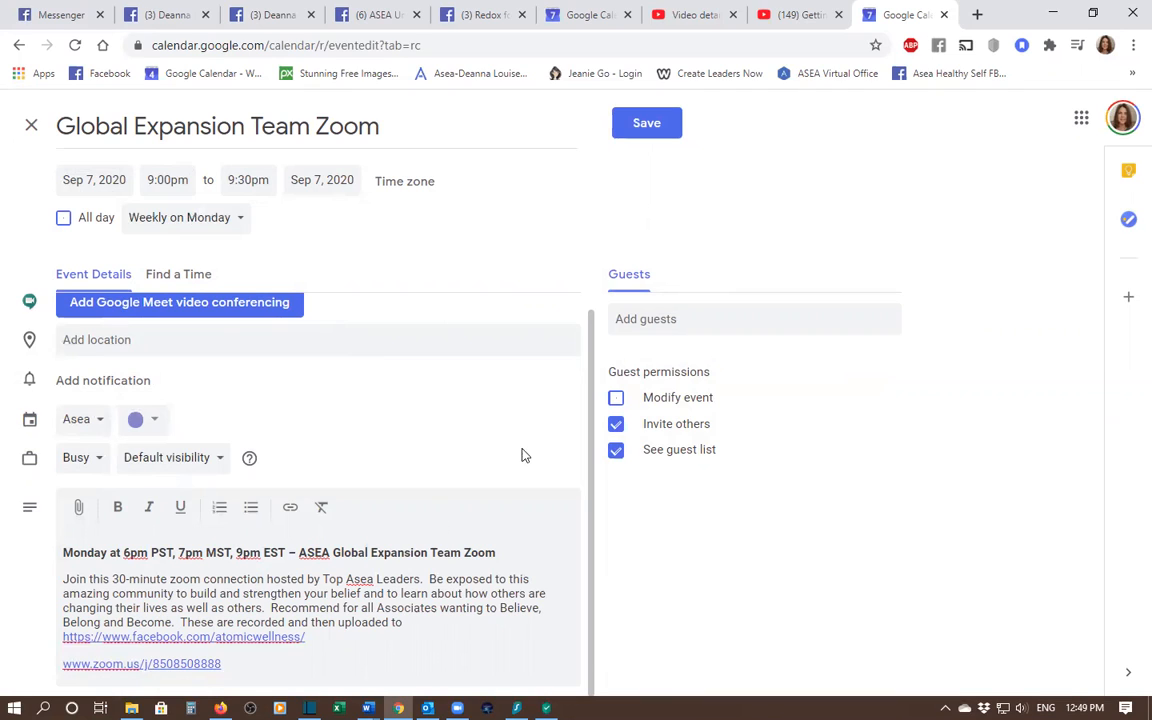
click(653, 122)
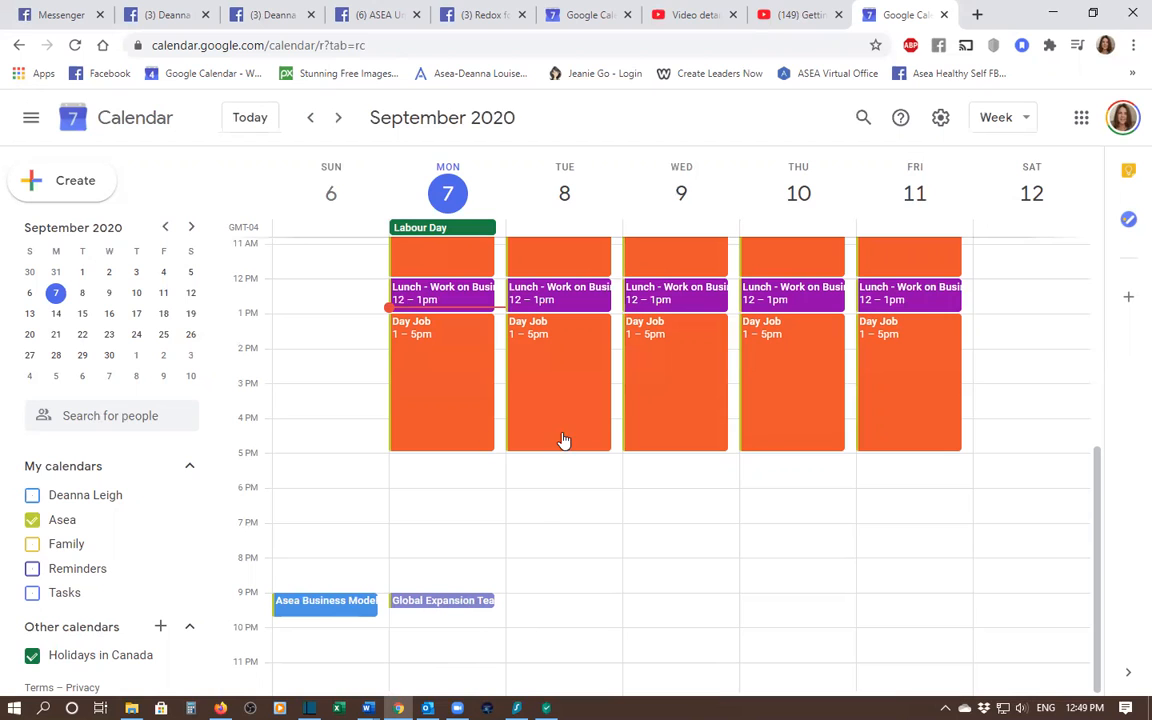
scroll(612, 540, up, 2)
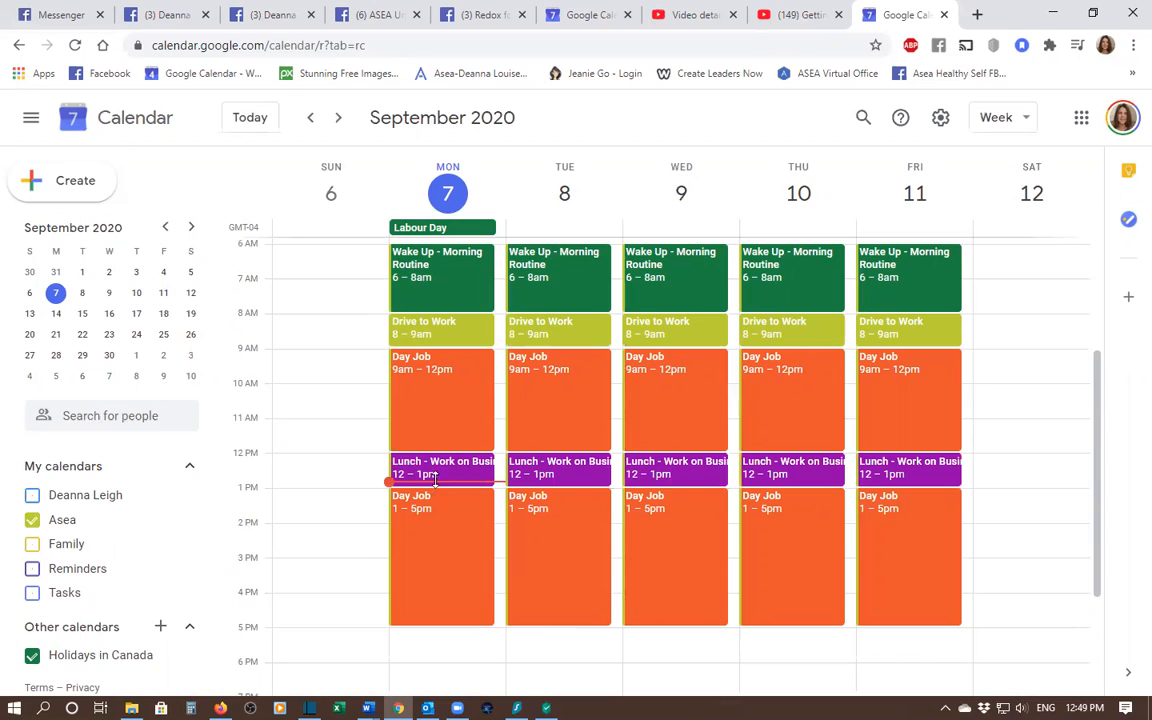
scroll(617, 594, down, 3)
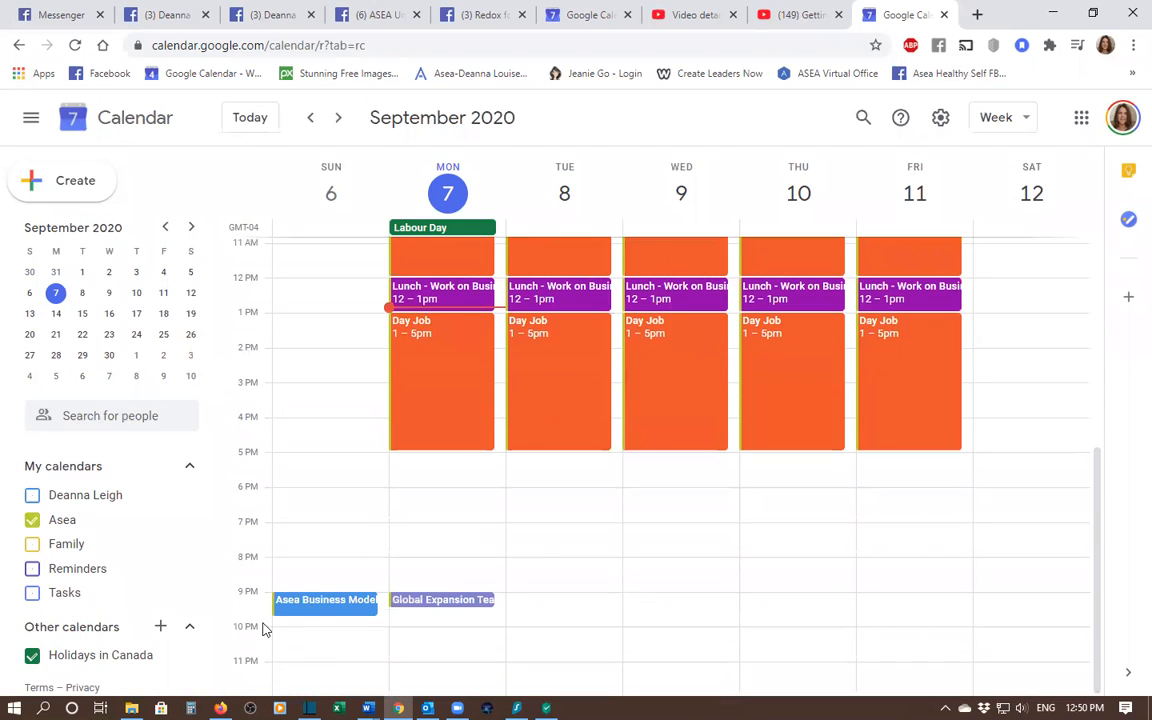